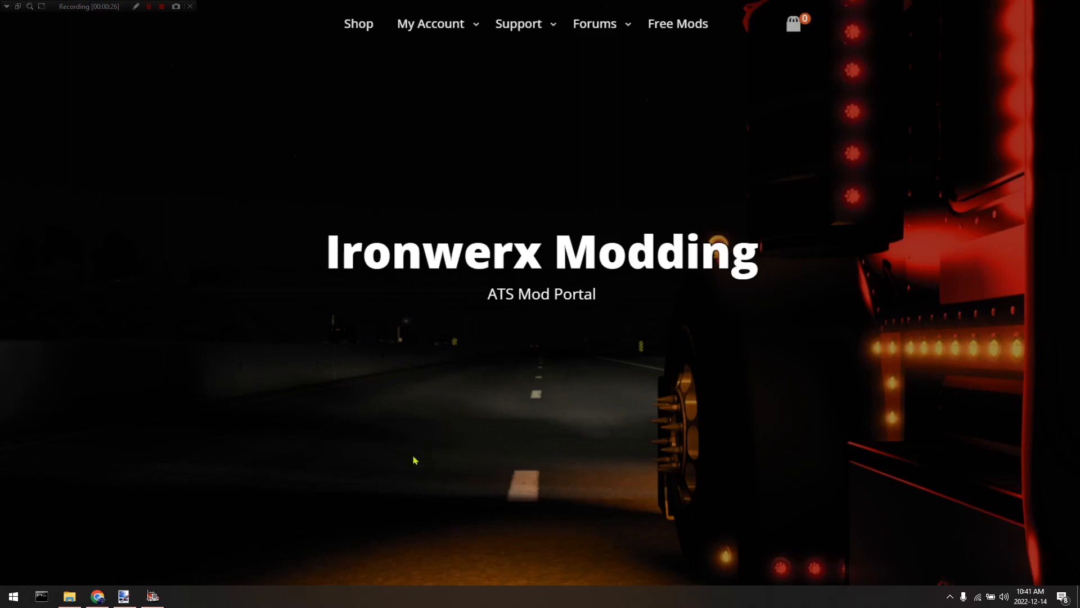
# Open the decals folder inside mod/iw900_opendef in the American Truck Simulator documents folder.
pyautogui.click(69, 596)
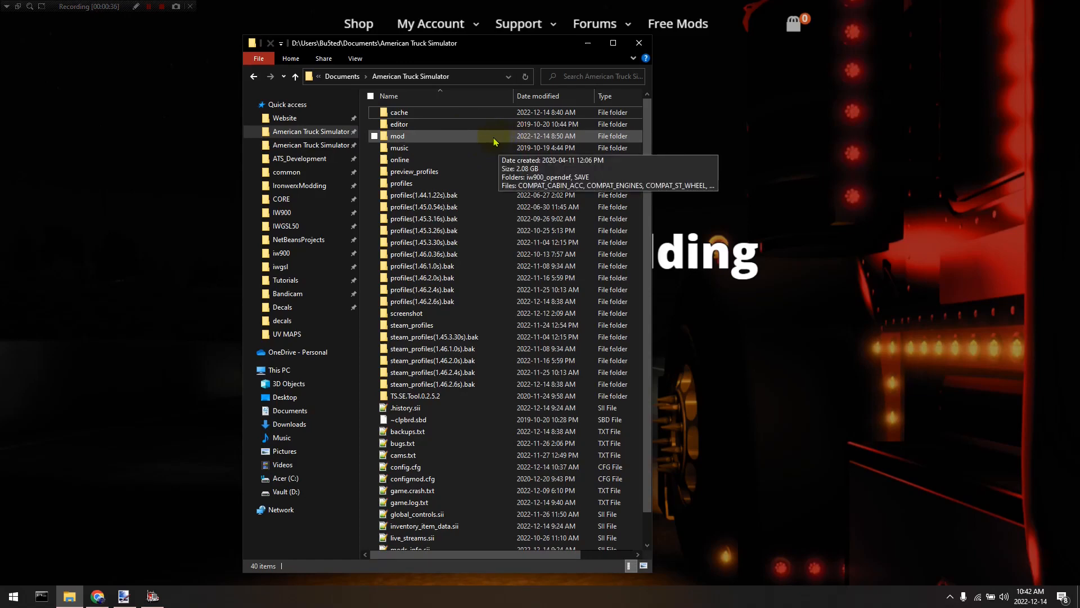
pyautogui.doubleClick(470, 137)
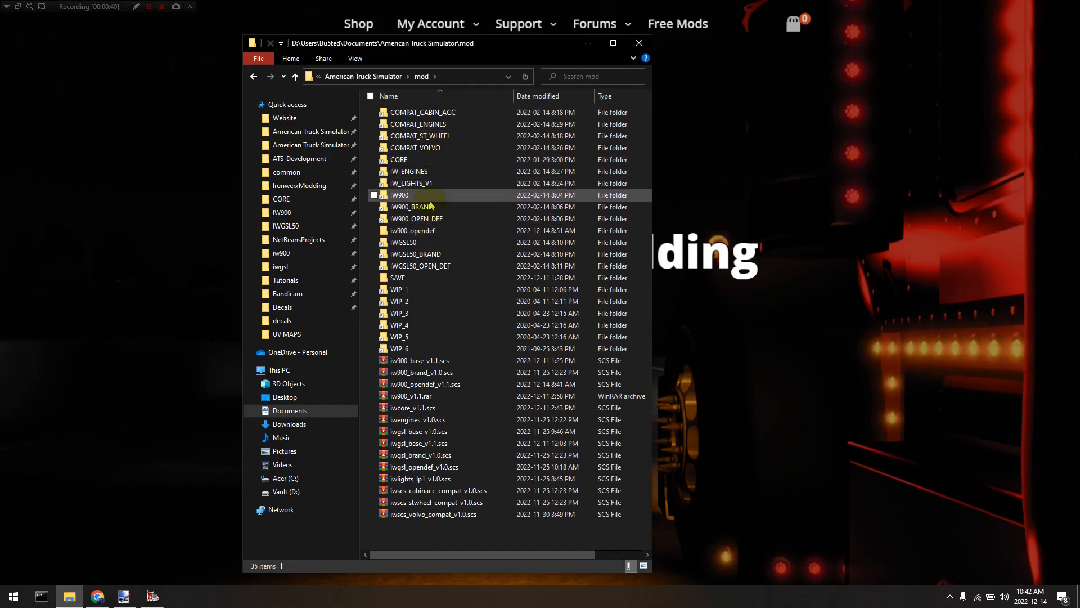
pyautogui.click(440, 233)
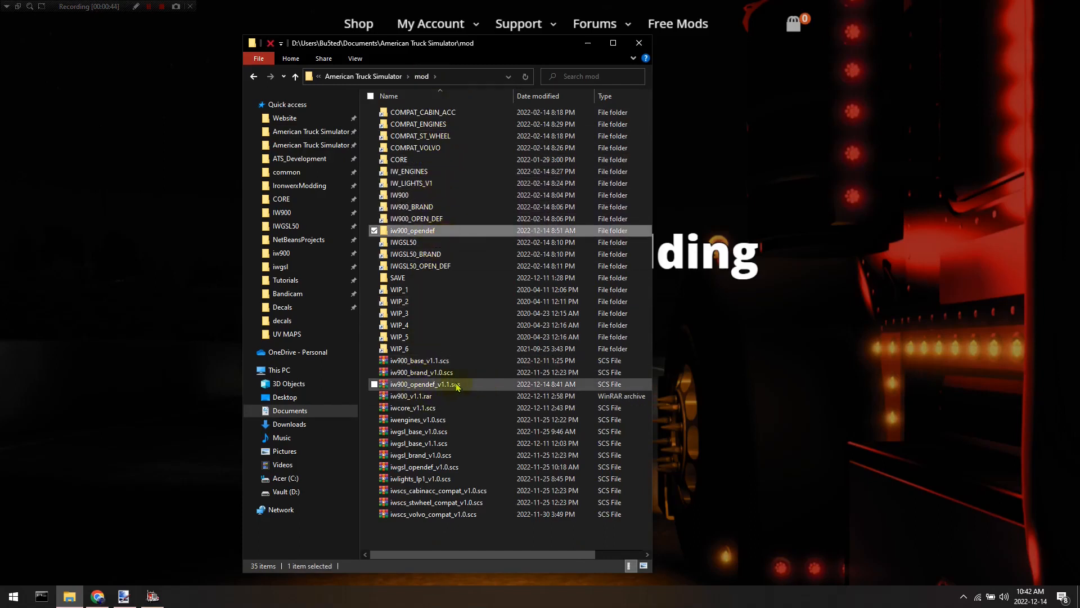
pyautogui.doubleClick(432, 234)
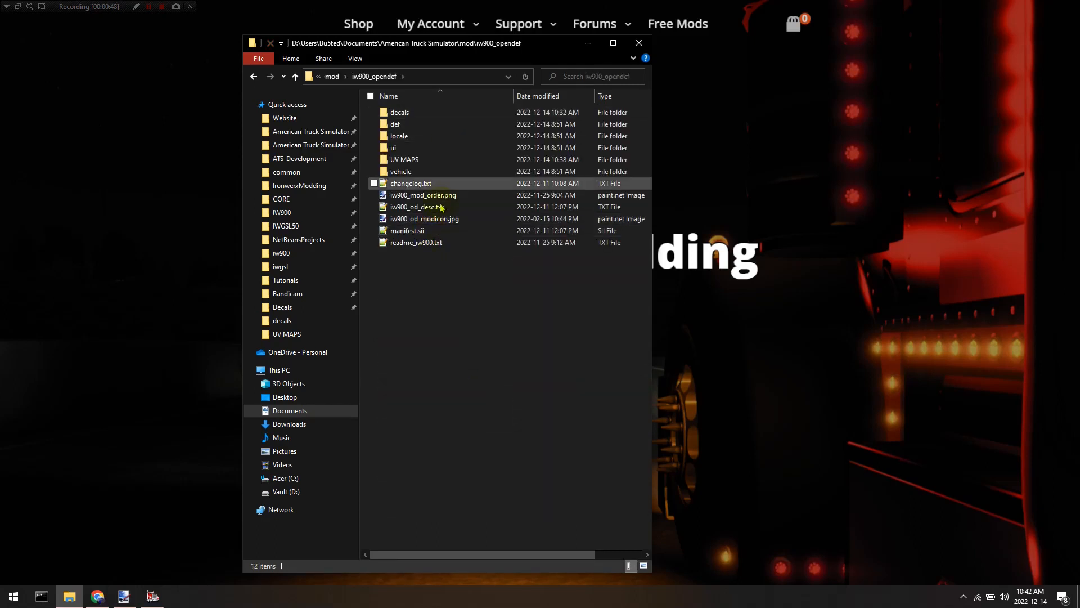
pyautogui.doubleClick(439, 112)
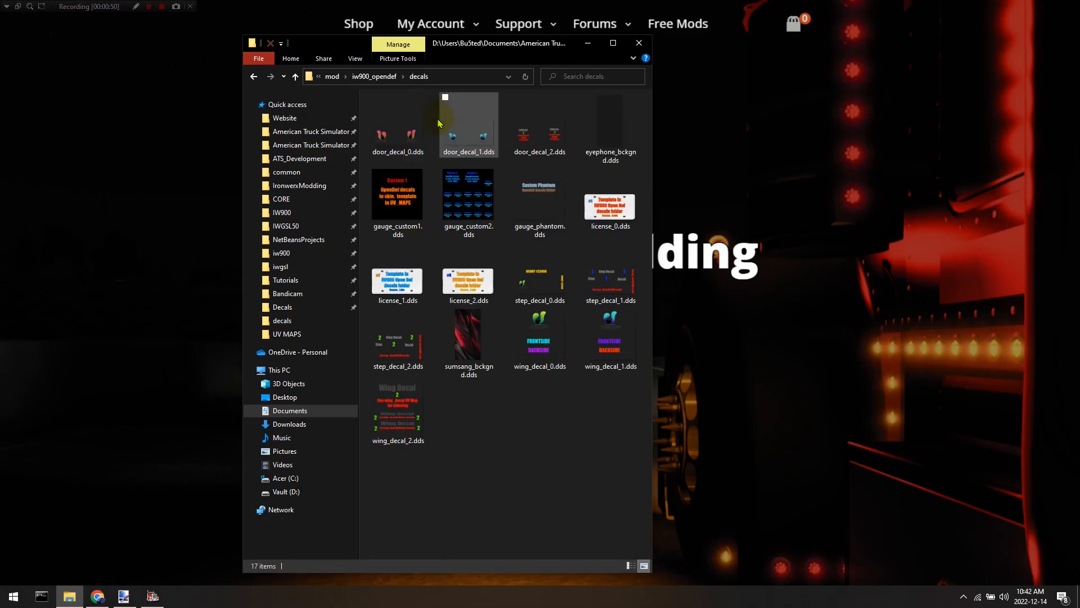
# Browse the decal textures in the decals folder and its parent iw900_opendef folder.
pyautogui.click(398, 130)
pyautogui.click(462, 129)
pyautogui.click(561, 287)
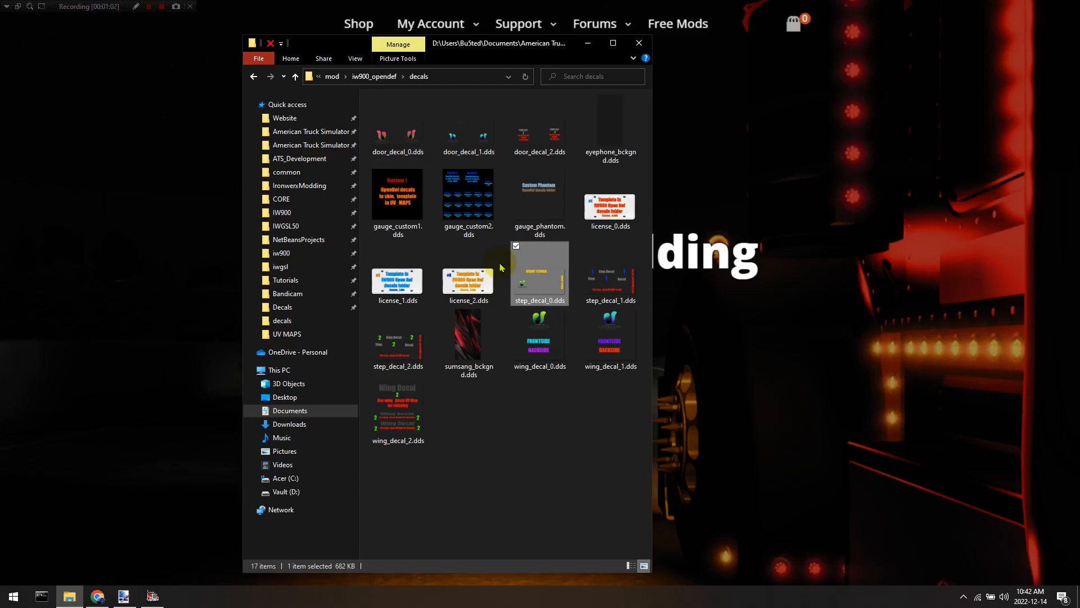
pyautogui.click(358, 78)
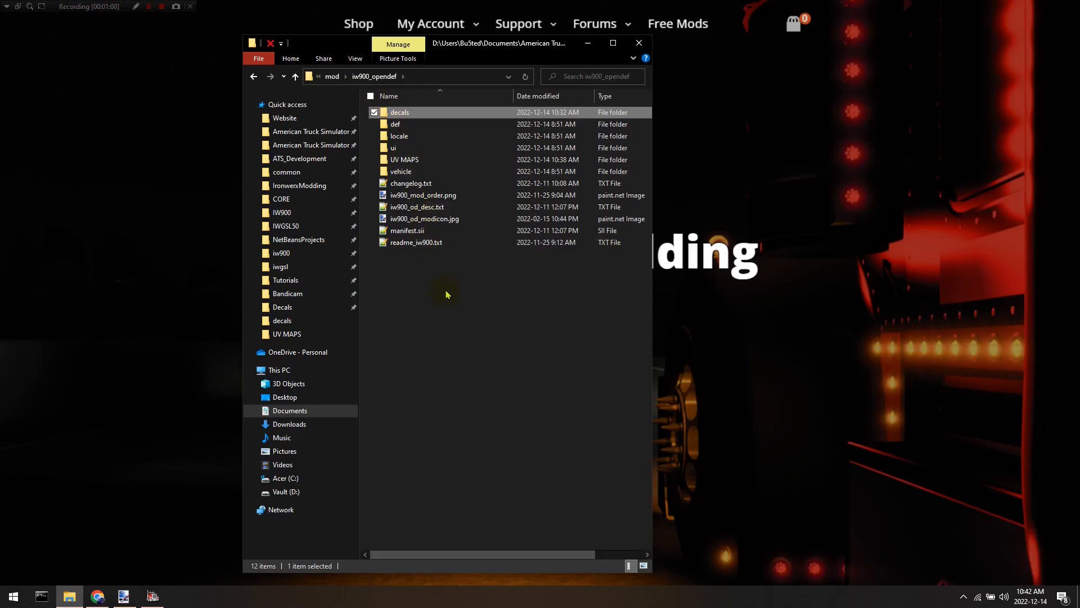
pyautogui.click(482, 277)
pyautogui.doubleClick(438, 112)
# Open sumsang_bckgnd.dds in paint.net.
pyautogui.click(611, 141)
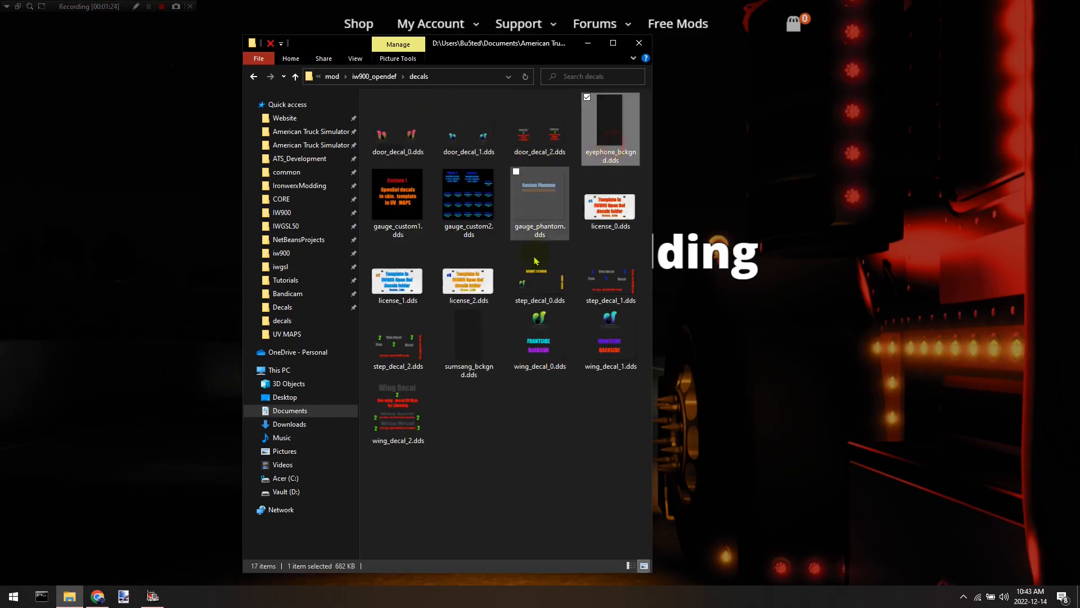
pyautogui.click(481, 357)
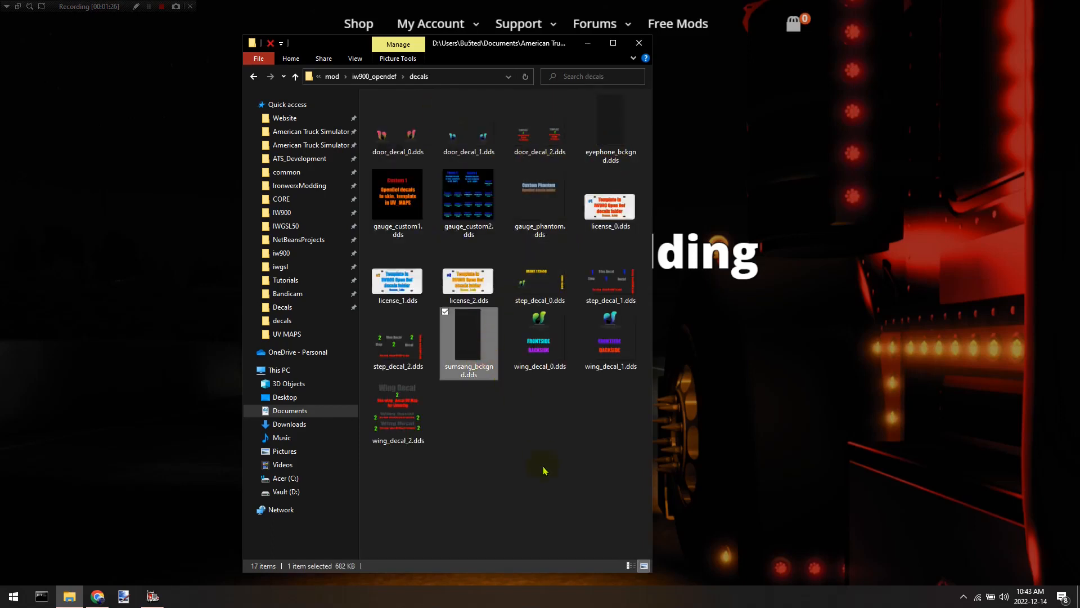
pyautogui.press('Return')
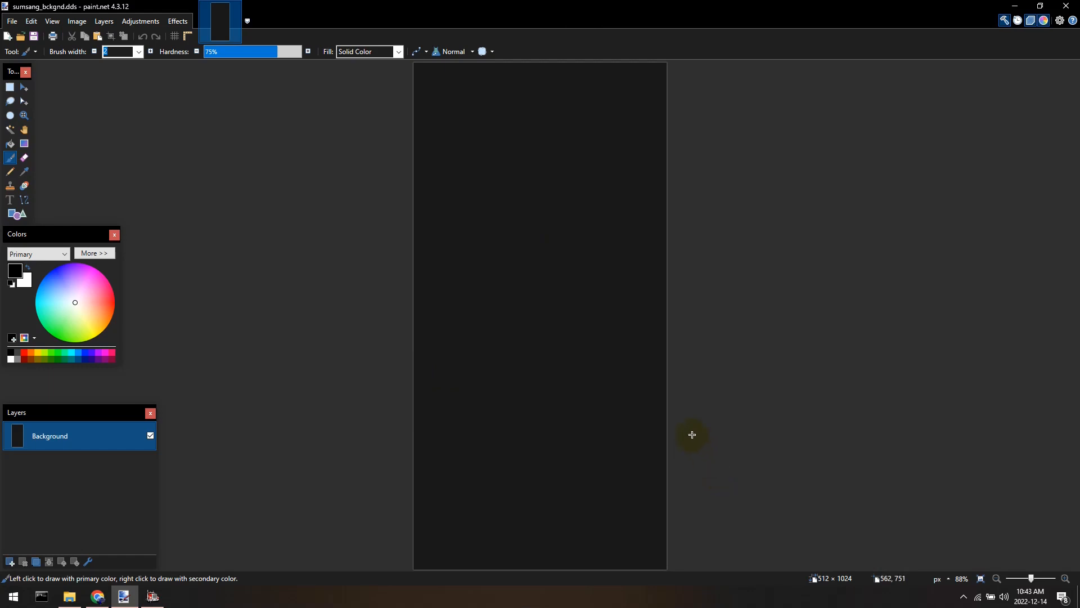
# Open the sumsang_phone.png and eyephone.png templates from the UV MAPS folder as separate images in paint.net.
pyautogui.click(68, 596)
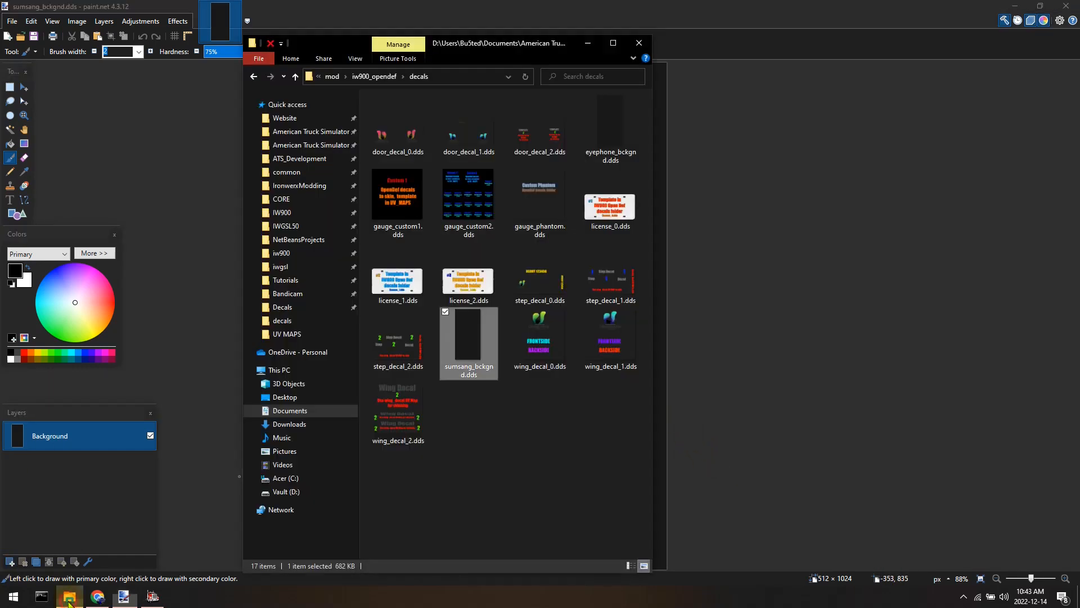
pyautogui.click(384, 78)
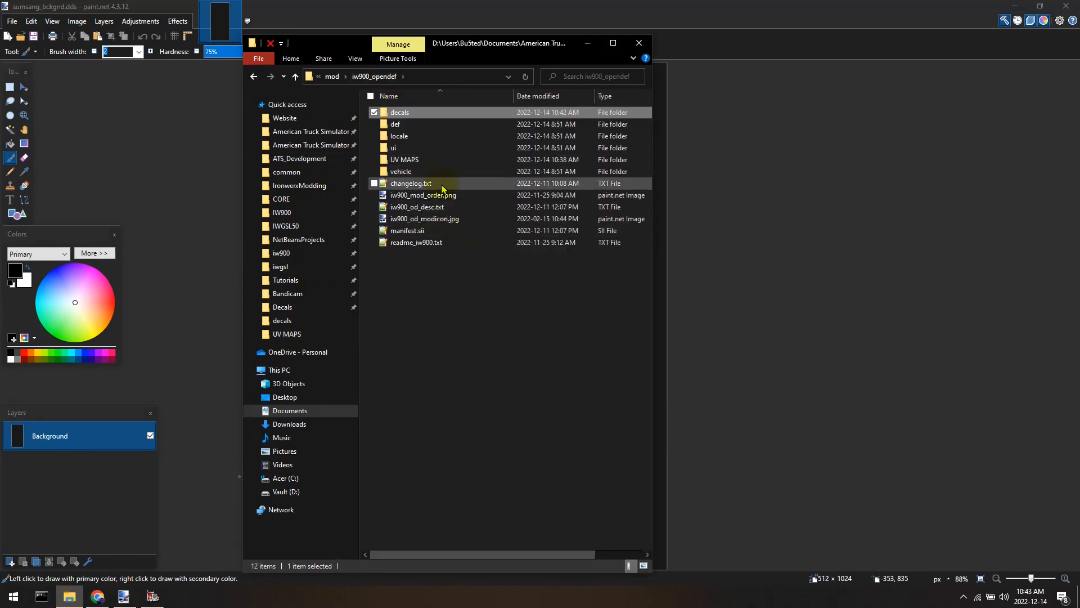
pyautogui.doubleClick(449, 160)
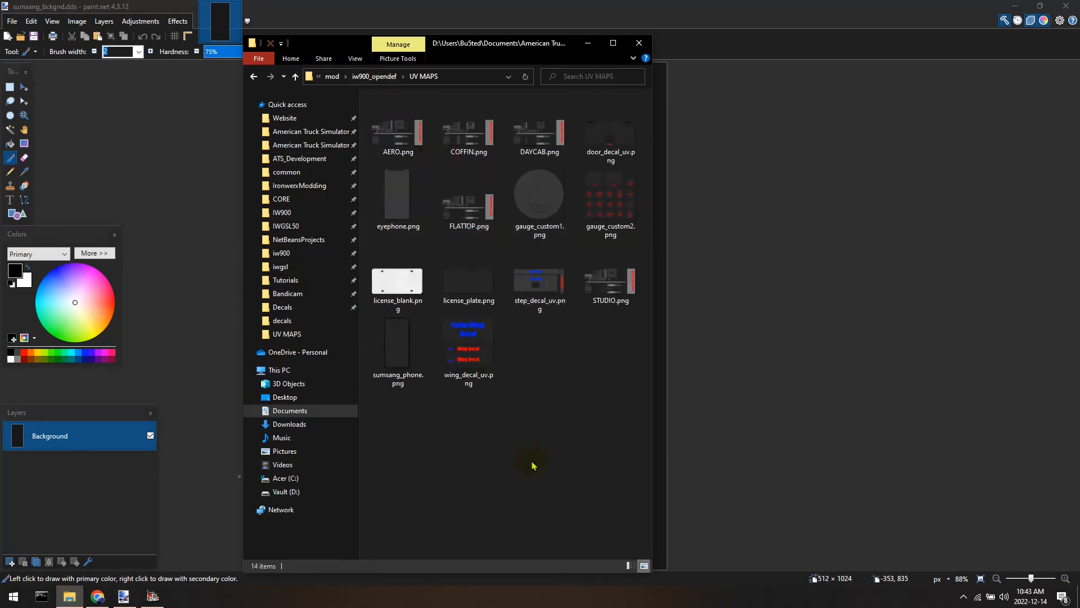
pyautogui.click(398, 352)
pyautogui.keyDown('ctrl'); pyautogui.click(387, 215); pyautogui.keyUp('ctrl')
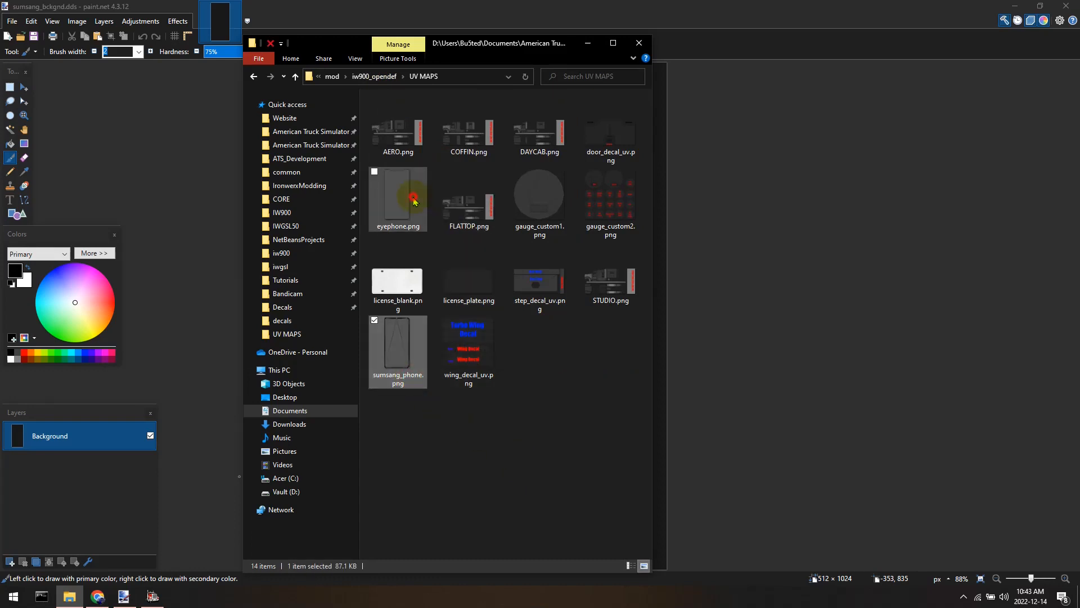
pyautogui.moveTo(387, 215); pyautogui.dragTo(716, 243)
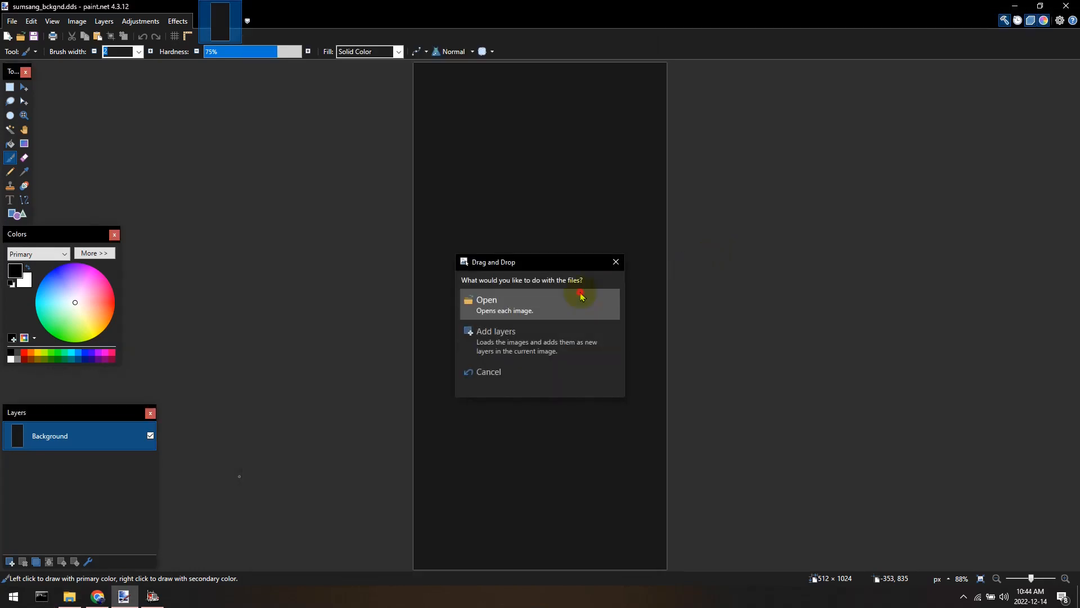
pyautogui.click(575, 303)
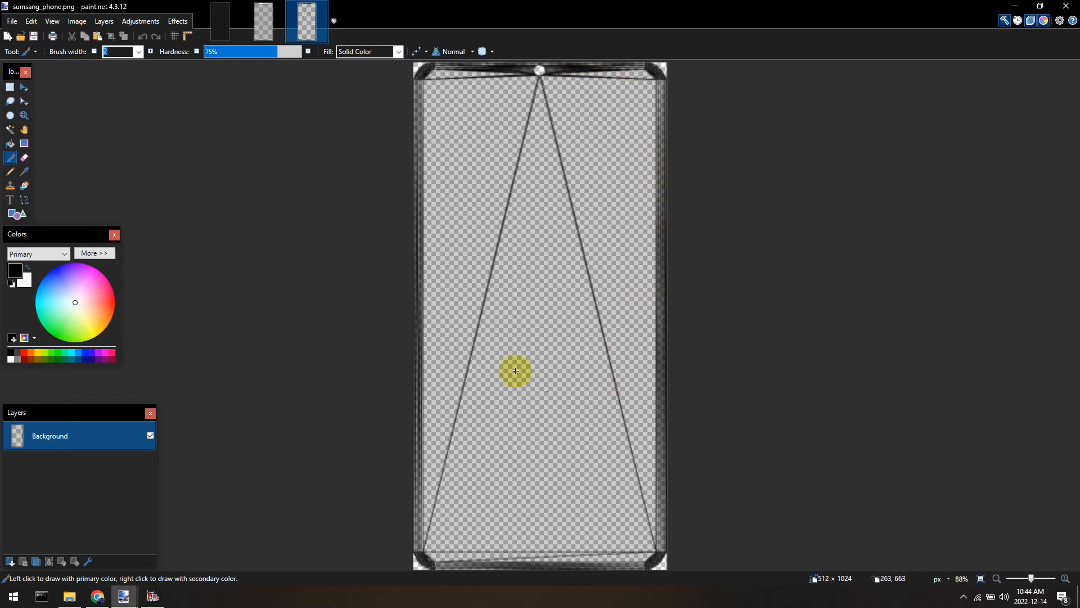
# Compare the three open images by switching between them.
pyautogui.click(258, 8)
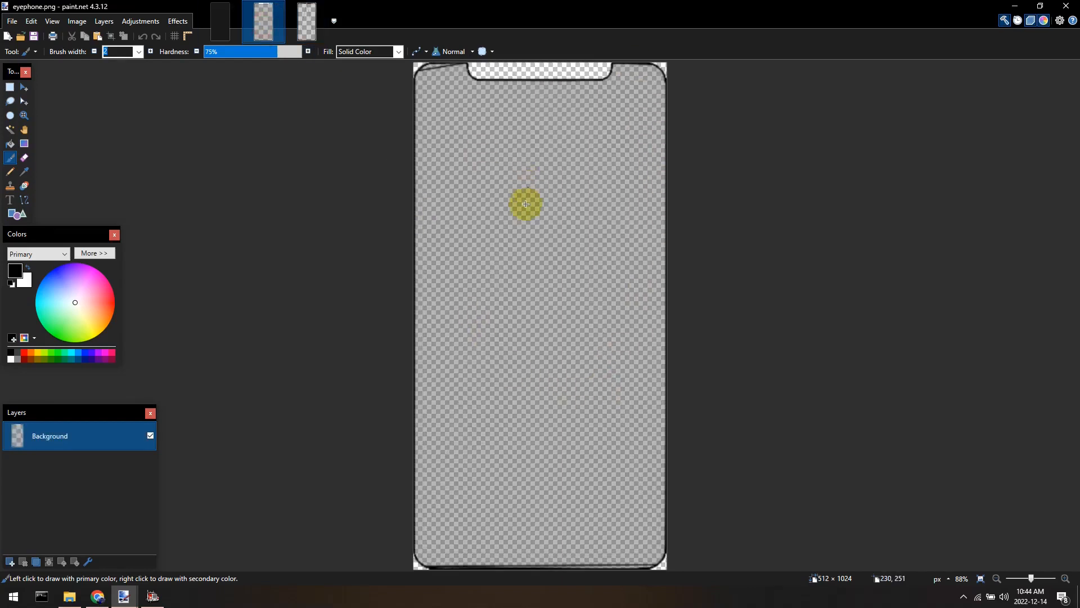
pyautogui.scroll(3, 553, 307)
pyautogui.scroll(-2, 538, 202)
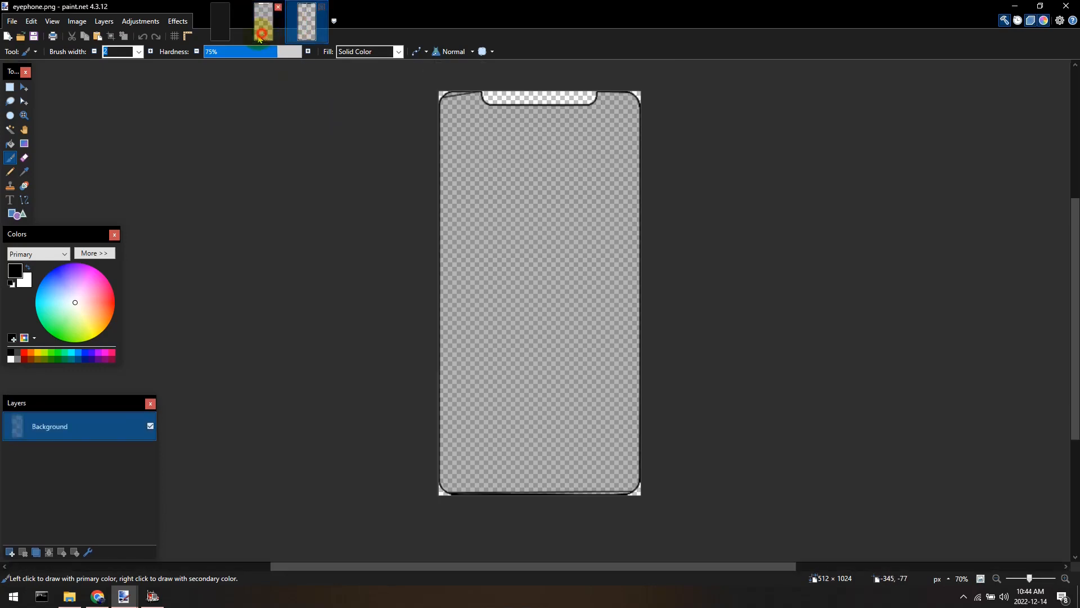
pyautogui.click(230, 35)
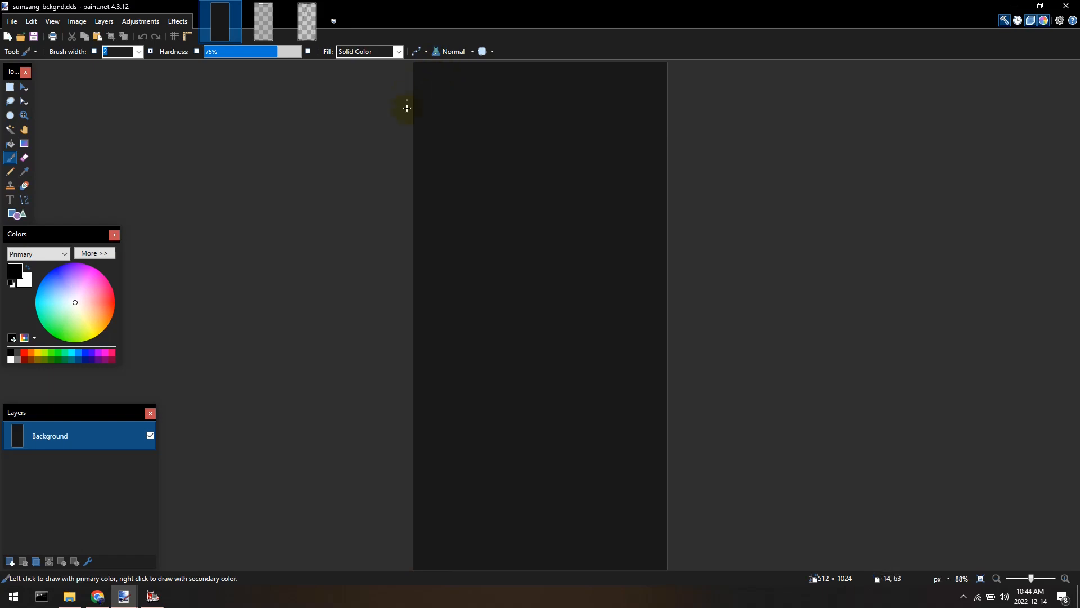
pyautogui.click(307, 22)
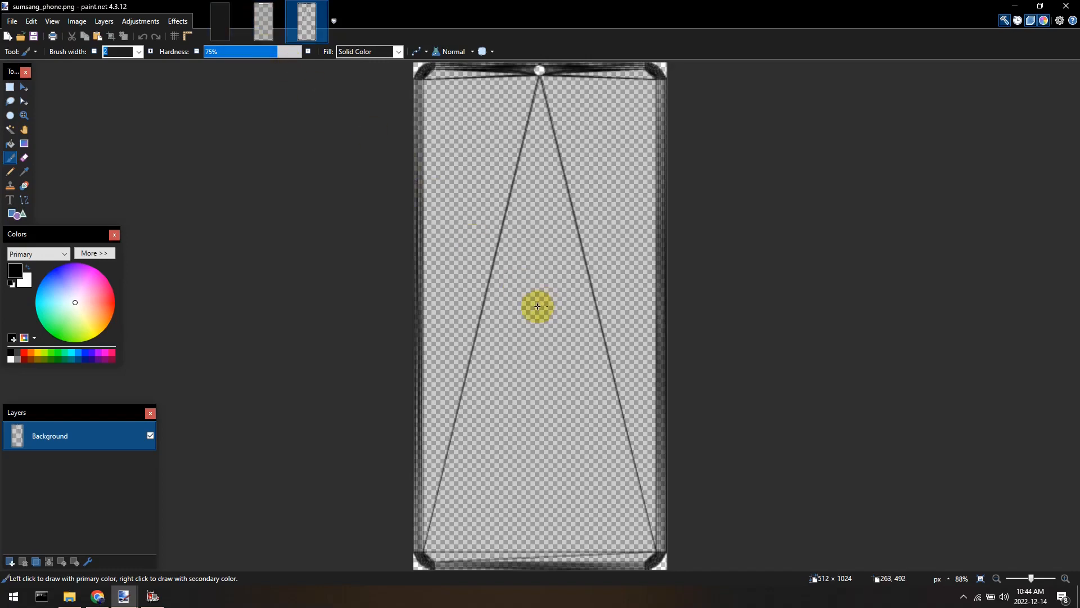
# Add a new layer to sumsang_phone.png and delete its Background layer.
pyautogui.click(9, 561)
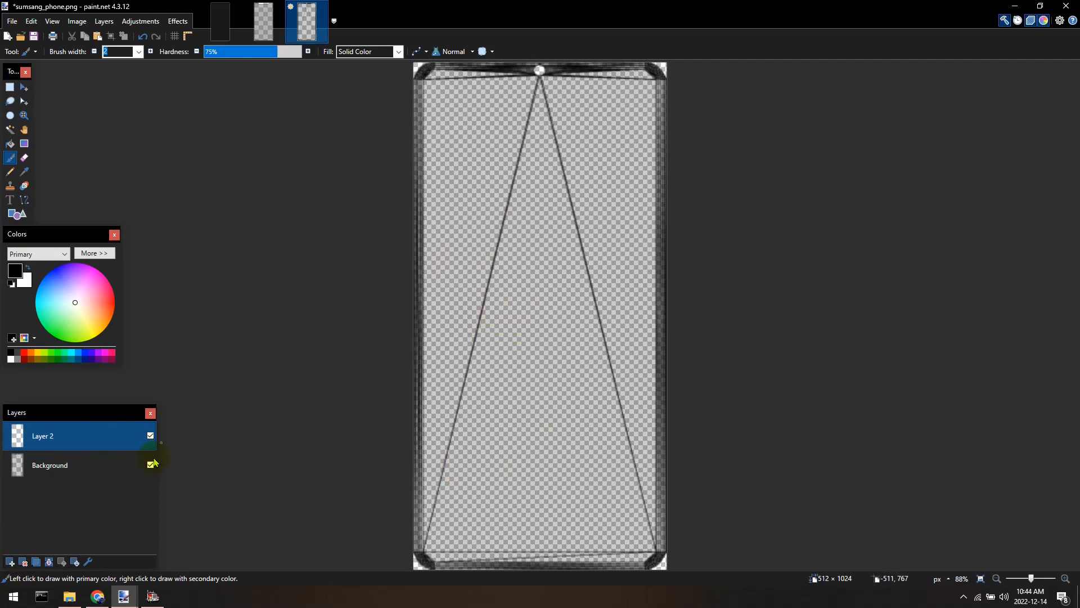
pyautogui.click(106, 470)
pyautogui.click(23, 562)
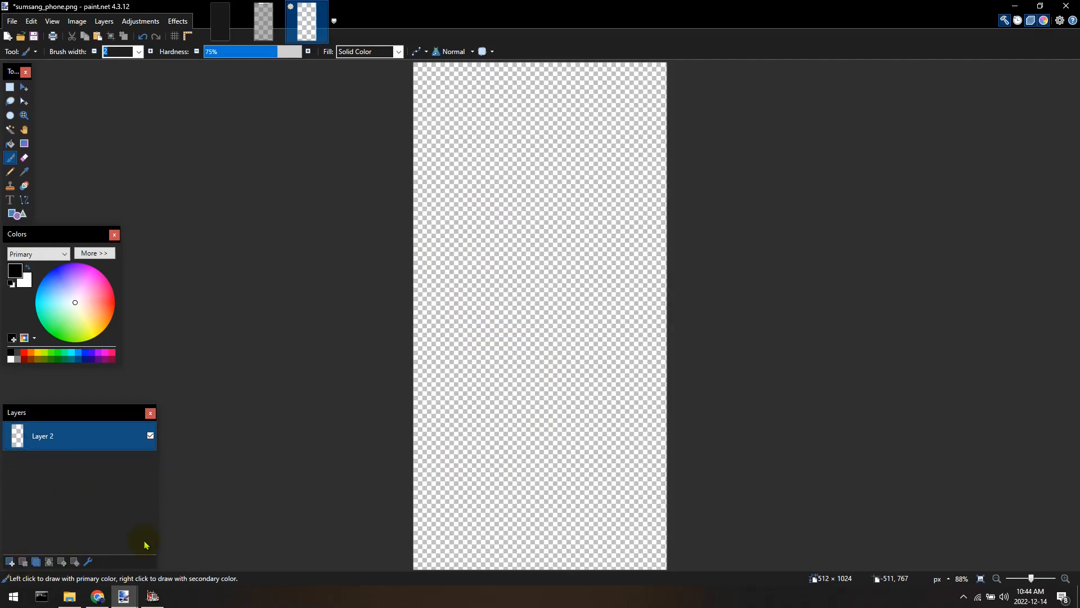
# Try saving the image as DirectDraw Surface (DDS) over sumsang_bckgnd.dds in the decals folder, then cancel.
pyautogui.click(19, 23)
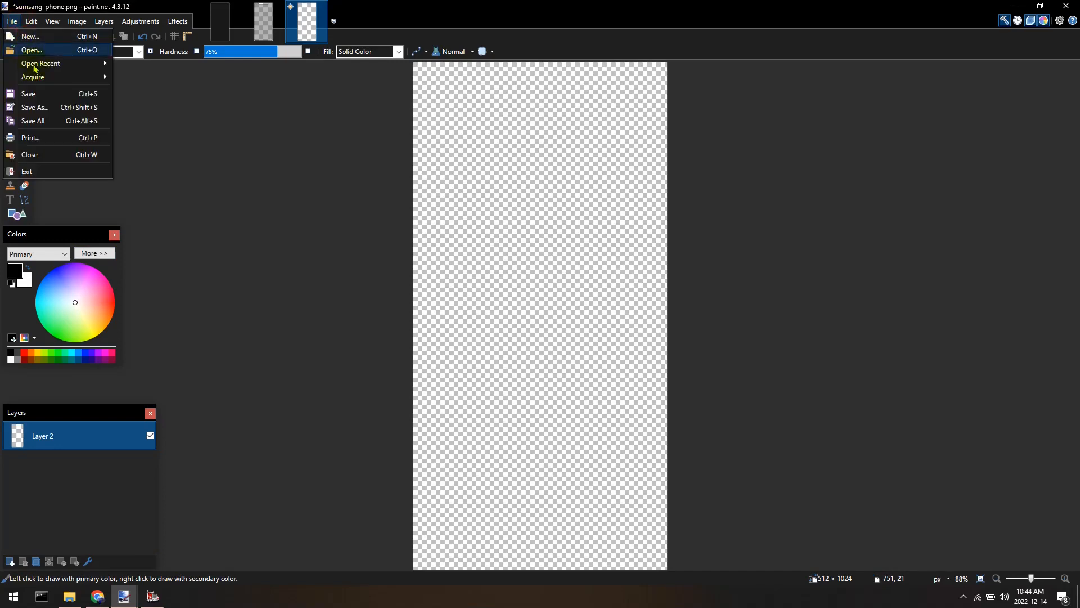
pyautogui.click(37, 108)
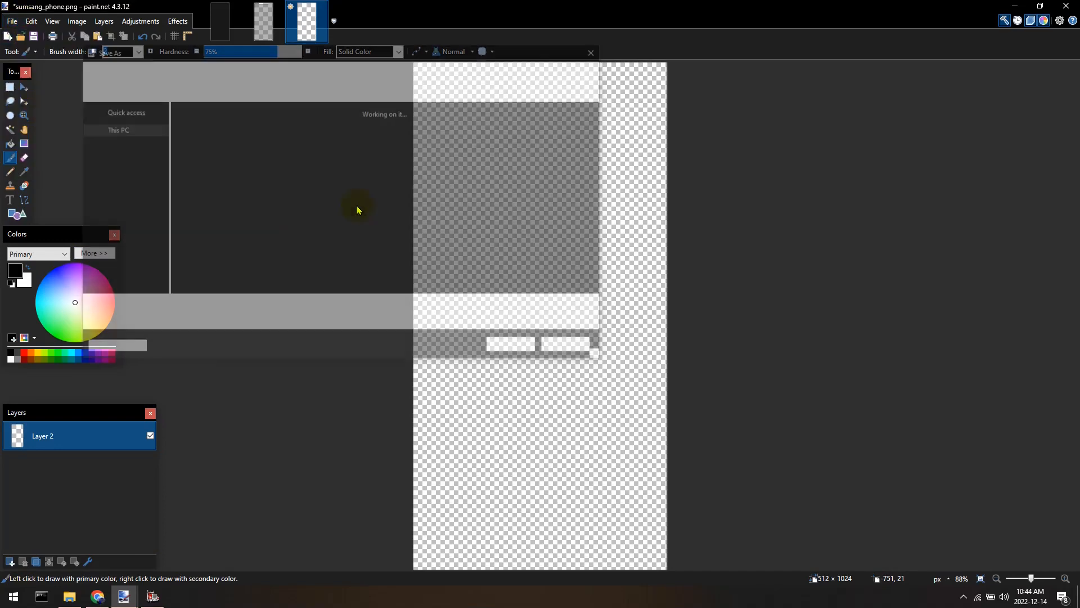
pyautogui.click(345, 69)
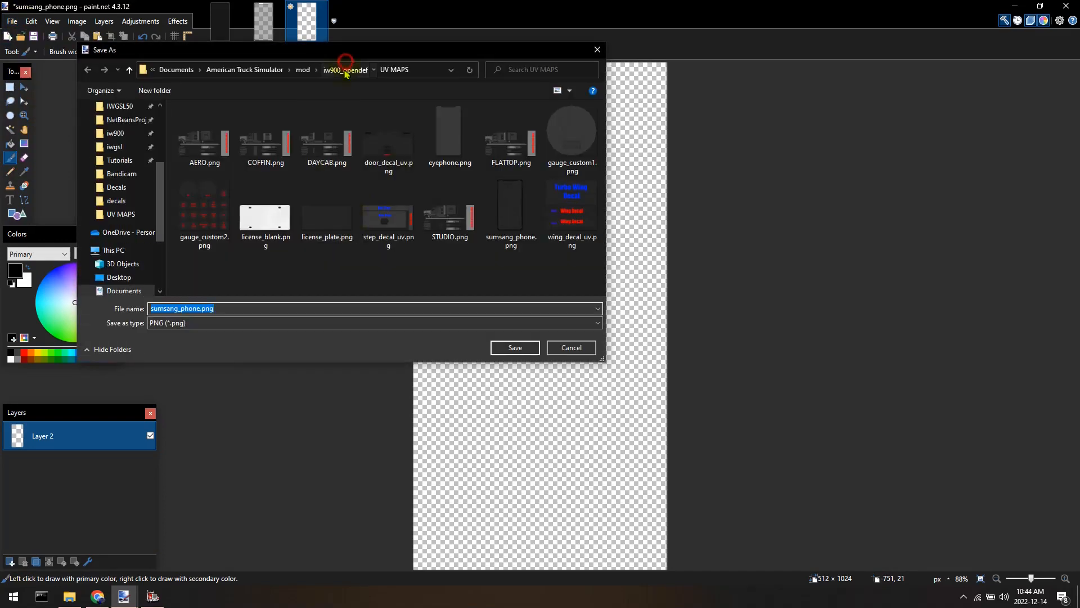
pyautogui.click(215, 120)
pyautogui.doubleClick(215, 121)
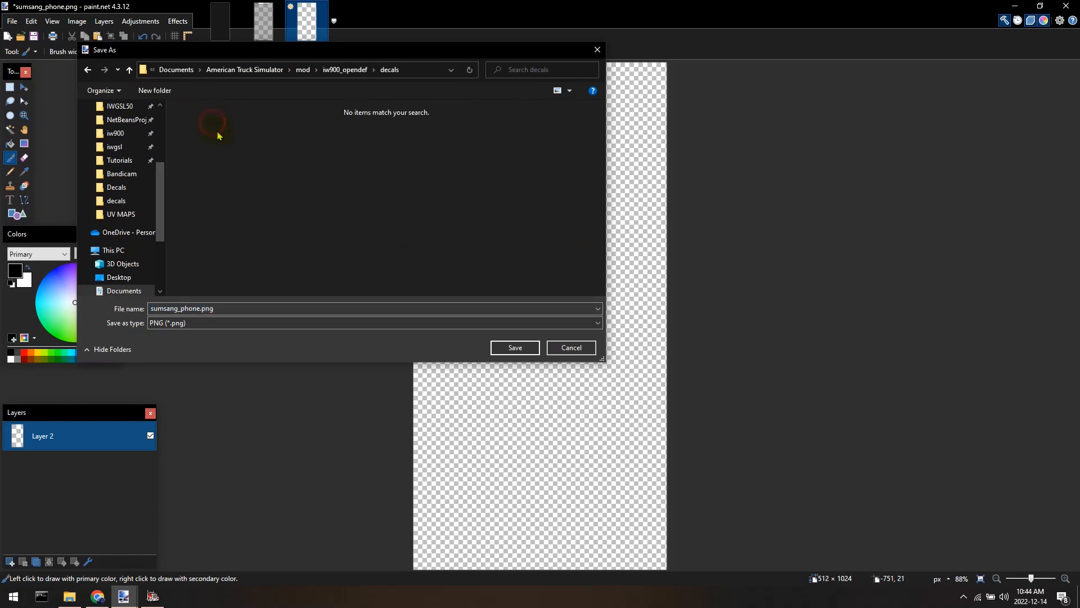
pyautogui.click(213, 323)
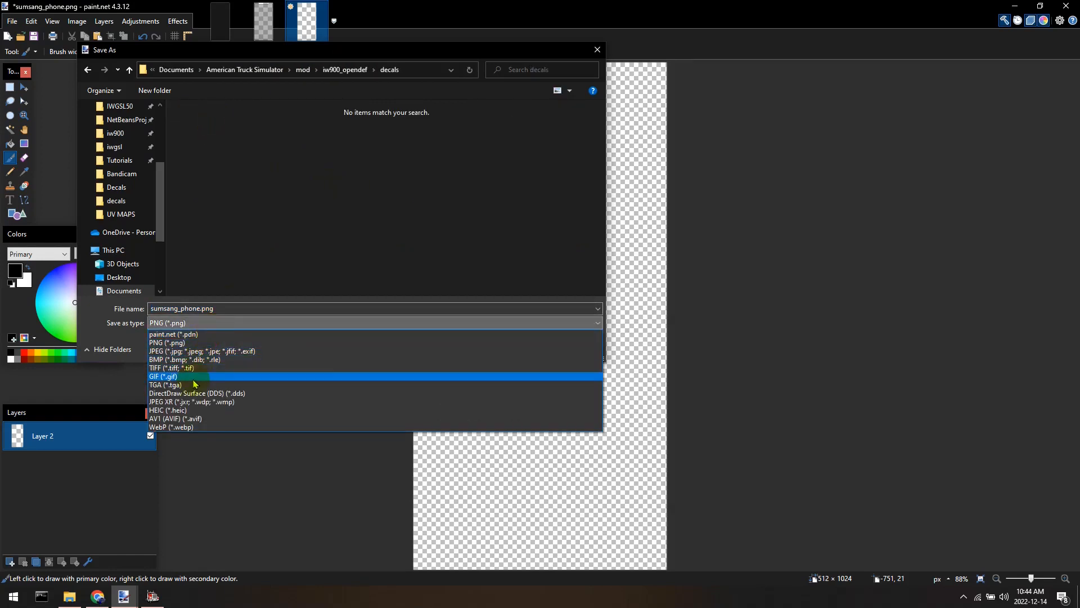
pyautogui.click(218, 394)
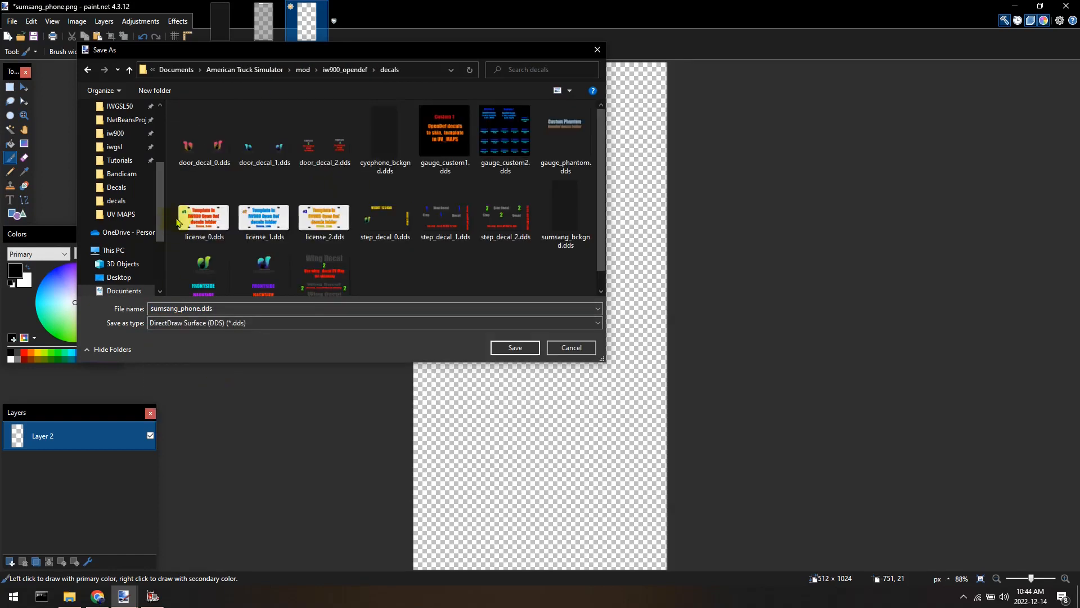
pyautogui.click(396, 156)
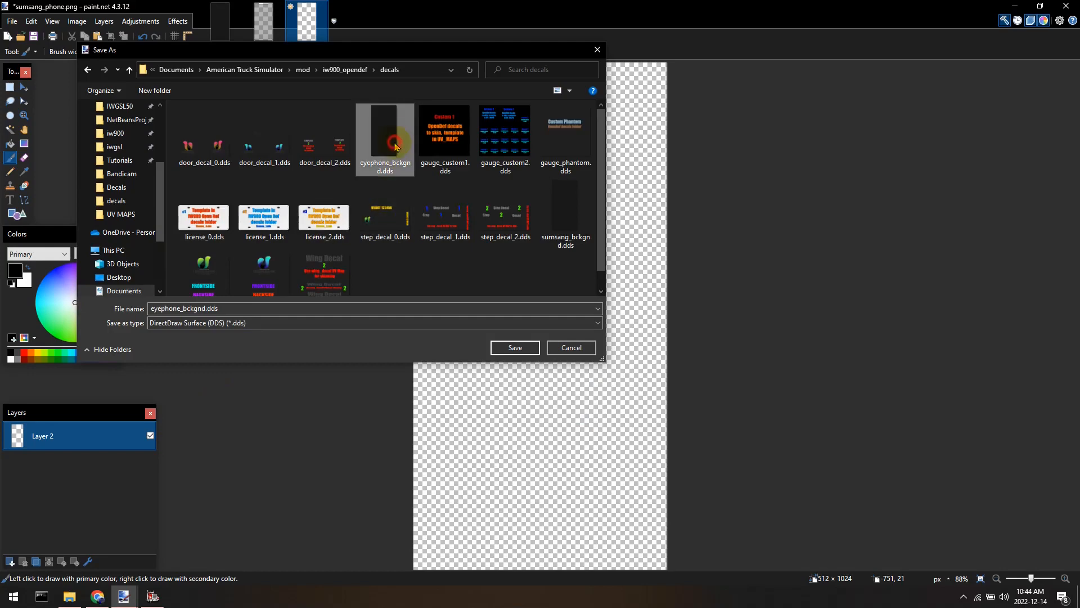
pyautogui.click(557, 225)
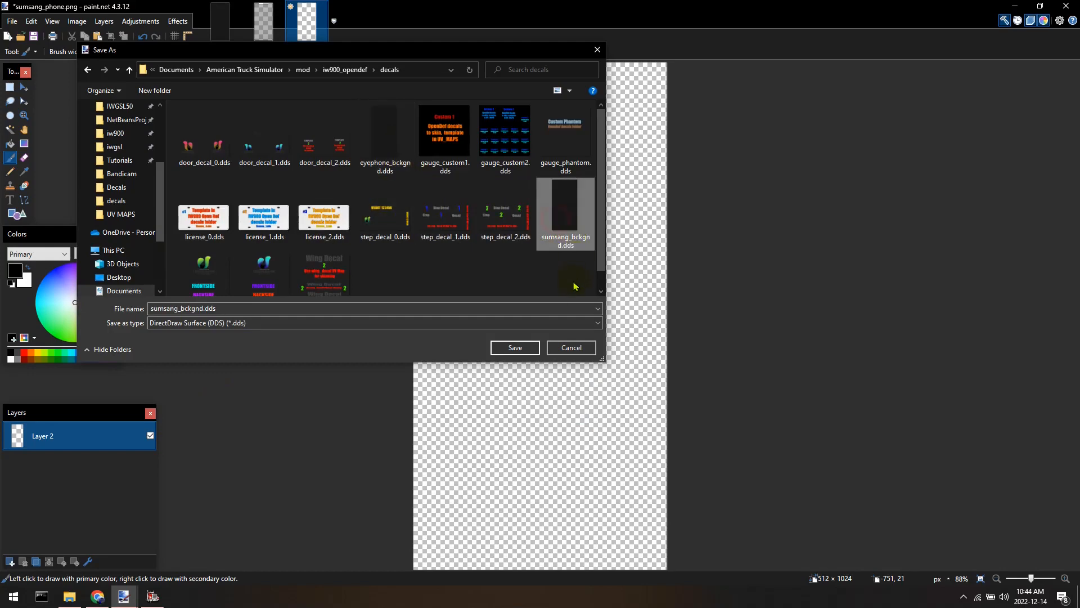
pyautogui.click(571, 347)
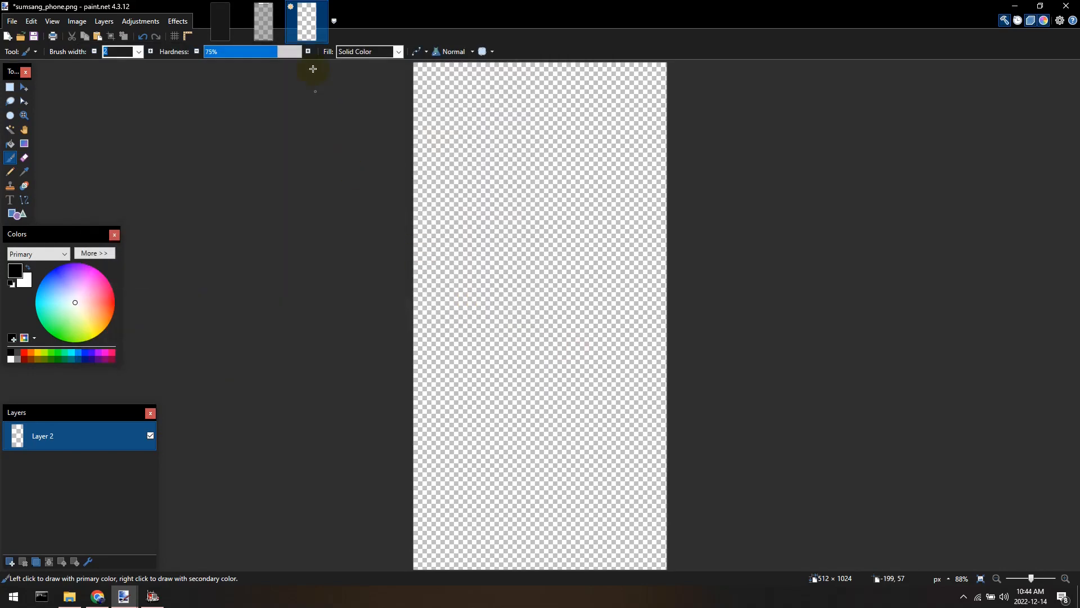
# Undo the layer deletion and the added layer.
pyautogui.click(144, 40)
pyautogui.click(144, 39)
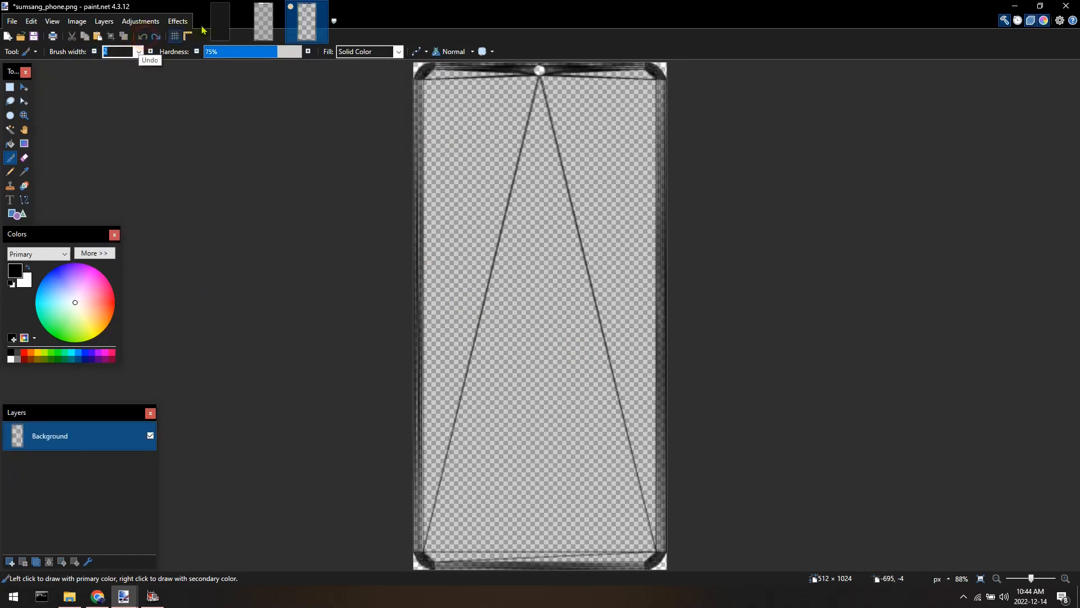
# Open img.png and my_hex.png together from the Desktop Decals folder.
pyautogui.click(220, 23)
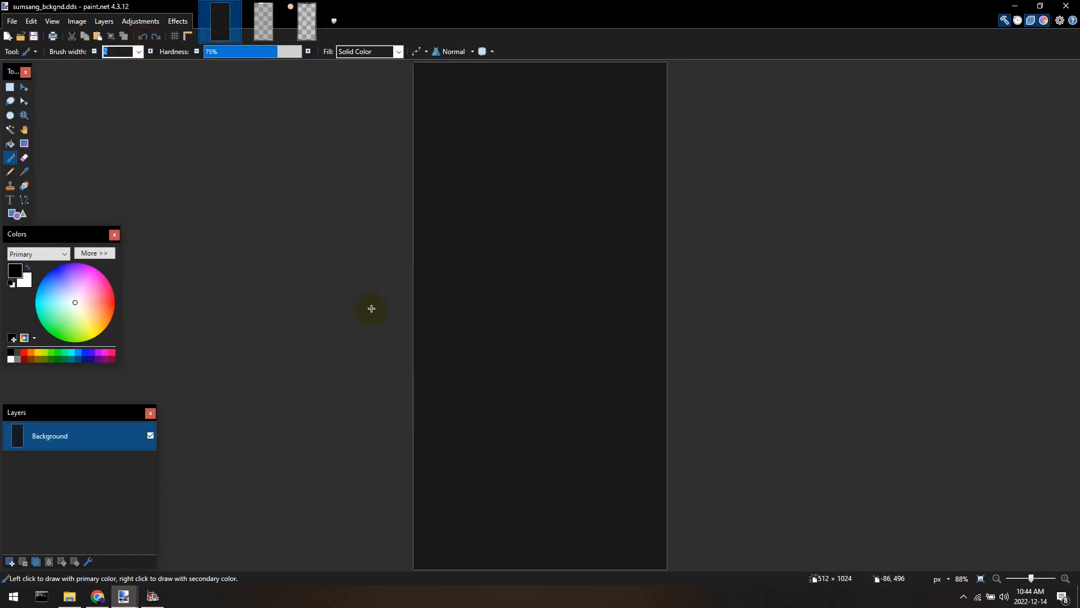
pyautogui.click(21, 37)
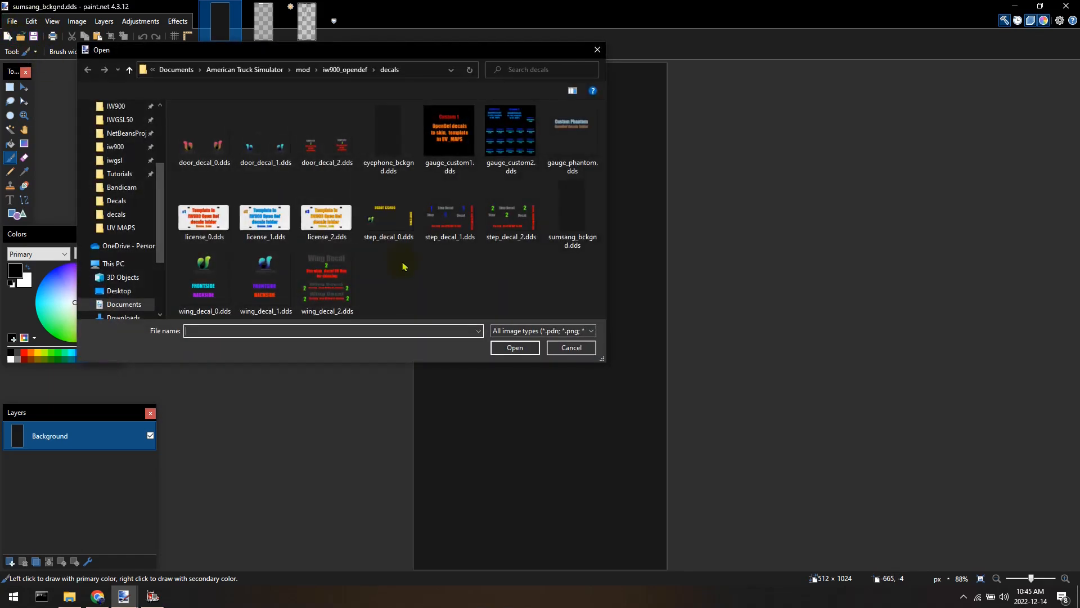
pyautogui.click(117, 200)
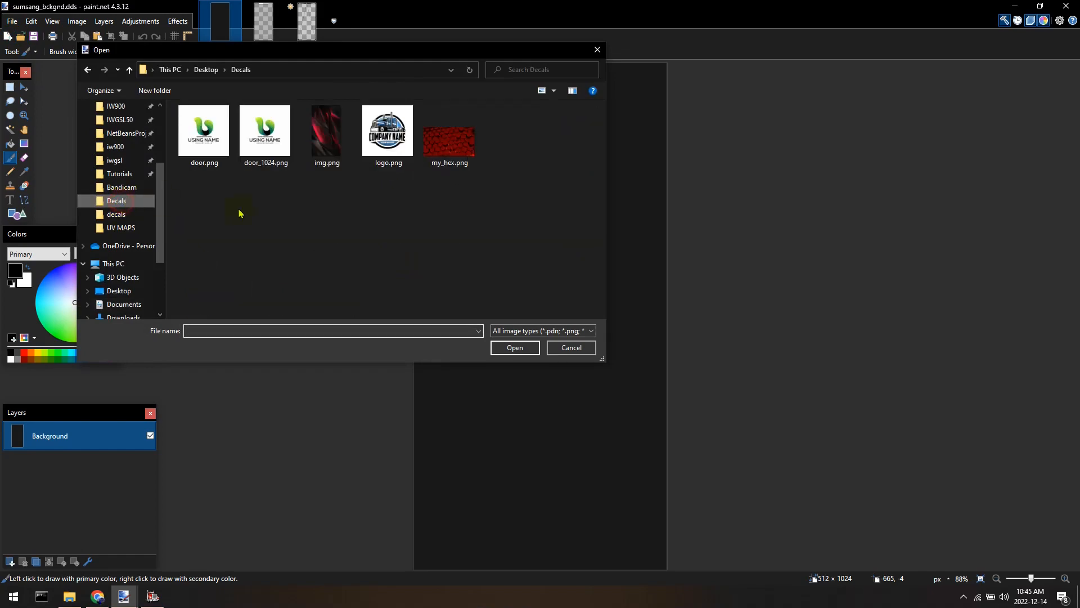
pyautogui.click(326, 135)
pyautogui.keyDown('ctrl'); pyautogui.click(465, 159); pyautogui.keyUp('ctrl')
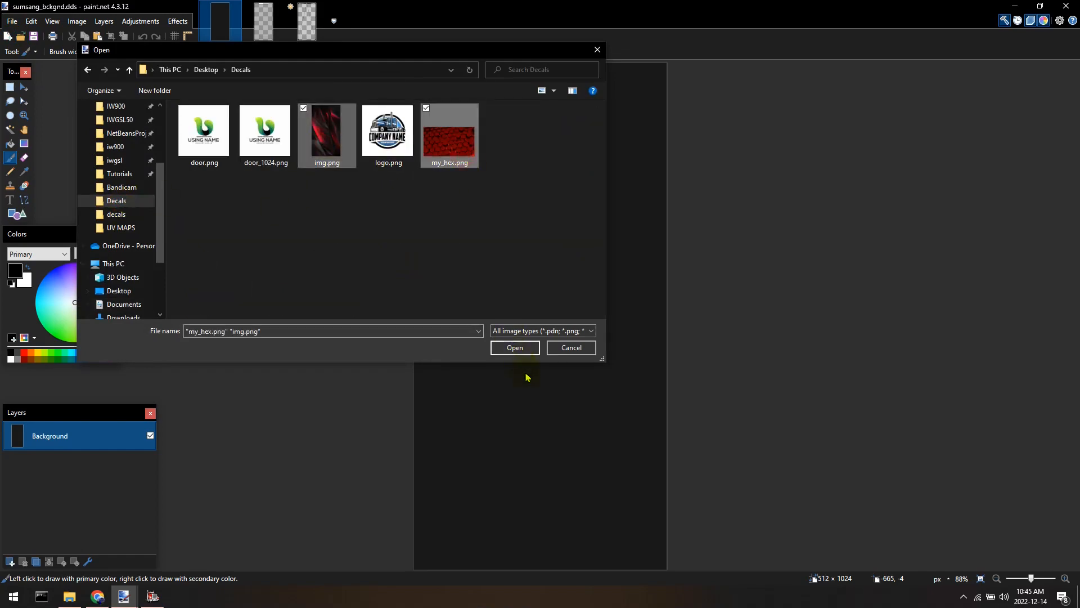
pyautogui.click(514, 347)
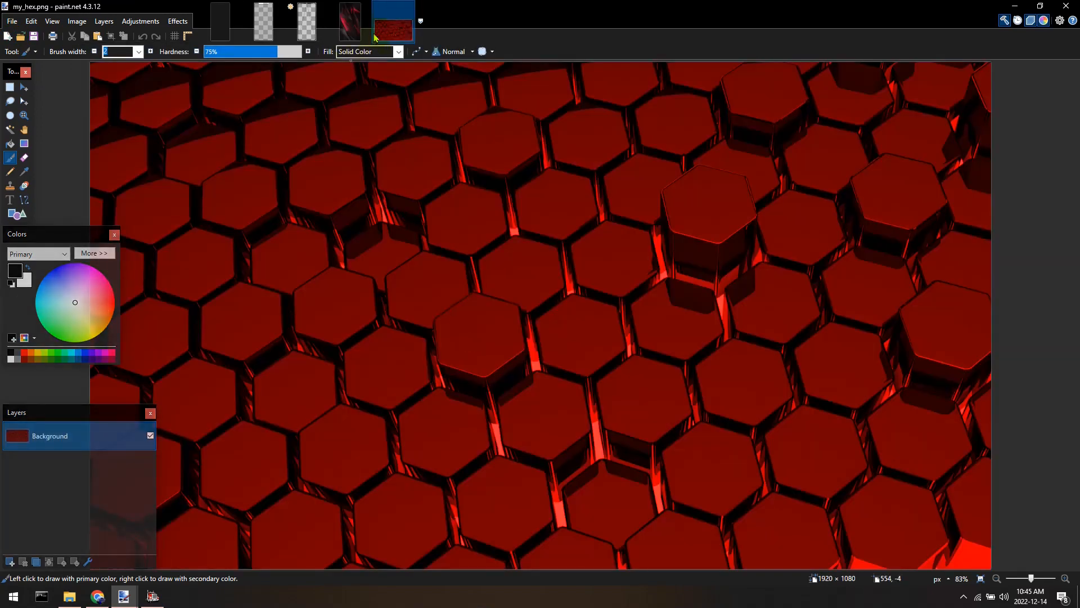
# Examine img.png at different zoom levels and compare it with sumsang_bckgnd.dds.
pyautogui.click(344, 35)
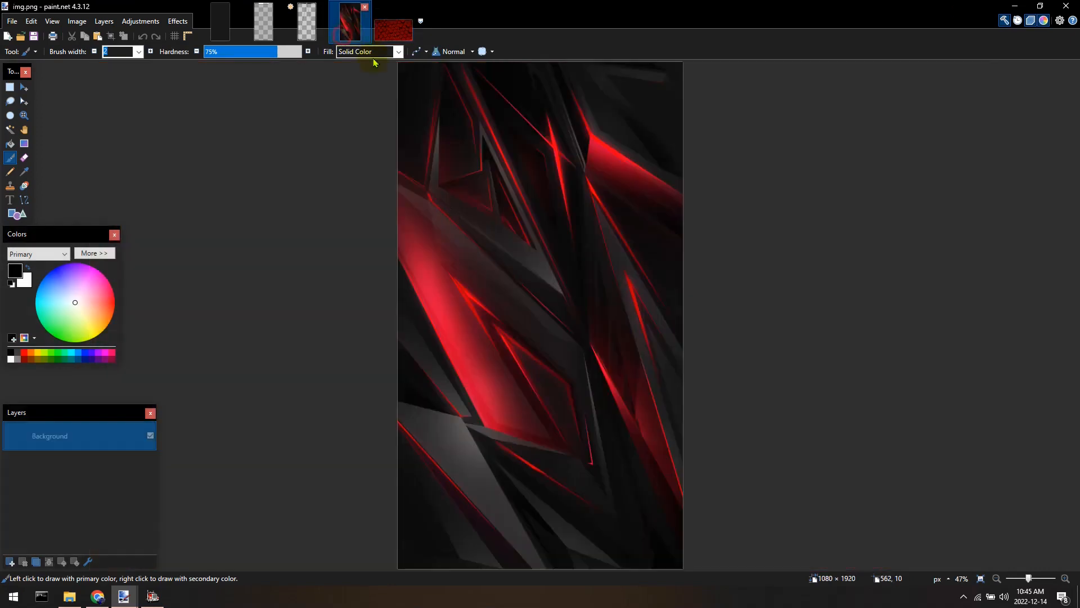
pyautogui.scroll(-4, 610, 372)
pyautogui.scroll(4, 613, 386)
pyautogui.moveTo(613, 386); pyautogui.dragTo(571, 350)
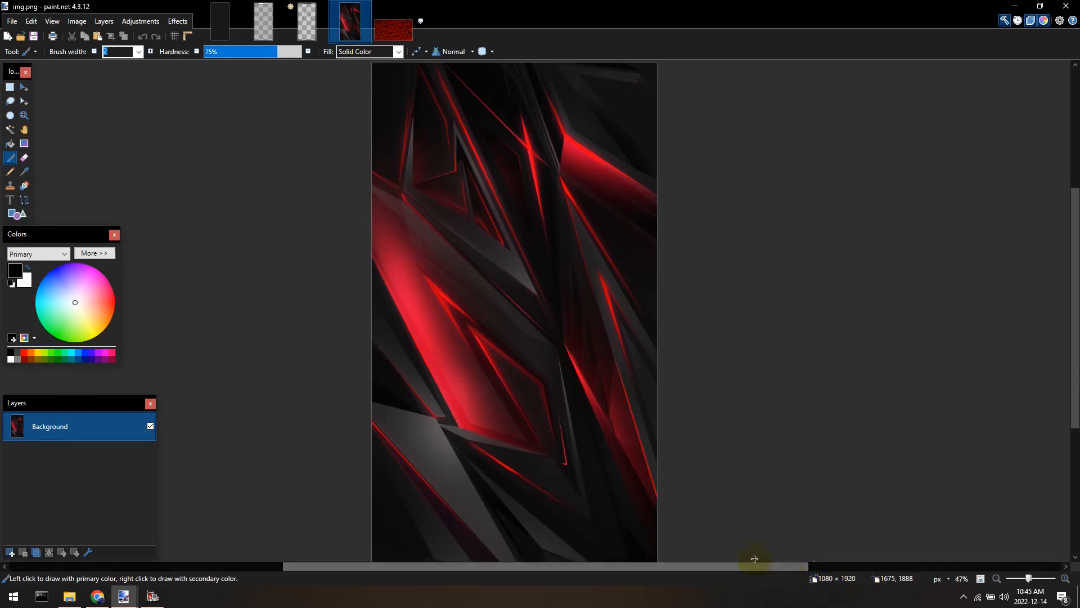
pyautogui.scroll(-1, 511, 268)
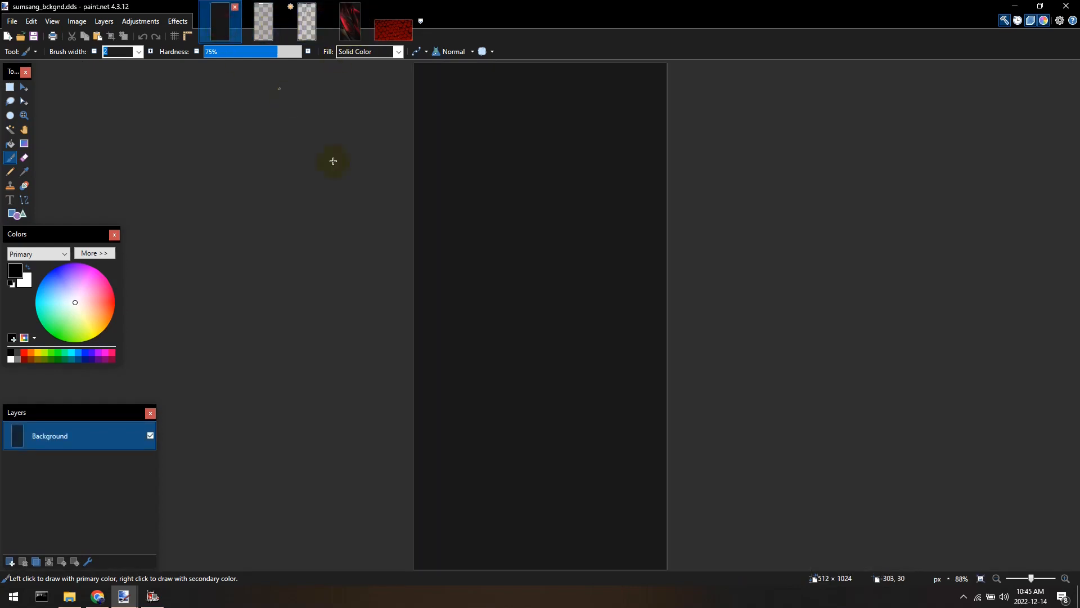
pyautogui.click(350, 21)
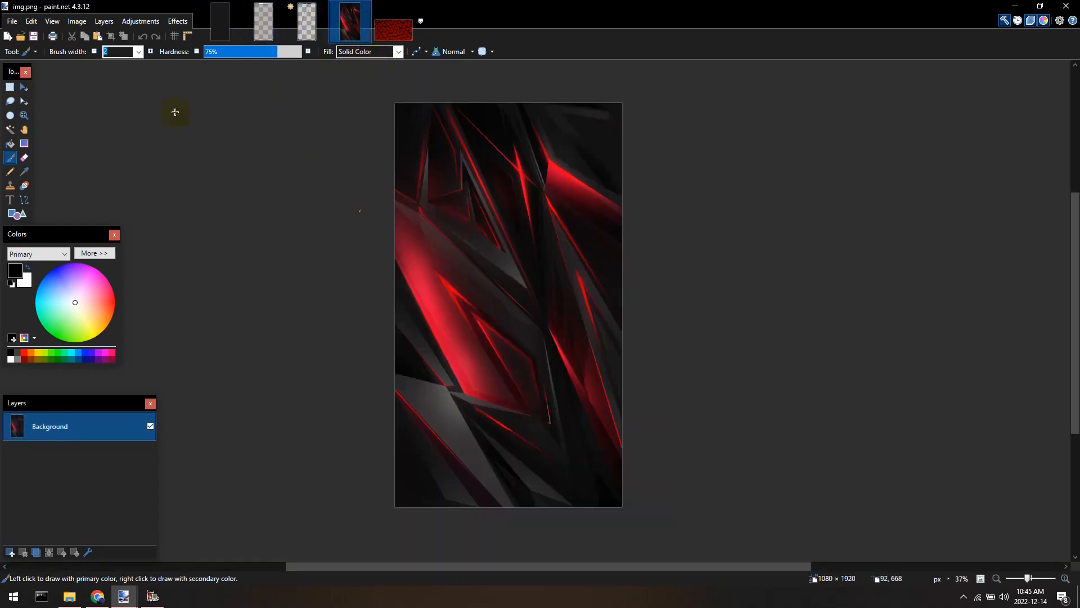
# Resize img.png to 512 × 1024 pixels, then undo the resize.
pyautogui.click(77, 23)
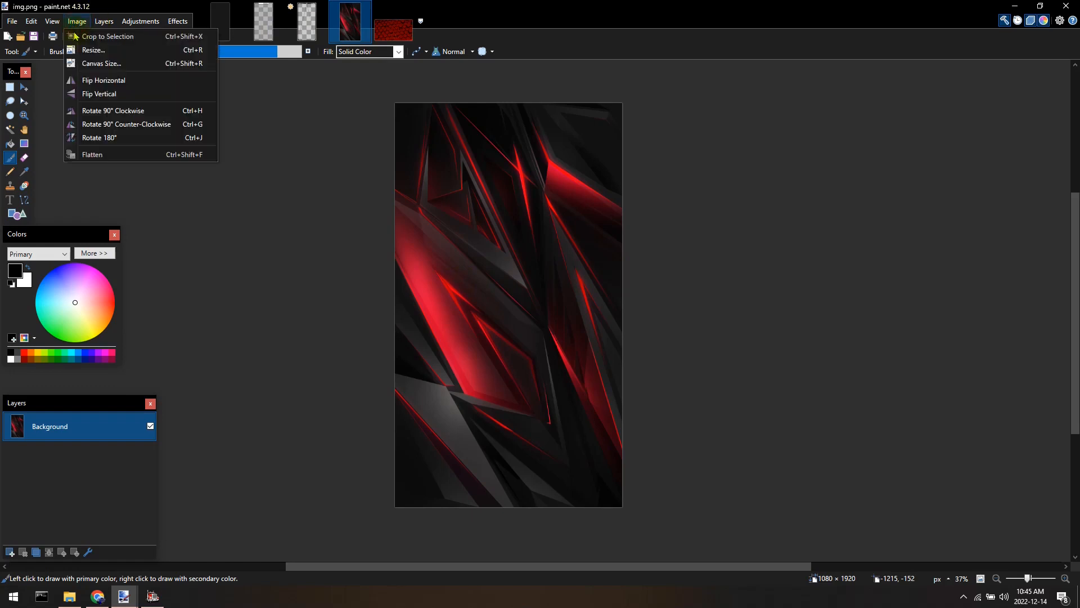
pyautogui.click(88, 52)
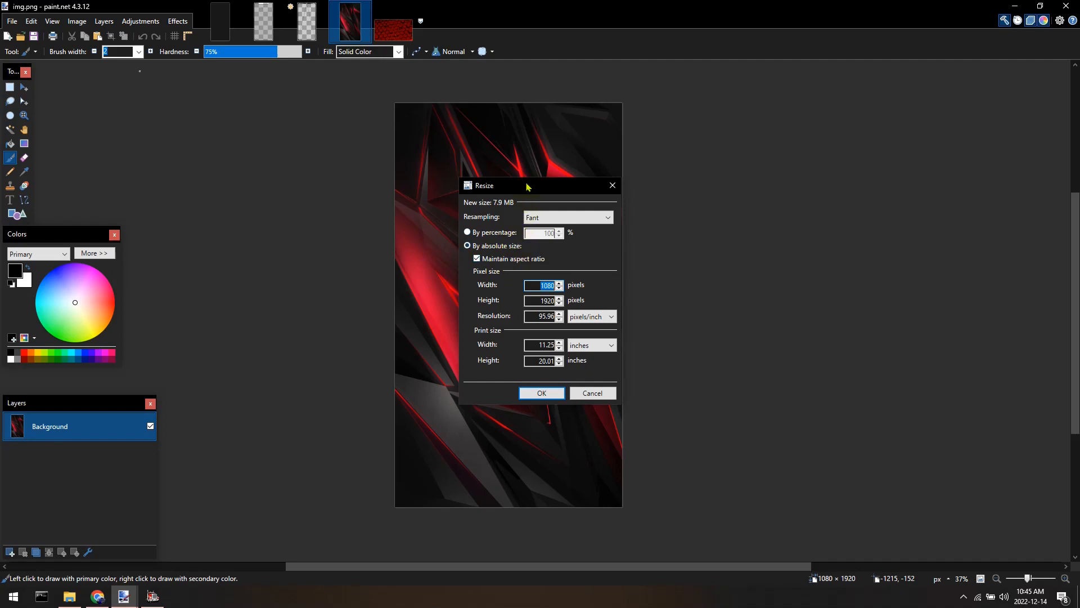
pyautogui.moveTo(527, 186); pyautogui.dragTo(721, 184)
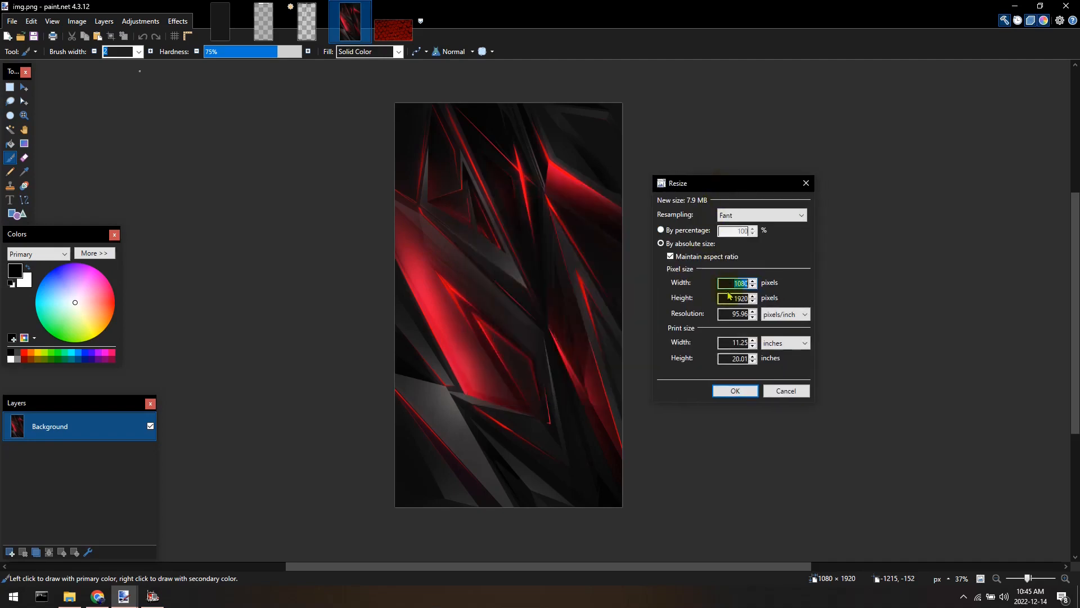
pyautogui.click(698, 257)
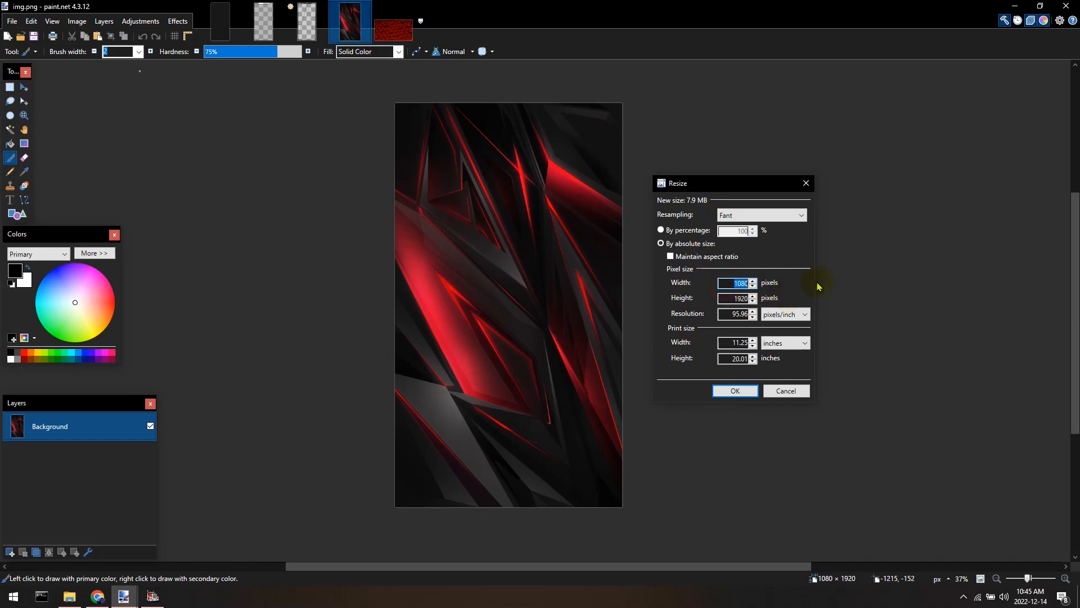
pyautogui.write('512')
pyautogui.press('Tab')
pyautogui.press('Return')
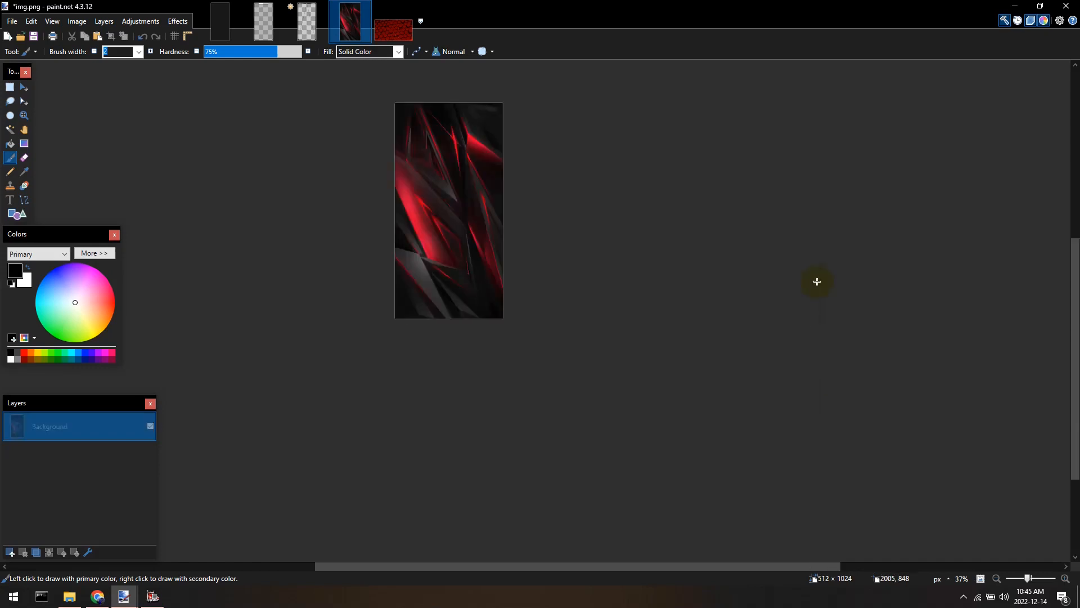
pyautogui.scroll(3, 533, 233)
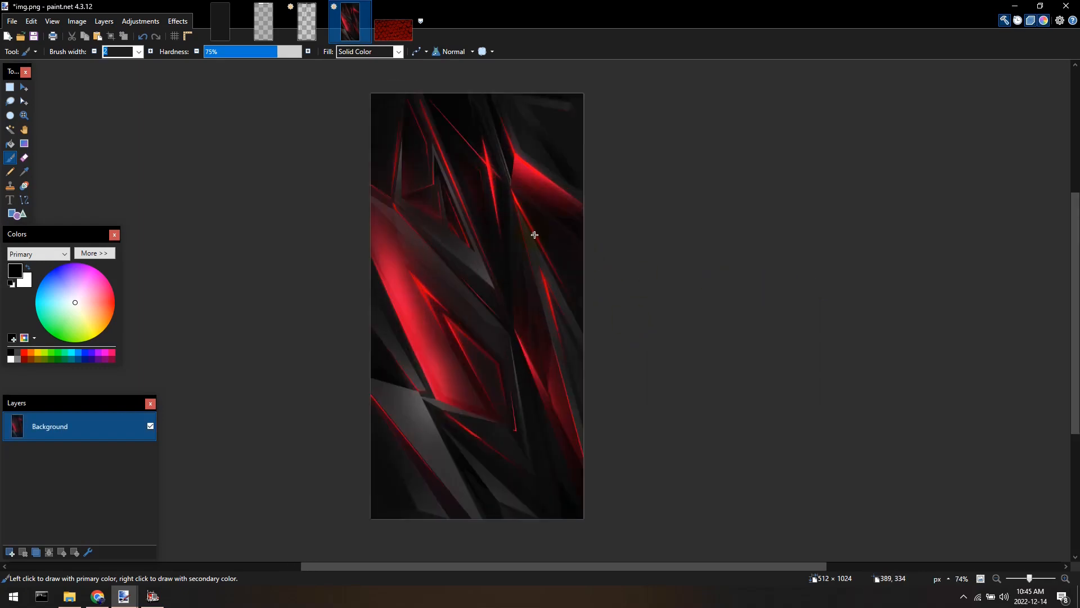
pyautogui.scroll(2, 560, 299)
pyautogui.scroll(-2, 551, 265)
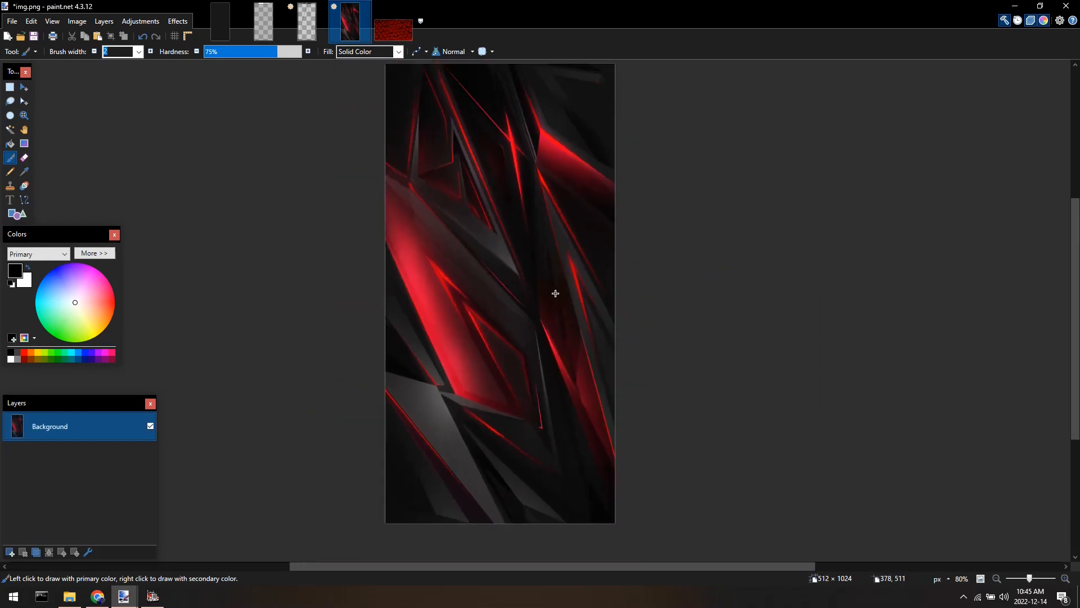
pyautogui.scroll(-1, 549, 293)
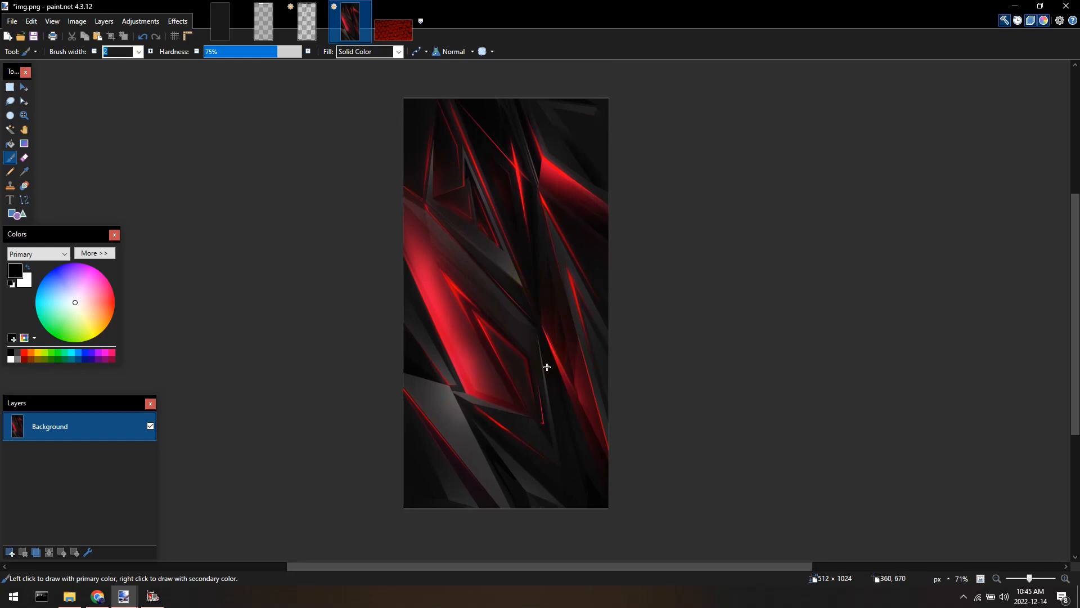
pyautogui.hotkey('ctrl', 'z')
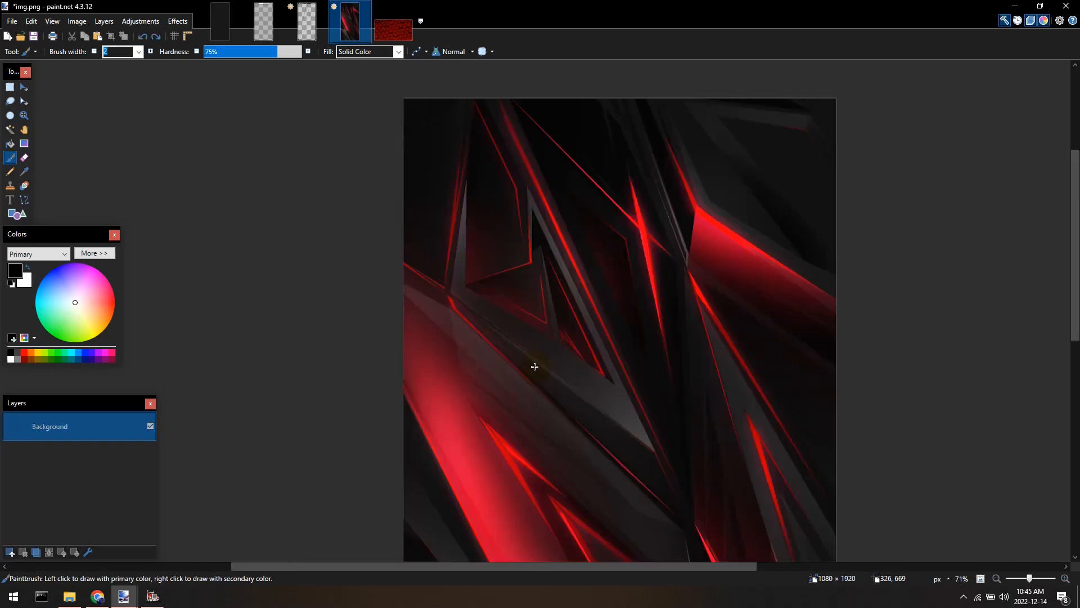
# Resize img.png with aspect ratio maintained to a height of 1024 pixels, giving 576 × 1024.
pyautogui.scroll(-4, 535, 367)
pyautogui.scroll(-2, 511, 320)
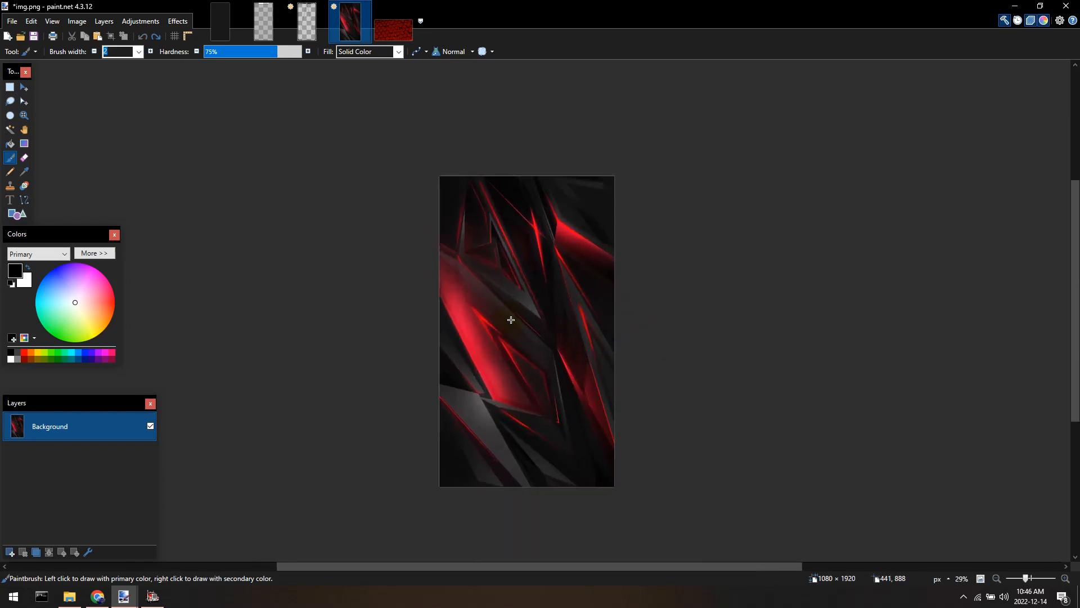
pyautogui.scroll(1, 509, 316)
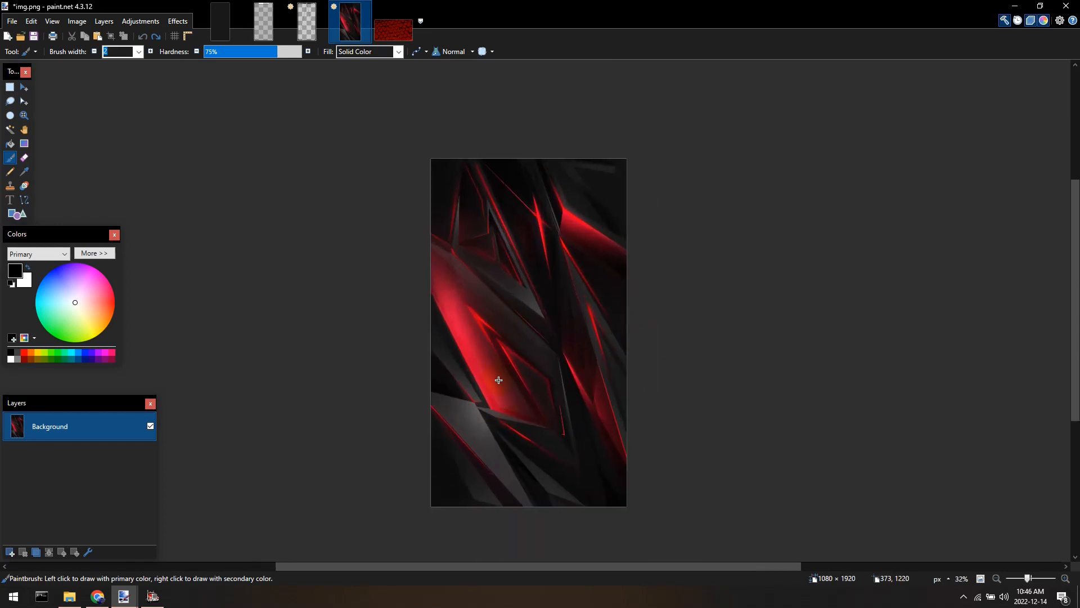
pyautogui.click(82, 21)
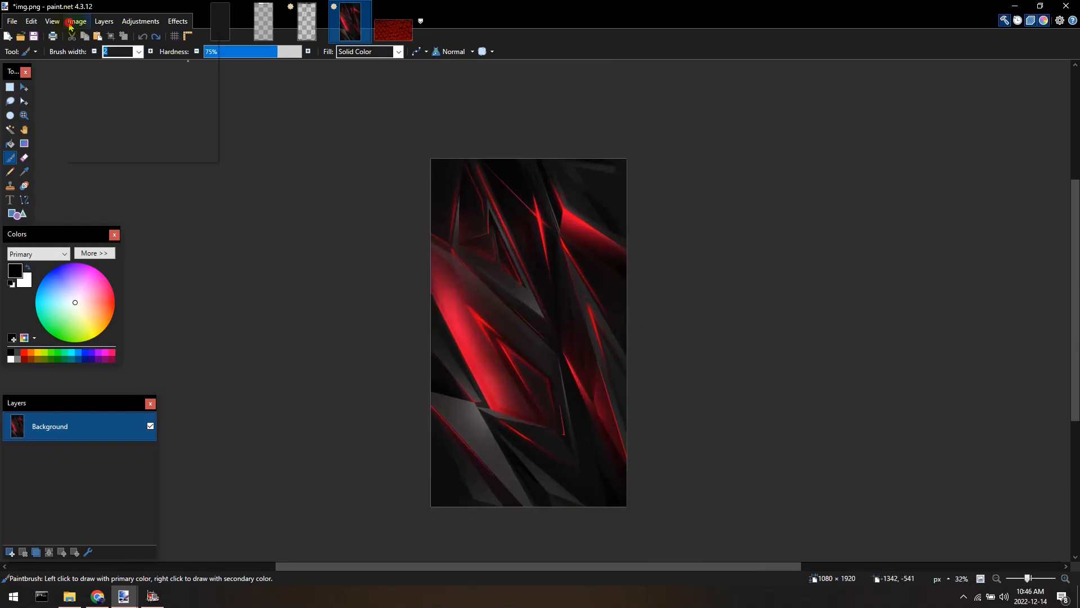
pyautogui.click(82, 51)
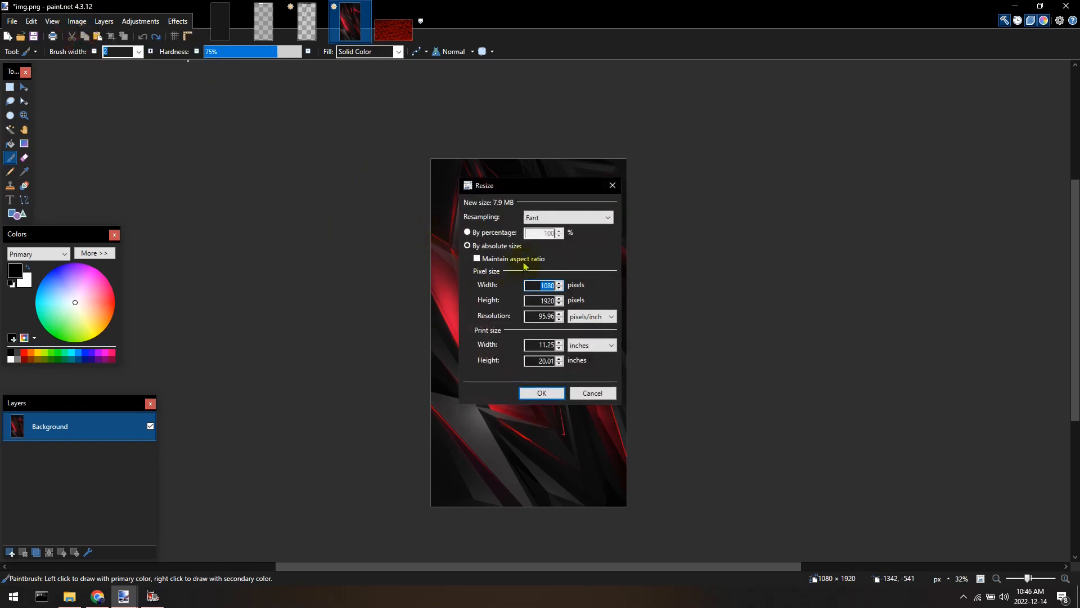
pyautogui.click(524, 260)
pyautogui.click(529, 286)
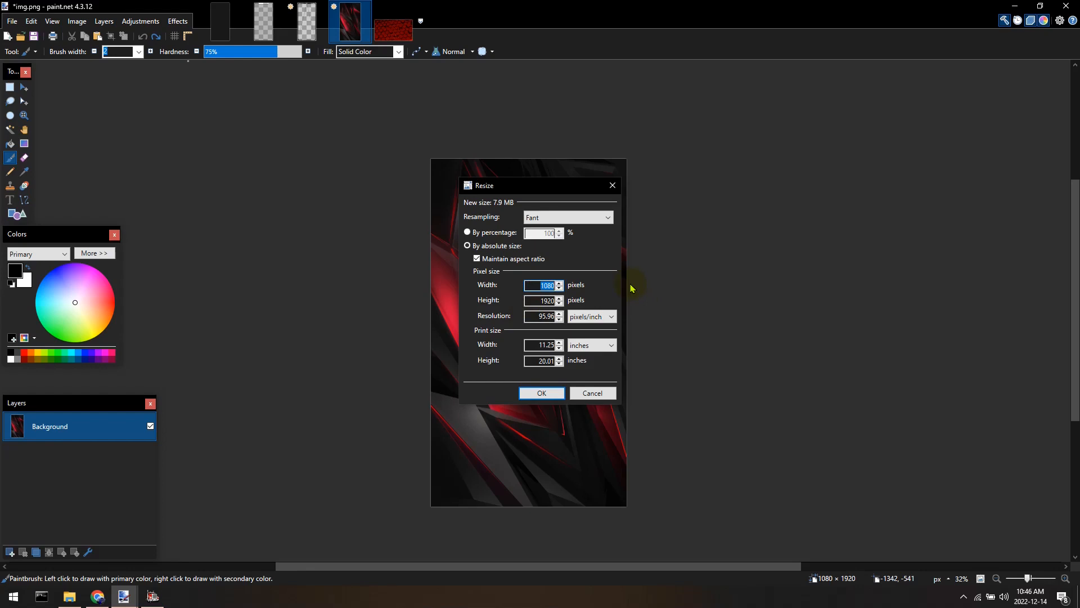
pyautogui.write('512')
pyautogui.click(559, 298)
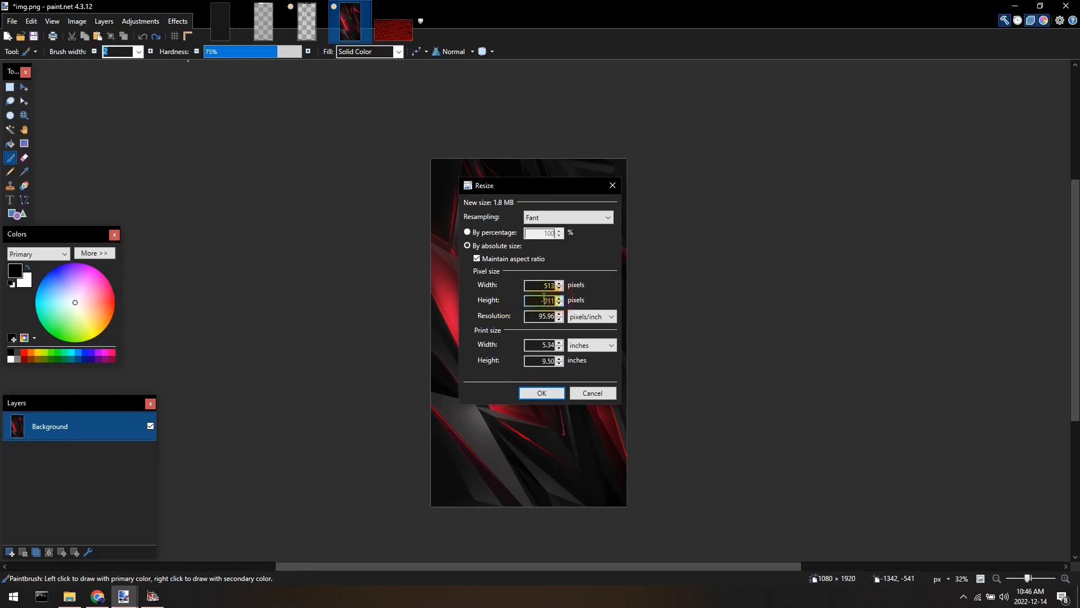
pyautogui.doubleClick(535, 300)
pyautogui.write('1024')
pyautogui.doubleClick(537, 290)
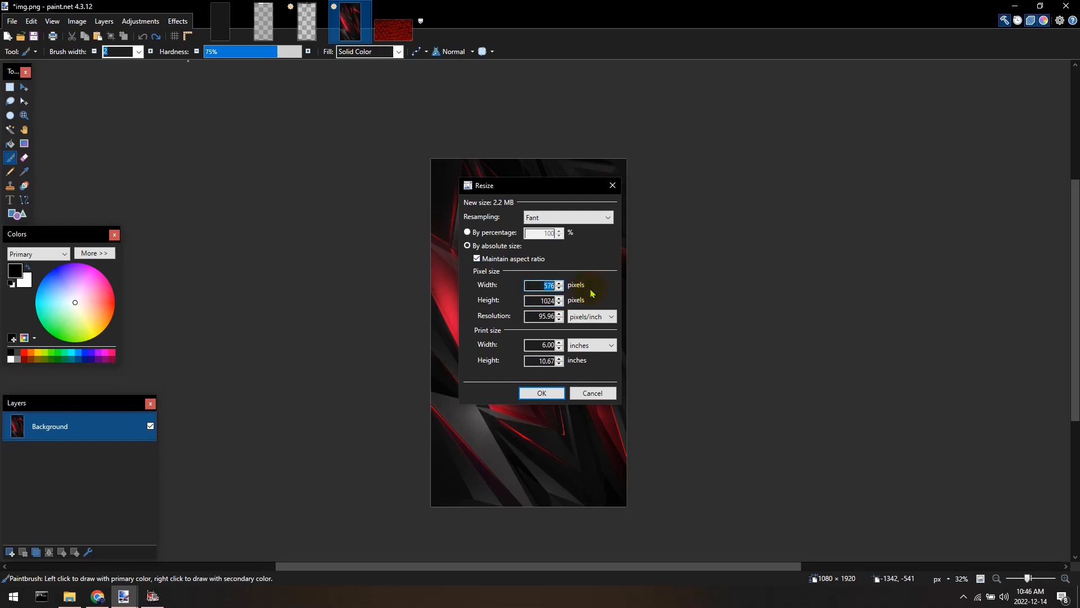
pyautogui.click(542, 393)
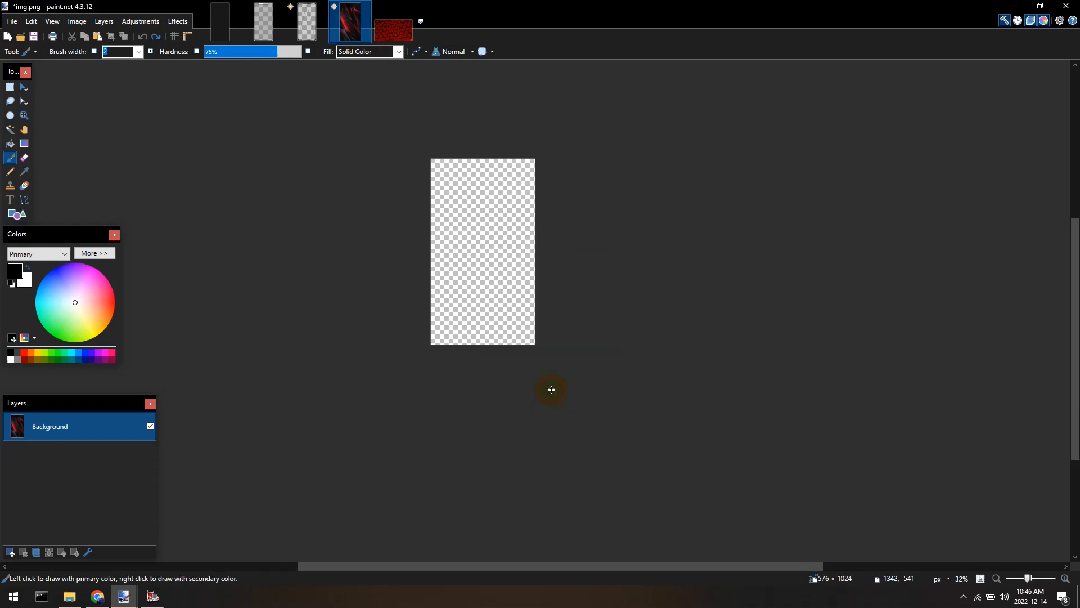
# Copy the whole of img.png and paste it onto sumsang_bckgnd.dds, keeping the canvas size, and nudge it slightly.
pyautogui.scroll(3, 462, 210)
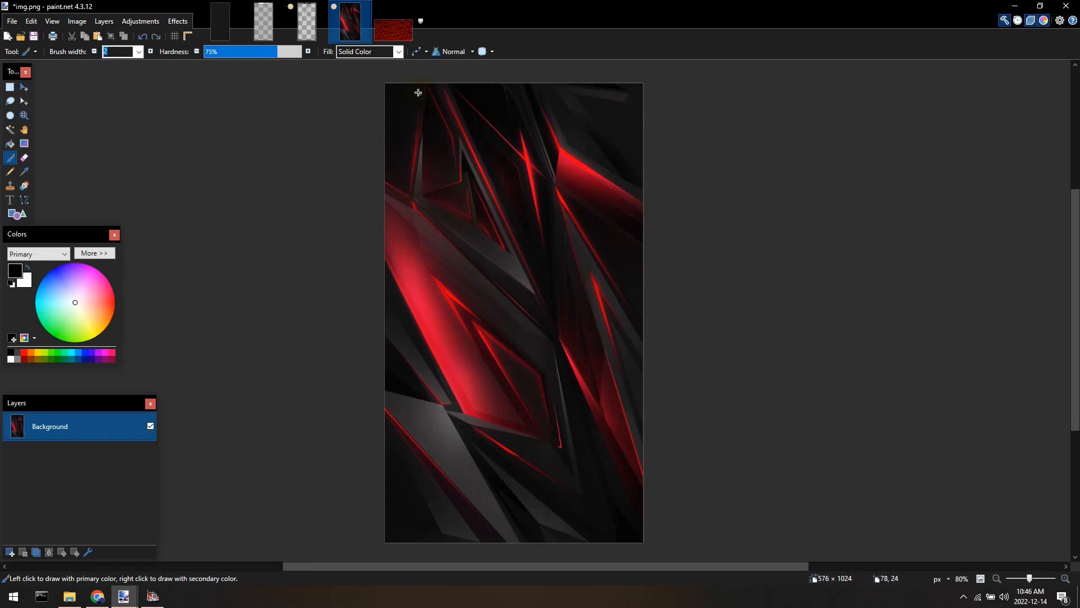
pyautogui.scroll(-1, 499, 468)
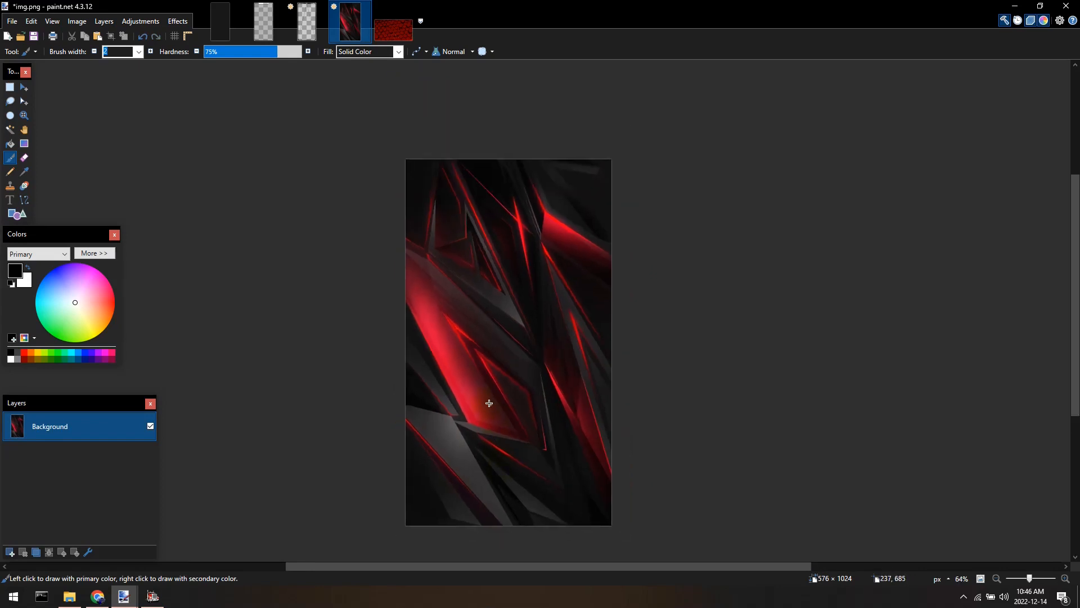
pyautogui.hotkey('ctrl', 'a')
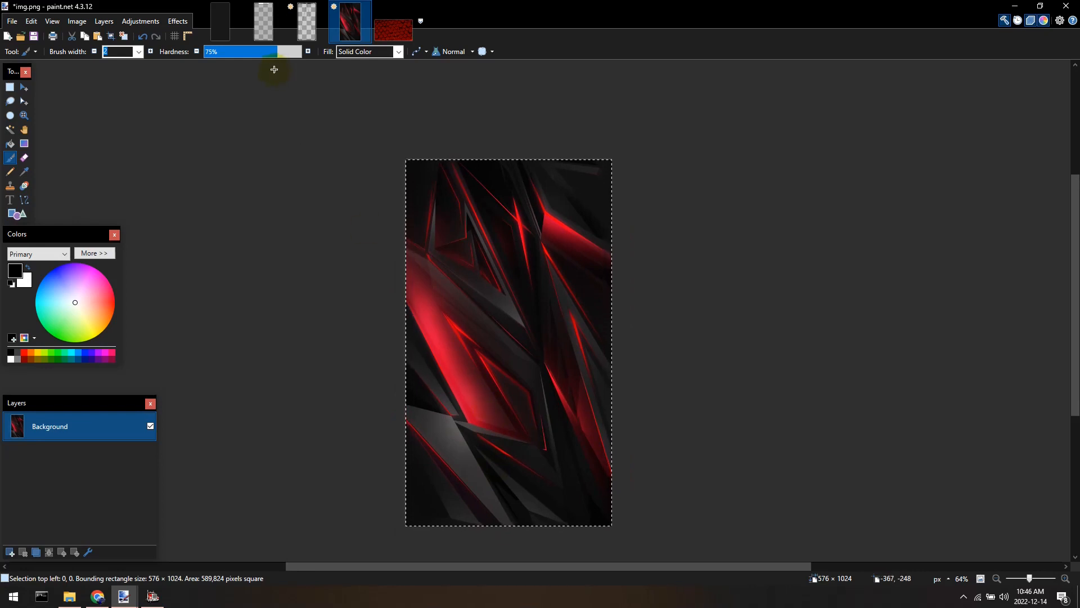
pyautogui.click(220, 23)
pyautogui.scroll(-1, 398, 315)
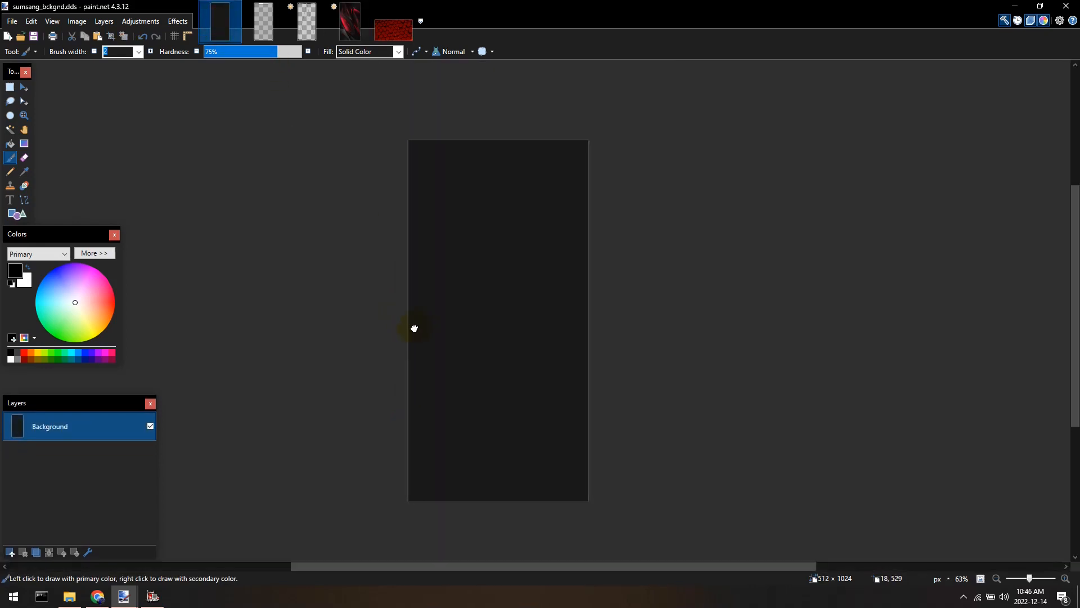
pyautogui.hotkey('ctrl', 'v')
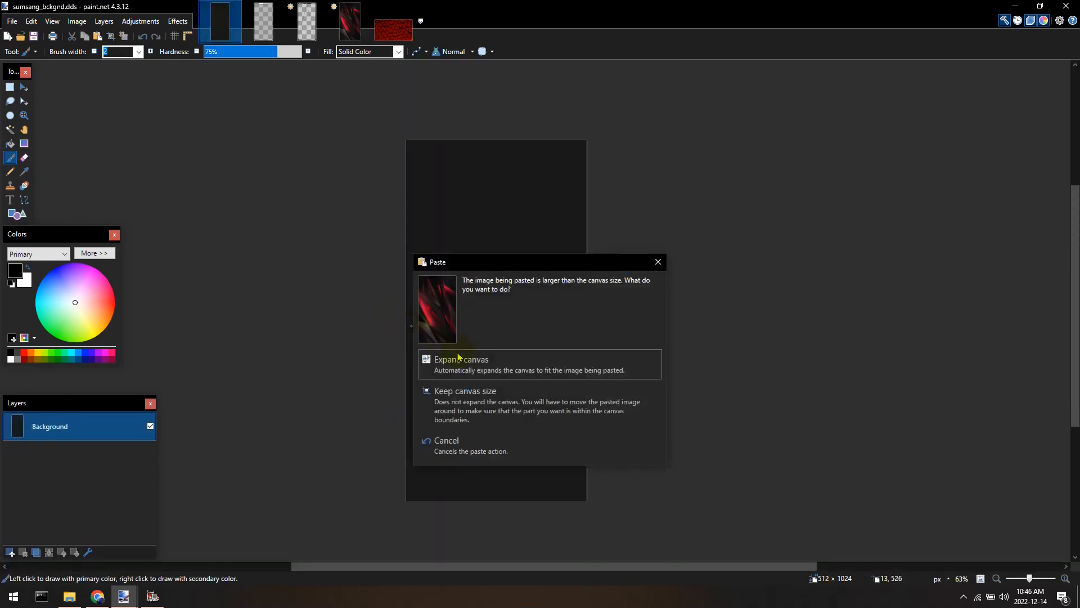
pyautogui.moveTo(523, 264); pyautogui.dragTo(651, 195)
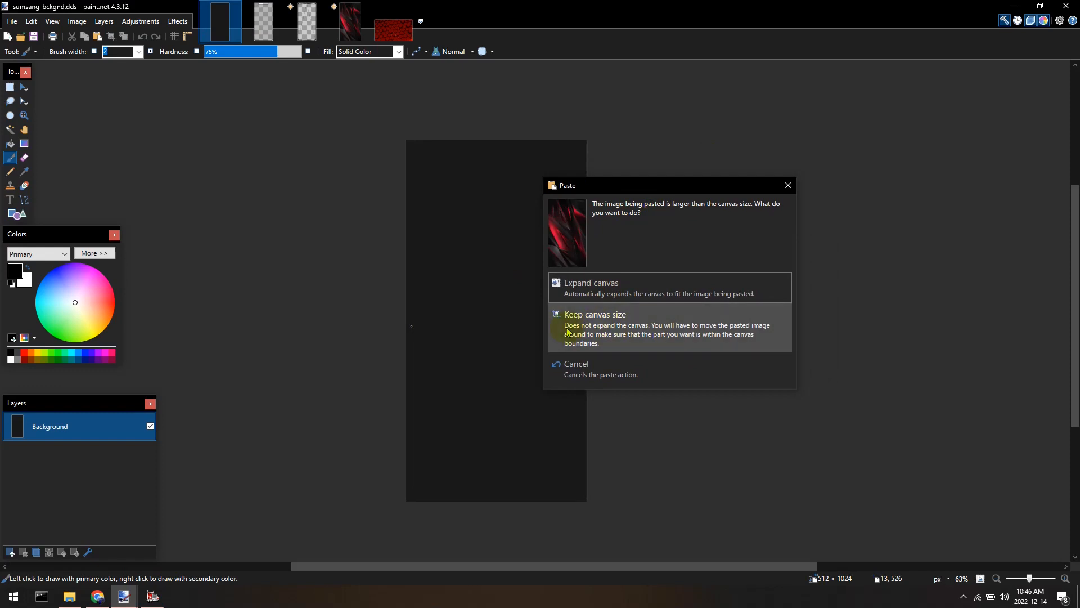
pyautogui.click(606, 325)
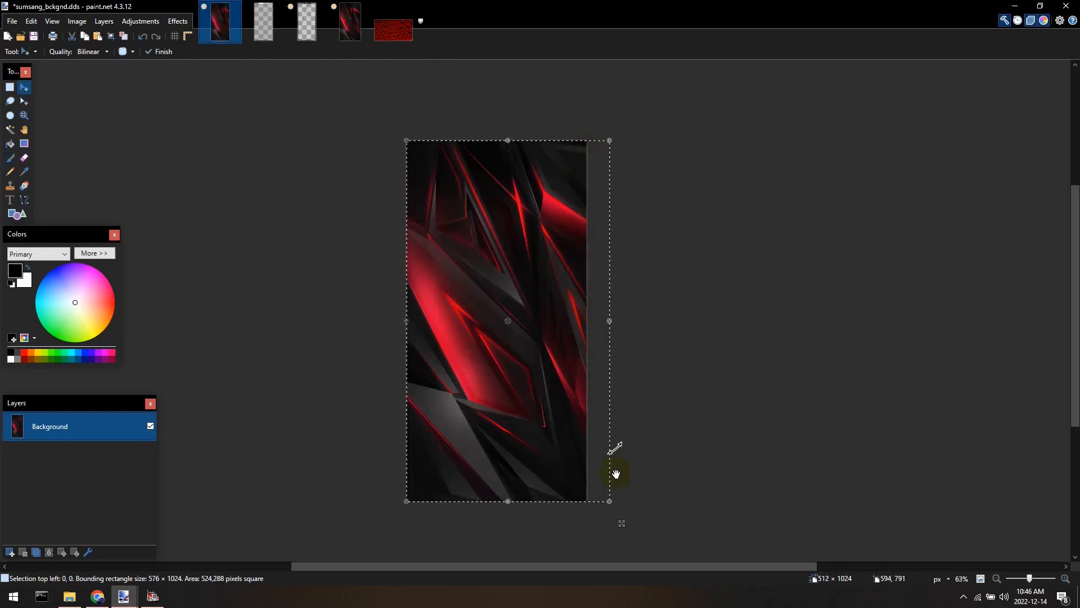
pyautogui.moveTo(473, 188)
pyautogui.mouseDown()
pyautogui.moveTo(453, 186)
pyautogui.moveTo(475, 210)
pyautogui.moveTo(447, 179)
pyautogui.moveTo(467, 193)
pyautogui.moveTo(471, 181)
pyautogui.mouseUp()
pyautogui.scroll(9, 474, 176)
pyautogui.scroll(-10, 477, 233)
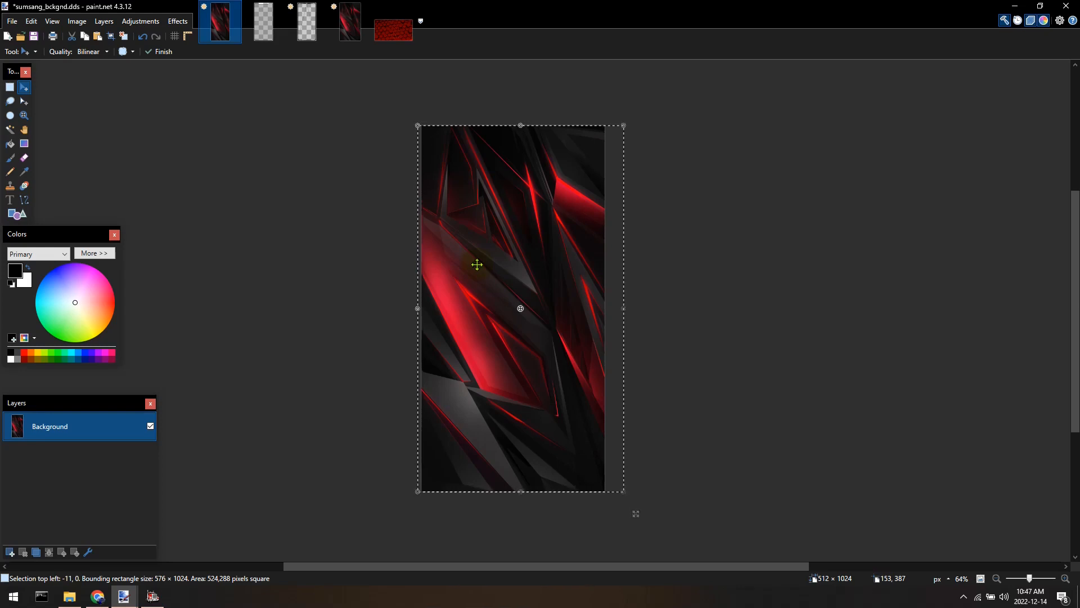
# Undo the paste and its move on sumsang_bckgnd.dds.
pyautogui.hotkey('ctrl', 'z')
pyautogui.hotkey('ctrl', 'z')
pyautogui.hotkey('ctrl', 'z')
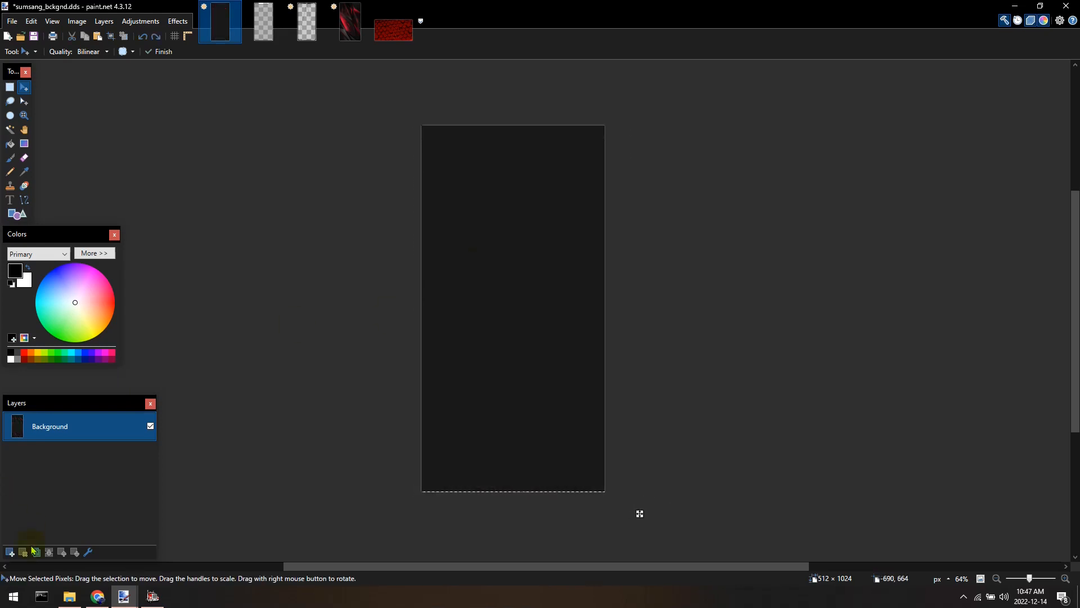
# Replace the Background layer with a new Layer 2 and paste the copied image into it, keeping the canvas size.
pyautogui.click(10, 552)
pyautogui.click(80, 450)
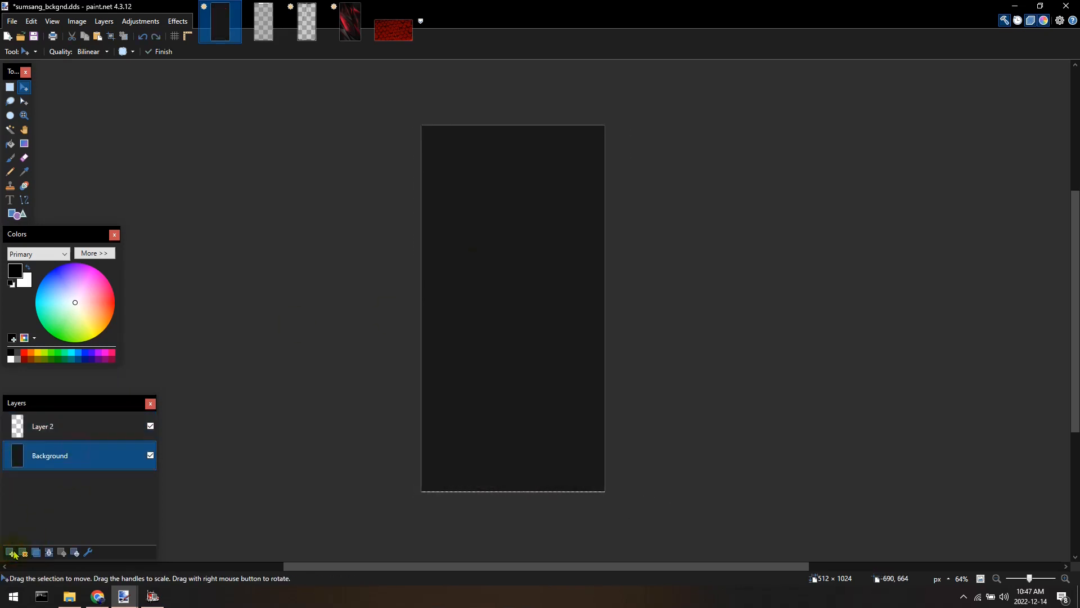
pyautogui.click(23, 552)
pyautogui.hotkey('ctrl', 'v')
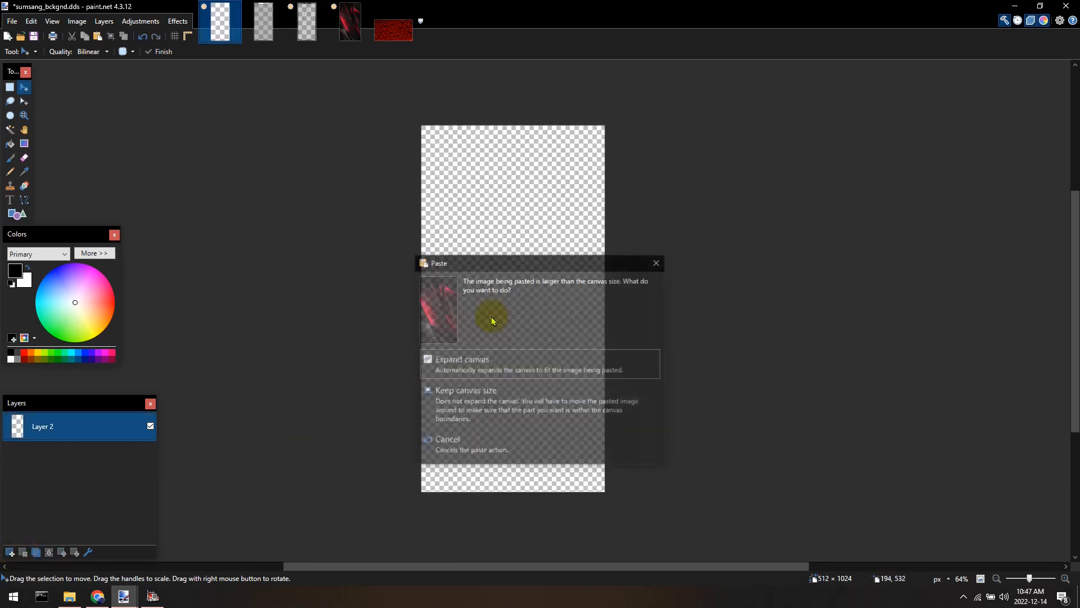
pyautogui.click(451, 392)
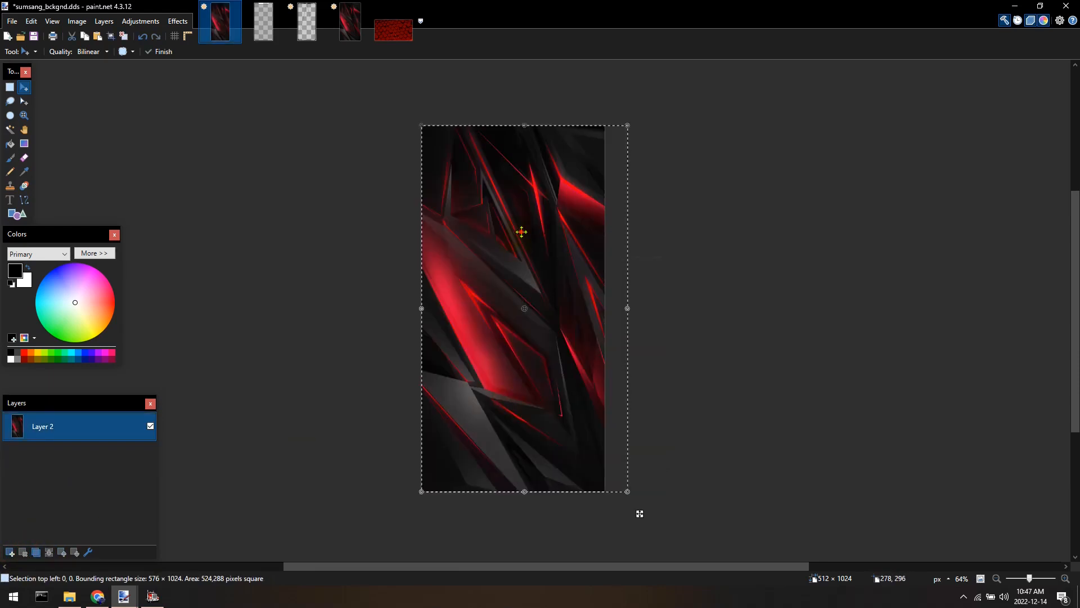
# Move the pasted image down so it covers the transparent strip along the canvas's bottom edge.
pyautogui.scroll(6, 545, 480)
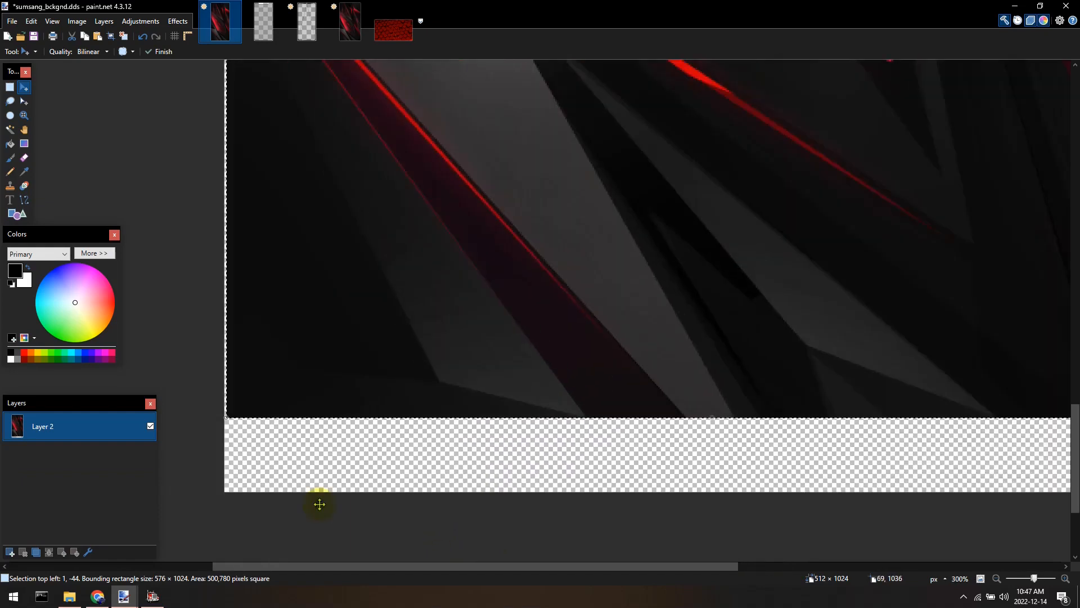
pyautogui.scroll(2, 447, 462)
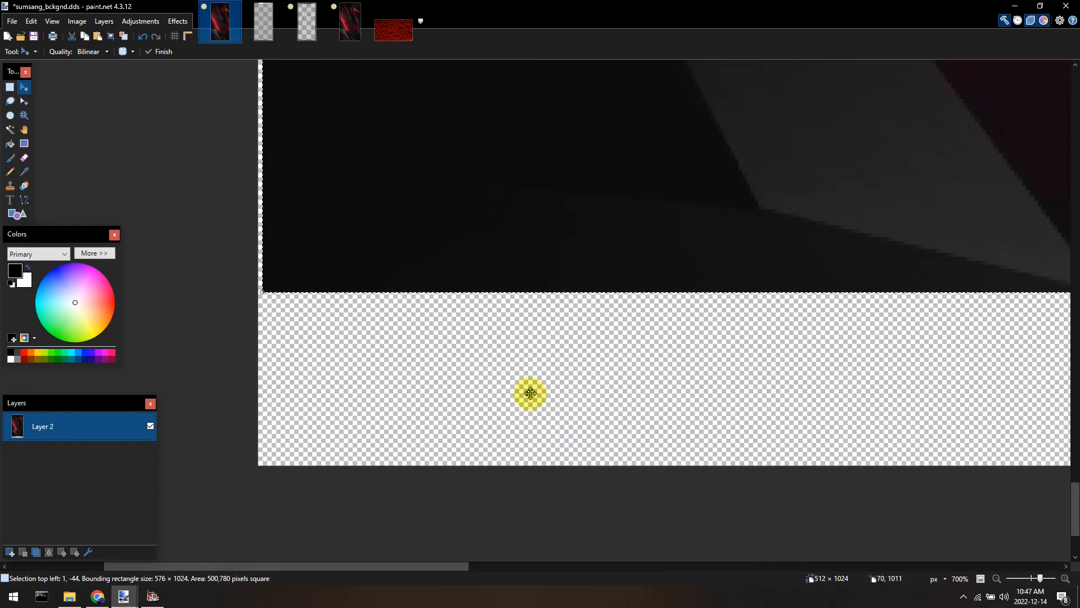
pyautogui.scroll(-2, 518, 407)
pyautogui.scroll(-5, 506, 393)
pyautogui.scroll(5, 491, 480)
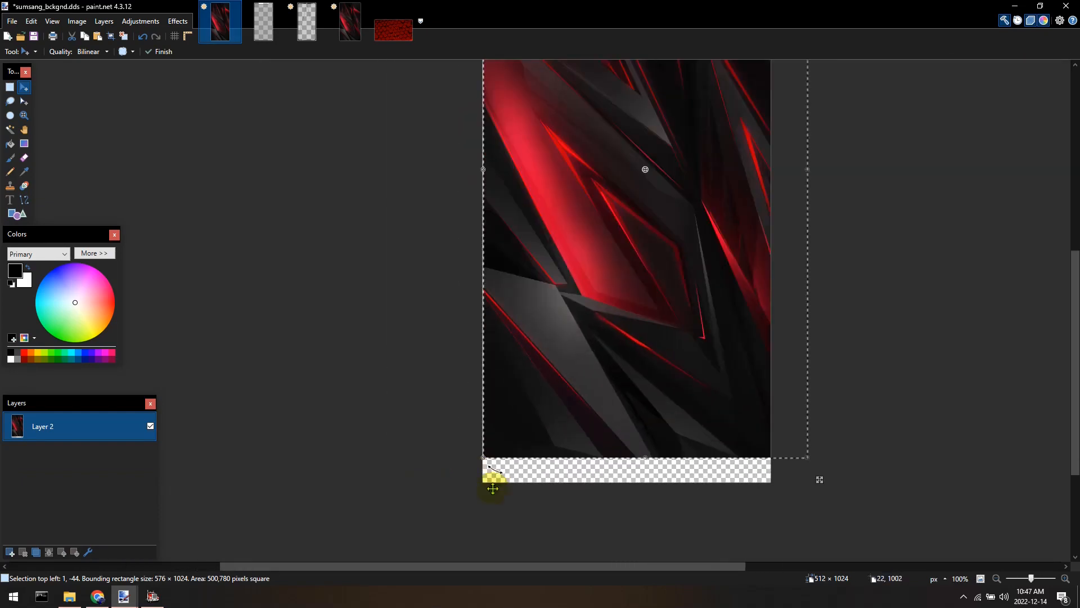
pyautogui.scroll(6, 485, 487)
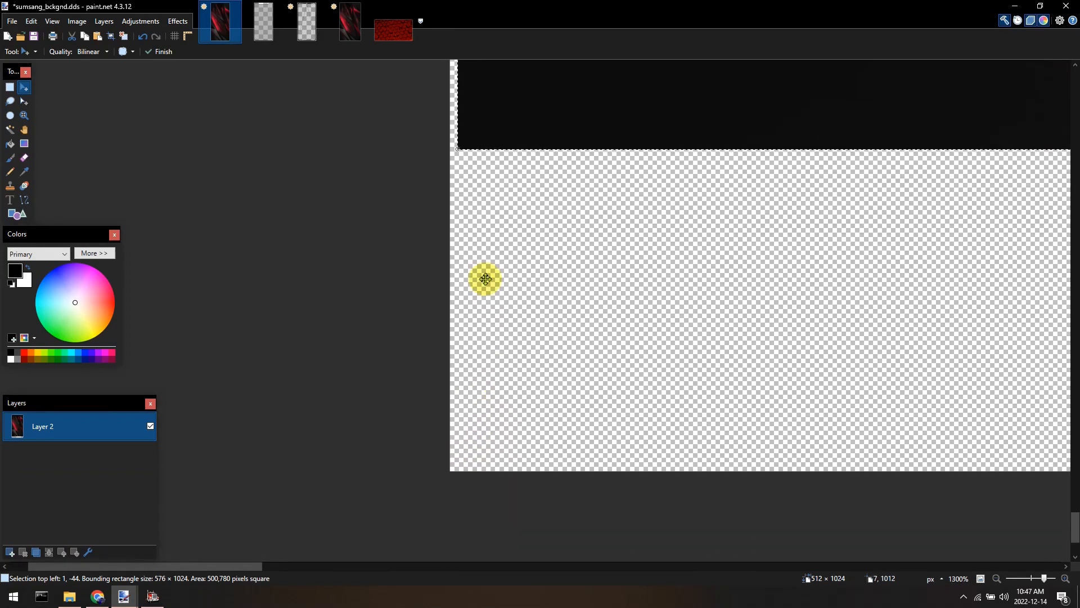
pyautogui.moveTo(502, 128); pyautogui.dragTo(495, 434)
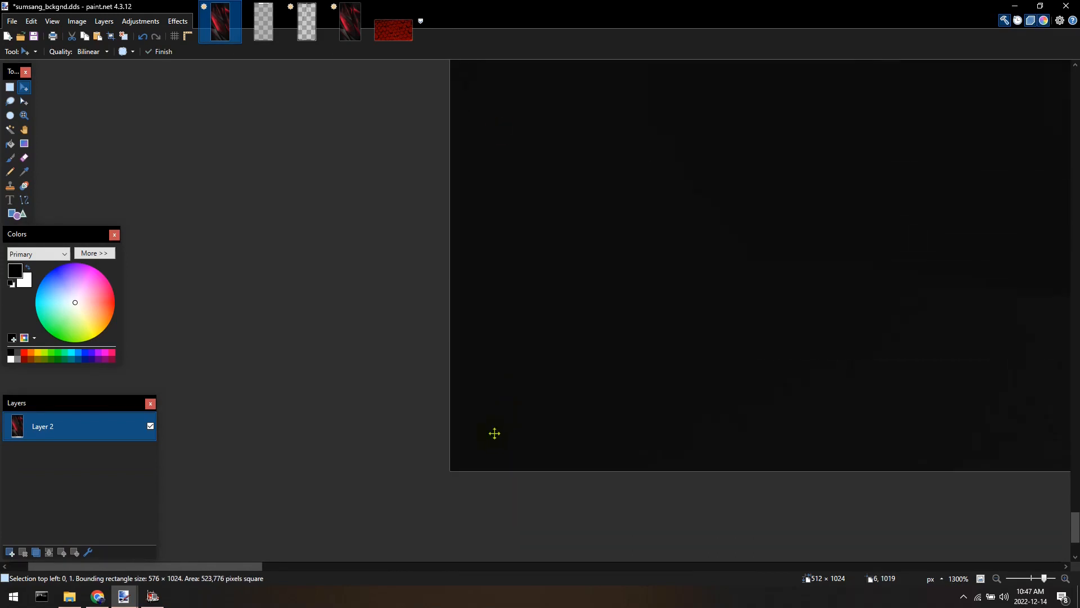
# Shift the pasted image about 13 pixels left, keeping its top flush with the canvas.
pyautogui.scroll(-1, 498, 441)
pyautogui.scroll(-10, 498, 441)
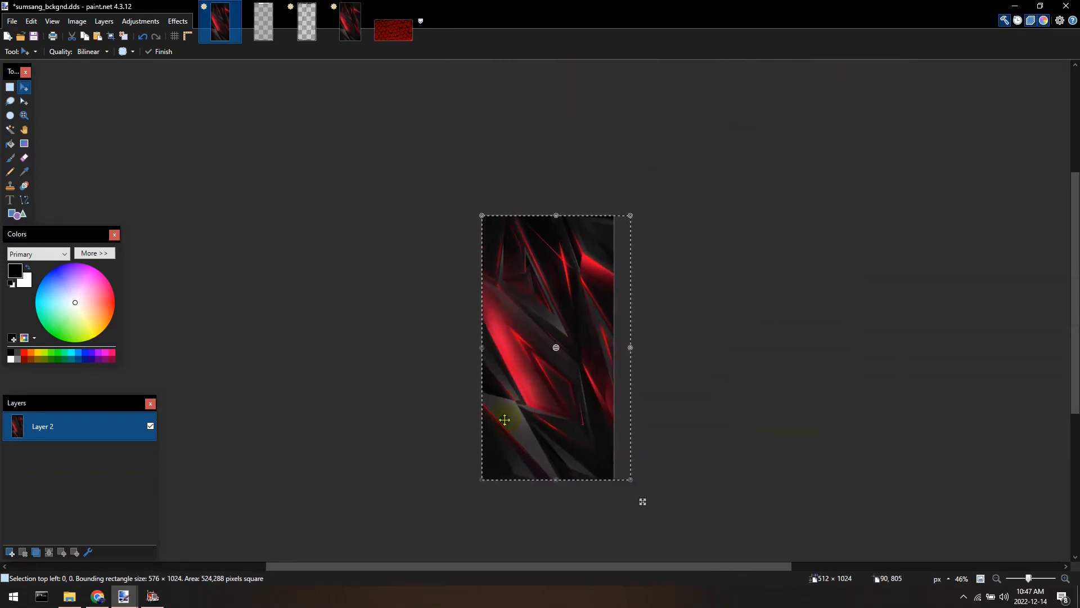
pyautogui.scroll(-3, 525, 338)
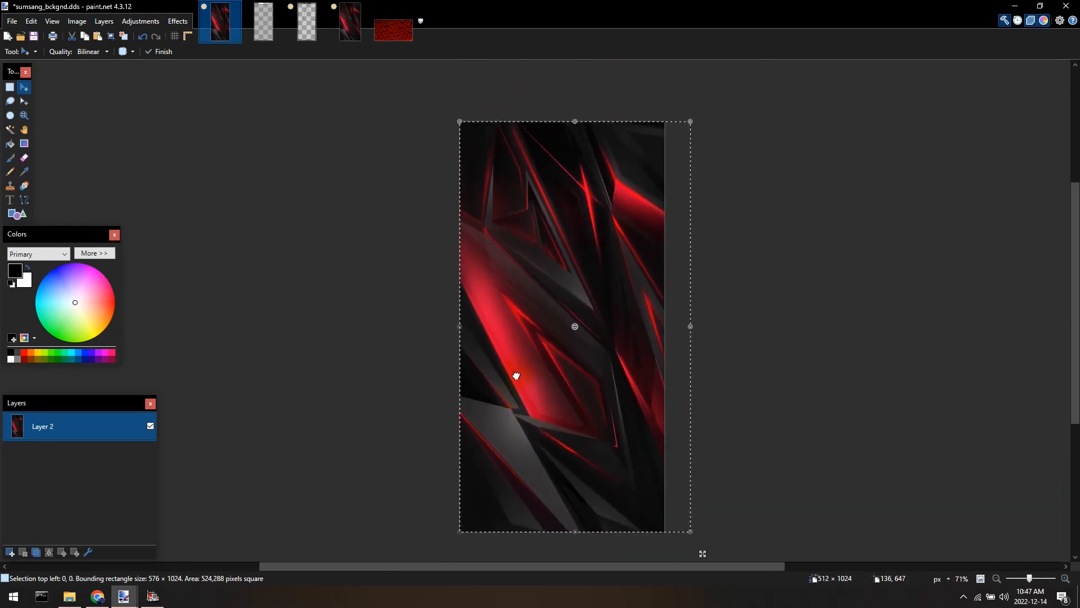
pyautogui.moveTo(518, 356); pyautogui.dragTo(513, 356)
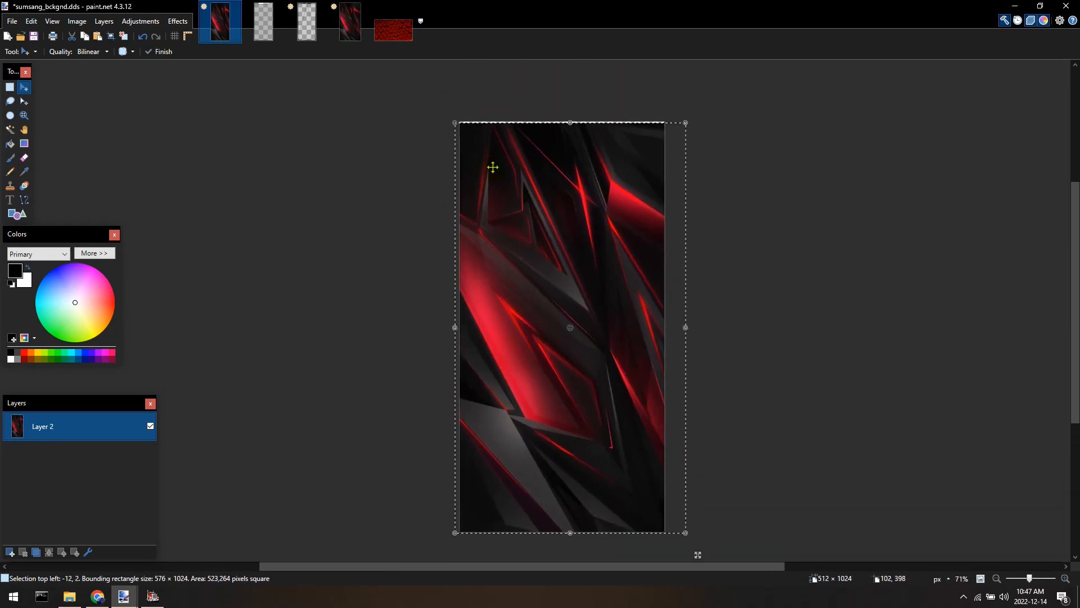
pyautogui.moveTo(523, 128); pyautogui.dragTo(502, 235)
pyautogui.scroll(7, 520, 241)
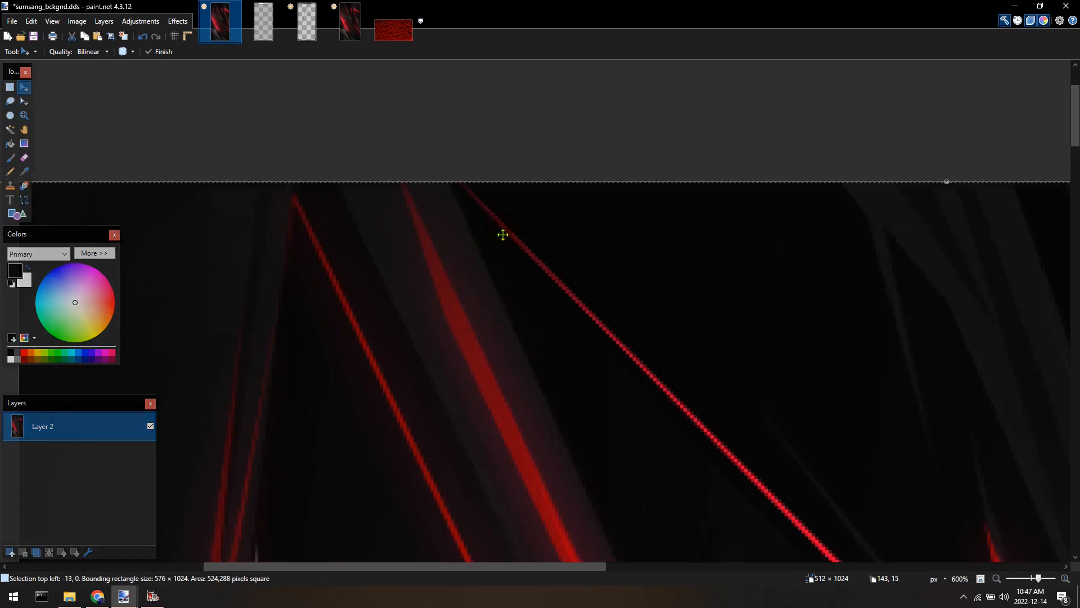
pyautogui.scroll(-2, 512, 283)
pyautogui.scroll(-8, 512, 283)
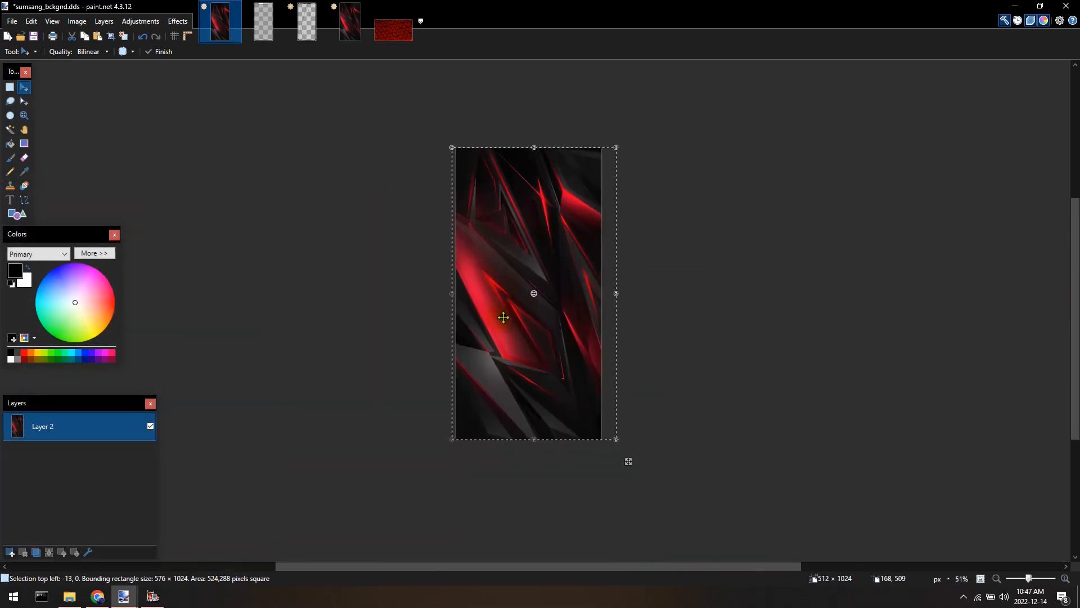
# Save sumsang_bckgnd.dds, accepting the BC3 (Linear, DXT5) settings with mip maps.
pyautogui.hotkey('ctrl', 'a')
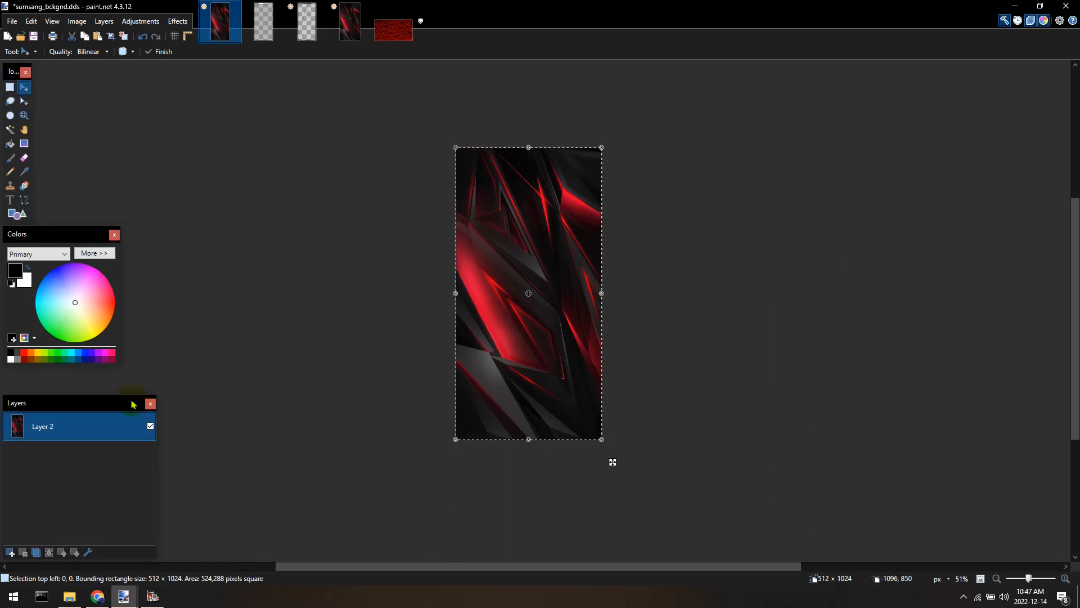
pyautogui.click(30, 39)
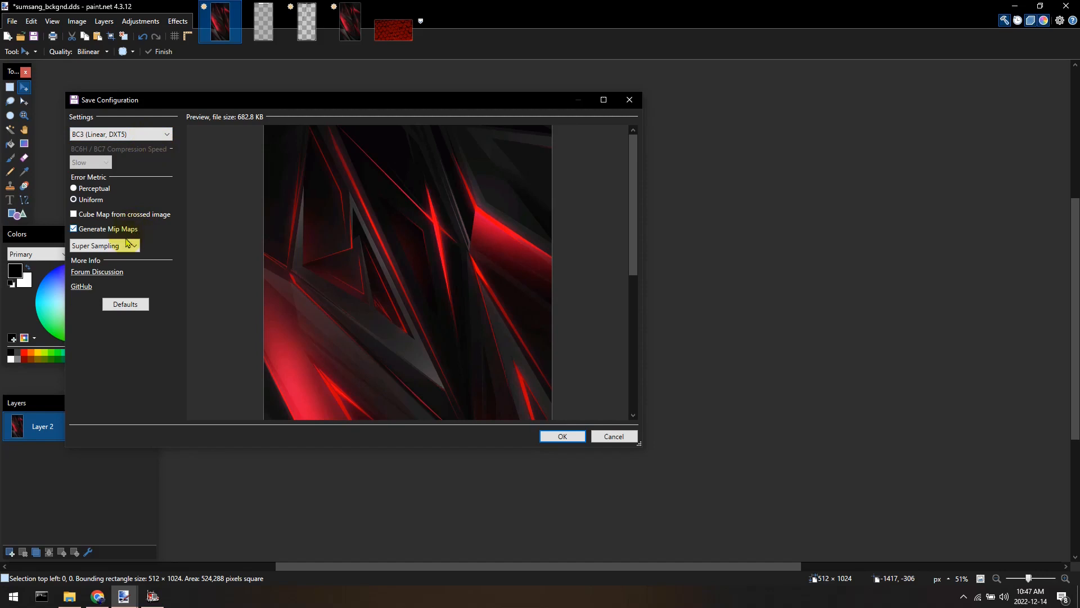
pyautogui.click(551, 435)
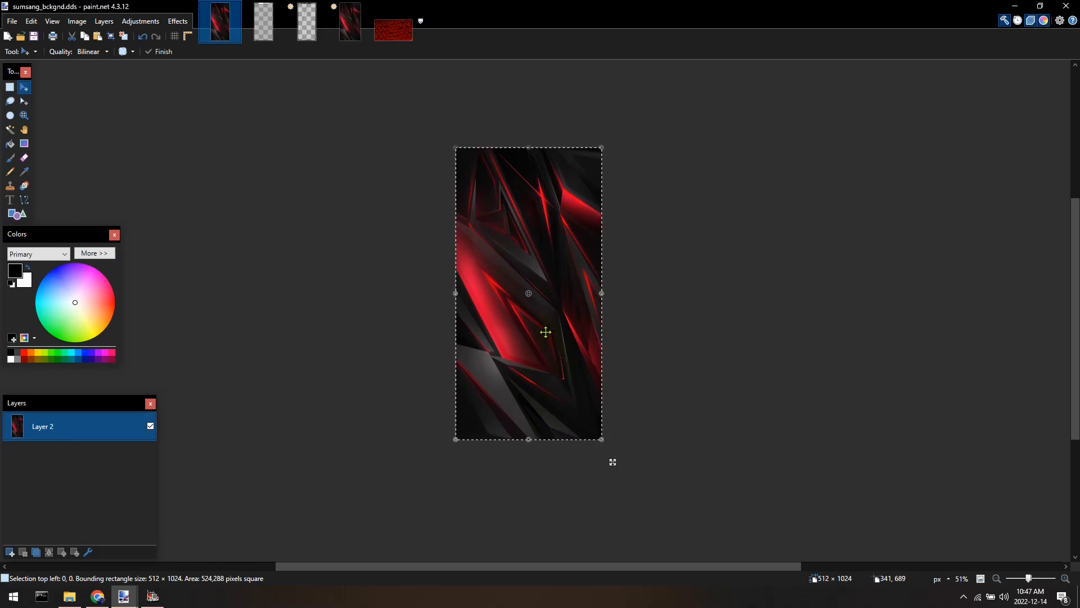
# Switch to the my_hex.png image.
pyautogui.click(408, 36)
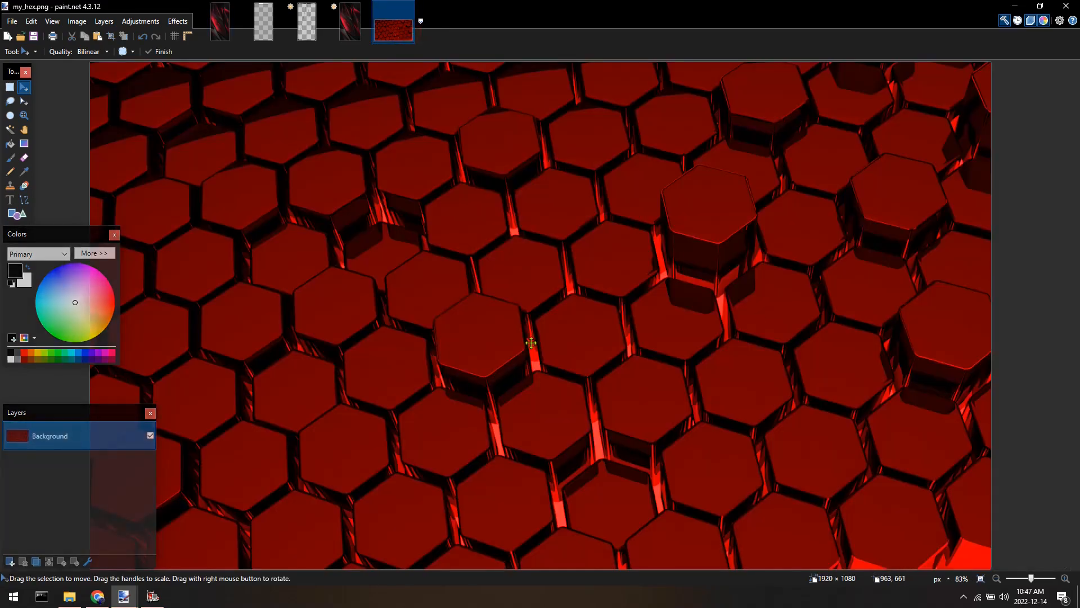
pyautogui.scroll(-3, 532, 344)
pyautogui.scroll(2, 535, 357)
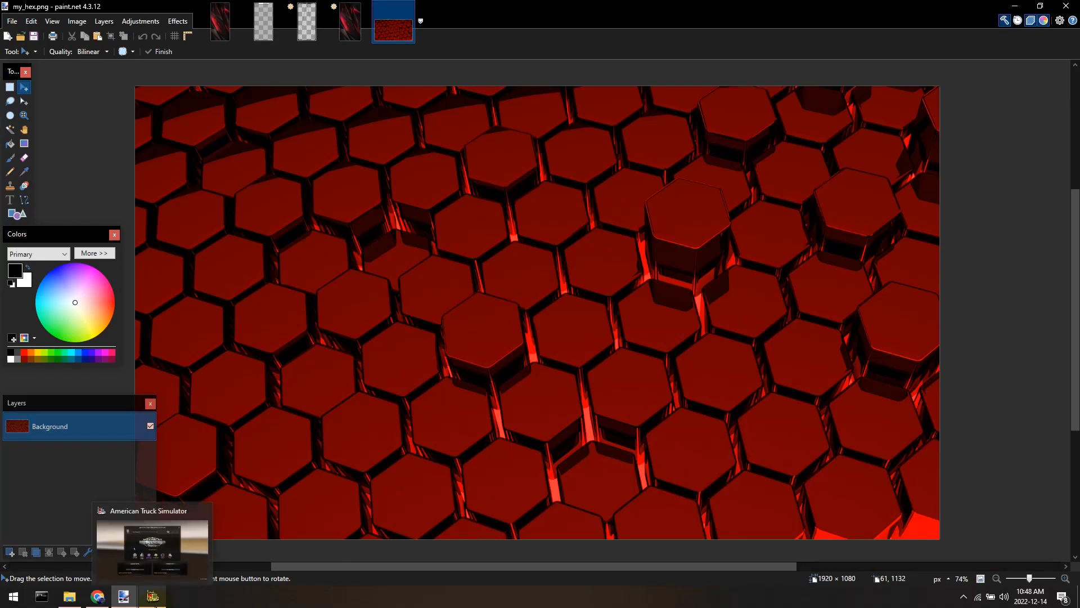
# Switch to American Truck Simulator, continue the game and enter the truck cab to check the phone background.
pyautogui.click(154, 604)
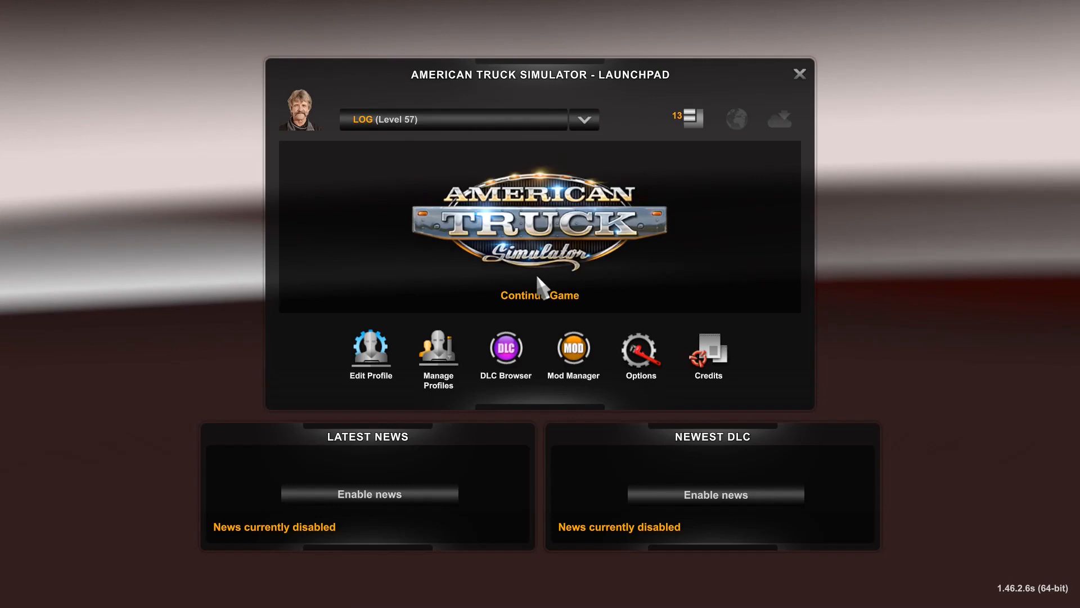
pyautogui.click(538, 278)
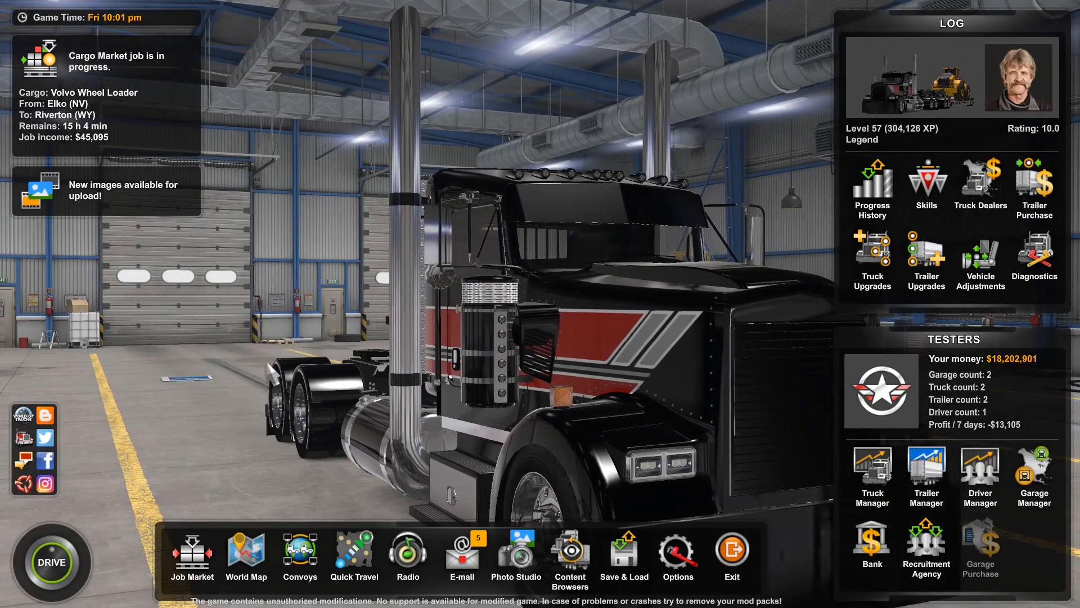
pyautogui.click(56, 557)
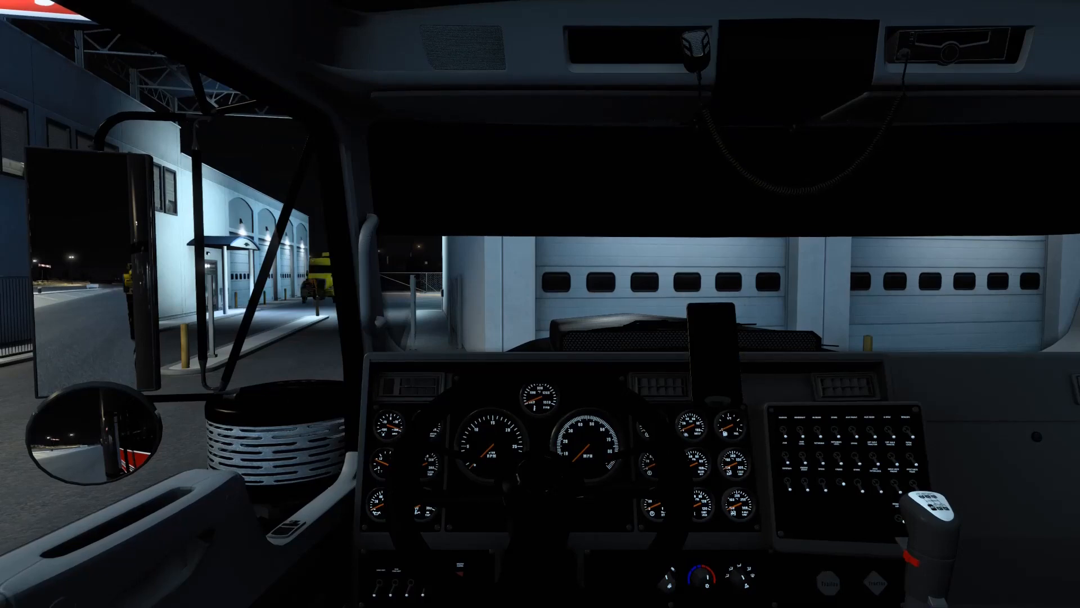
pyautogui.press('XF86AudioLowerVolume')
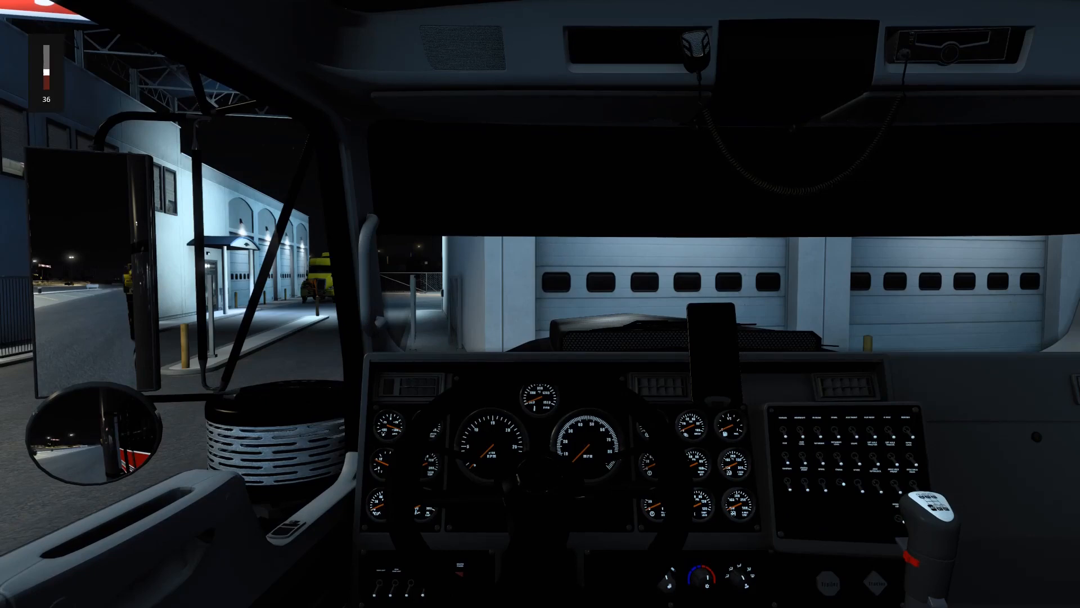
pyautogui.press('XF86AudioLowerVolume')
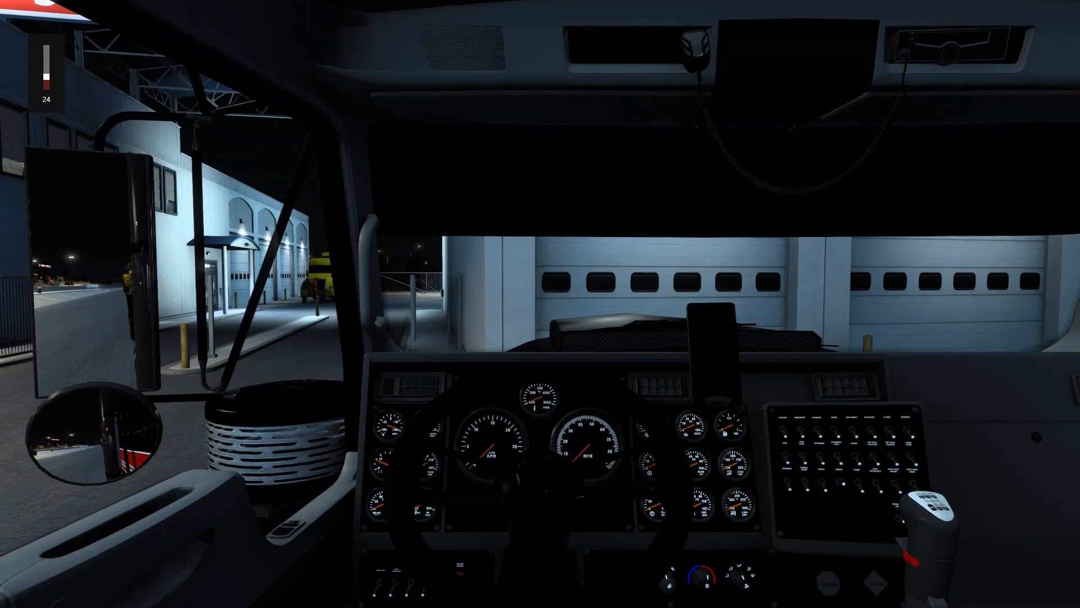
pyautogui.press('e')
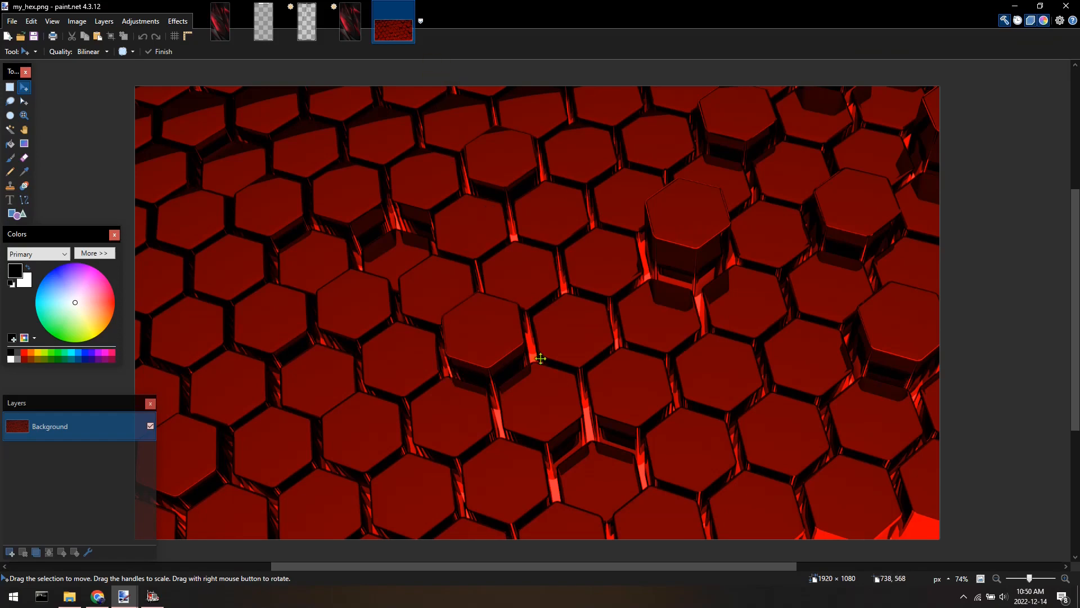
# Rotate my_hex.png 90° clockwise into portrait orientation.
pyautogui.click(77, 21)
pyautogui.click(113, 110)
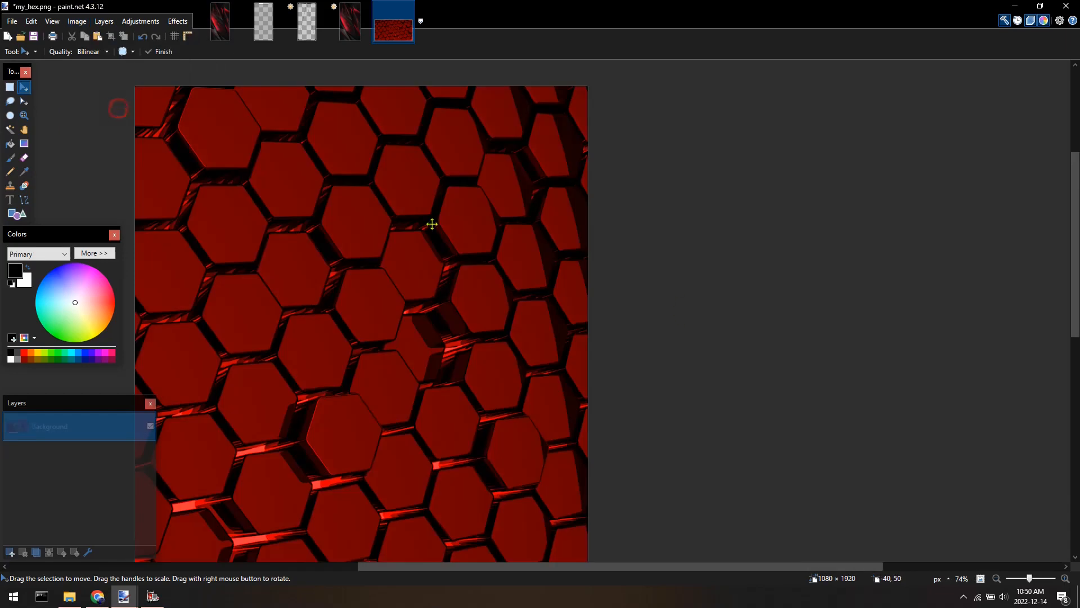
pyautogui.scroll(-3, 486, 315)
pyautogui.moveTo(485, 315); pyautogui.dragTo(605, 225)
pyautogui.scroll(-4, 606, 282)
pyautogui.moveTo(584, 316); pyautogui.dragTo(581, 312)
# Raise my_hex.png's brightness to about 30 and contrast to about 20 with Brightness / Contrast.
pyautogui.click(141, 21)
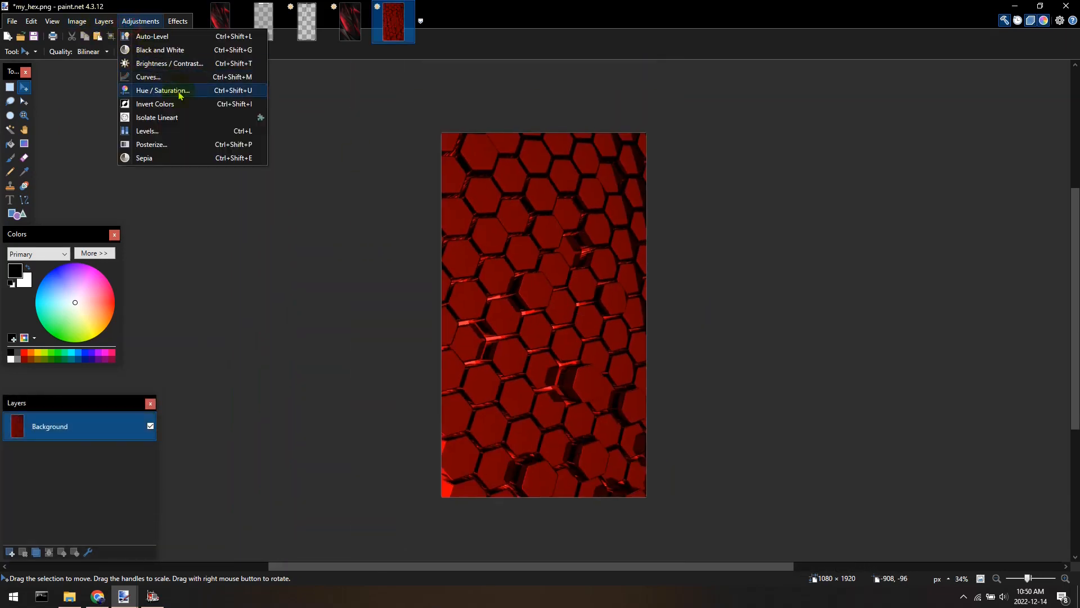
pyautogui.click(180, 66)
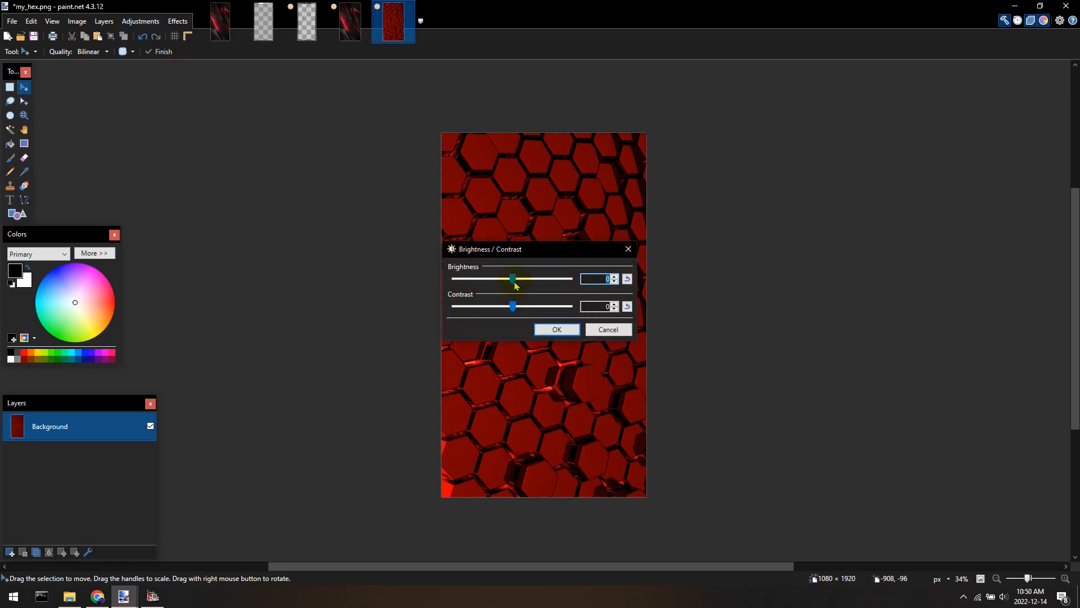
pyautogui.moveTo(516, 286); pyautogui.dragTo(526, 308)
pyautogui.moveTo(528, 279); pyautogui.dragTo(535, 280)
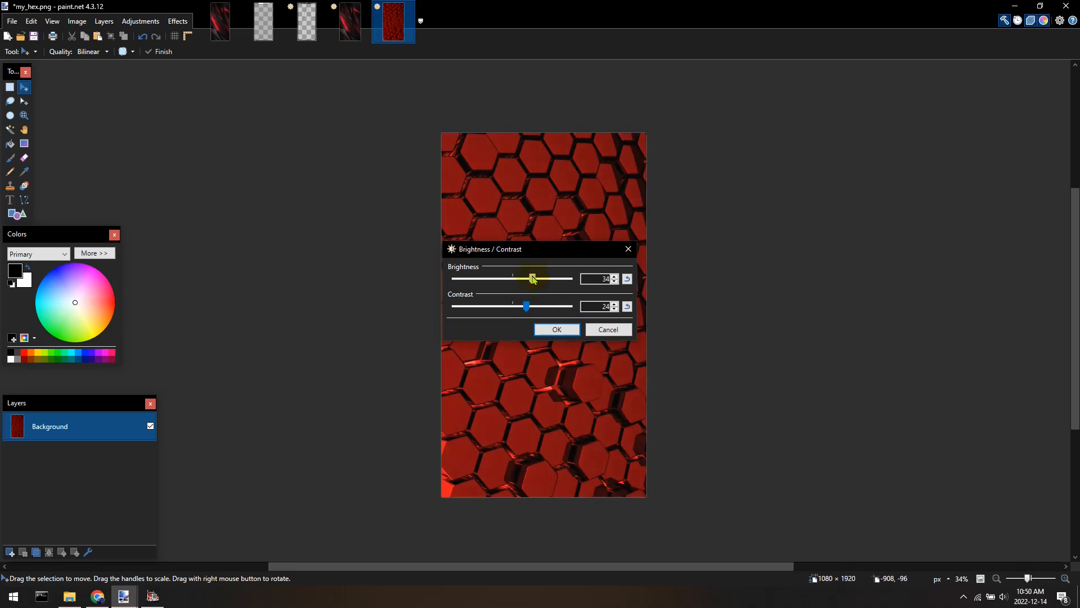
pyautogui.click(556, 330)
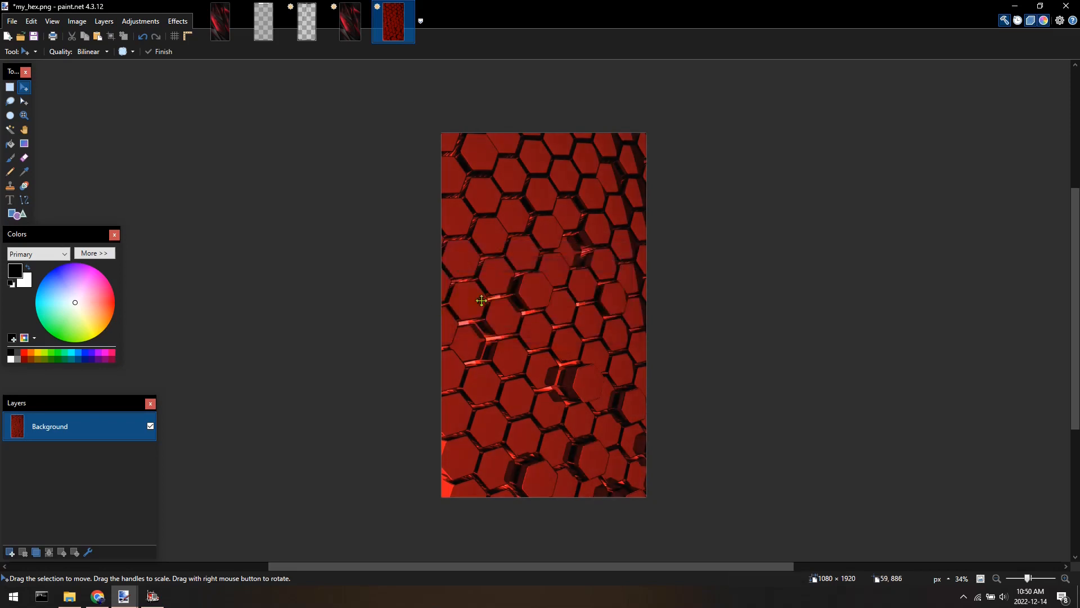
# Resize my_hex.png to a height of 1024 pixels with aspect ratio kept, then undo the resize.
pyautogui.scroll(-1, 519, 321)
pyautogui.scroll(3, 519, 325)
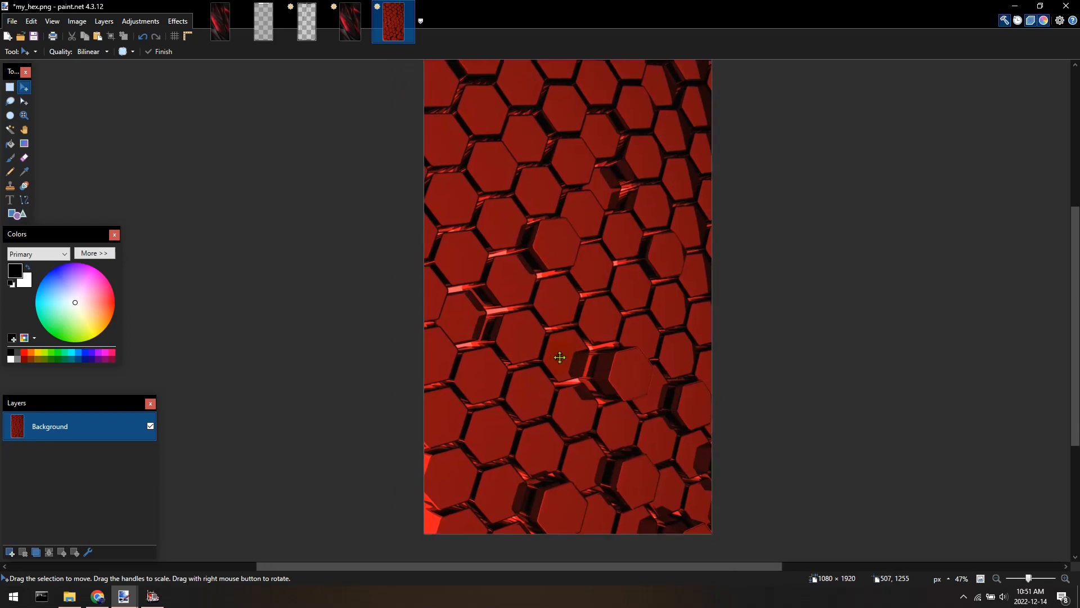
pyautogui.scroll(-1, 560, 358)
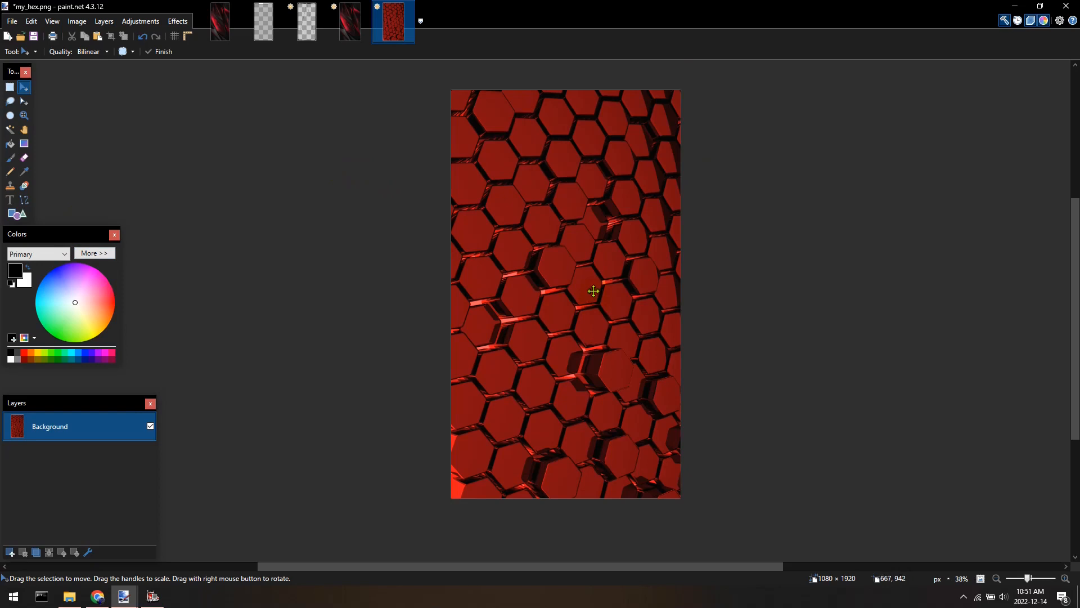
pyautogui.moveTo(600, 288); pyautogui.dragTo(563, 303)
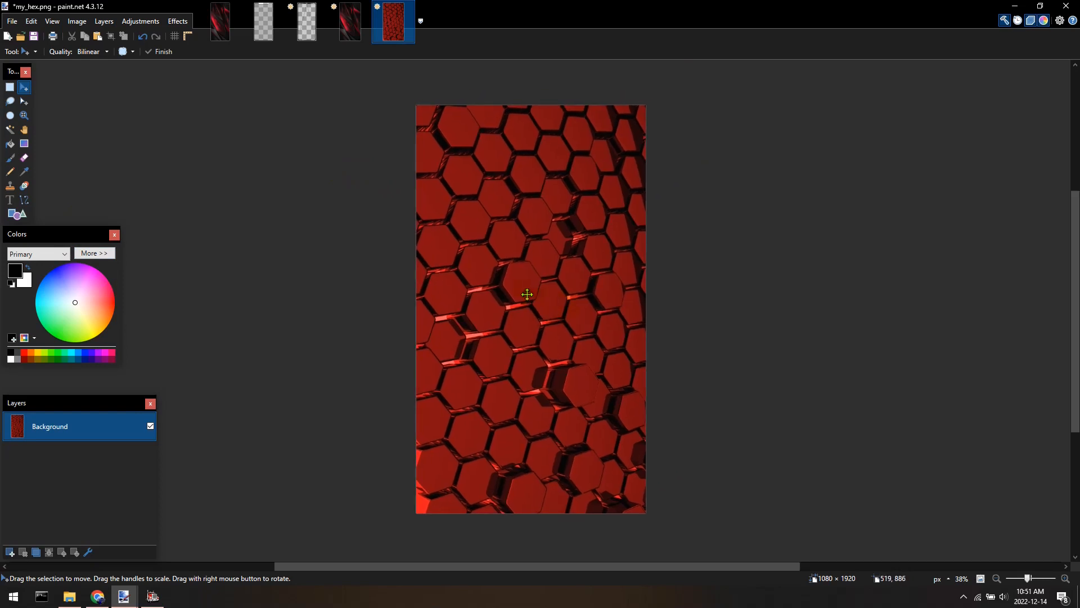
pyautogui.click(75, 22)
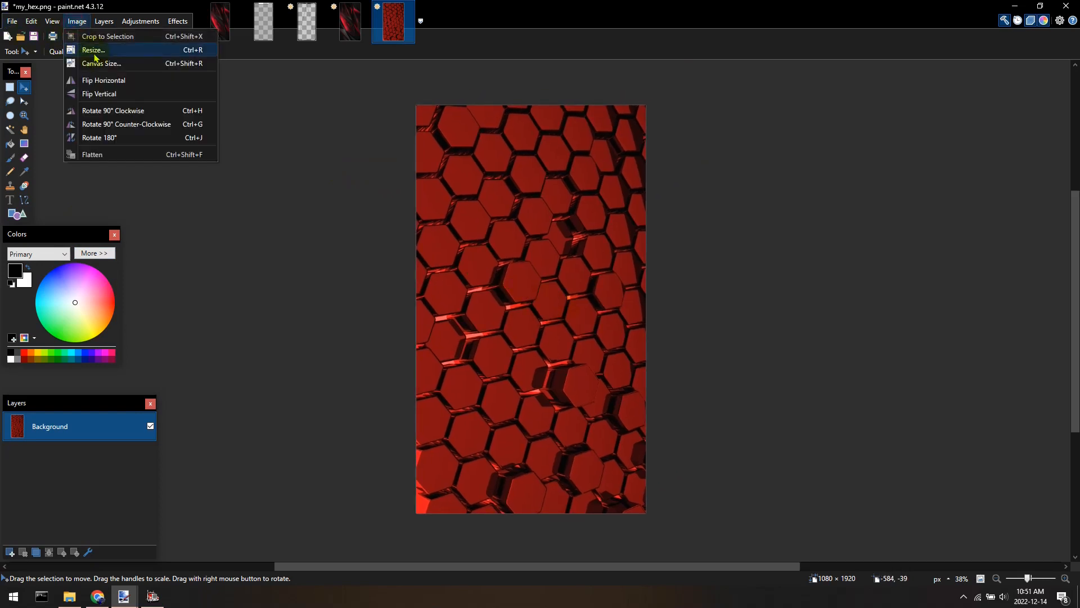
pyautogui.click(89, 50)
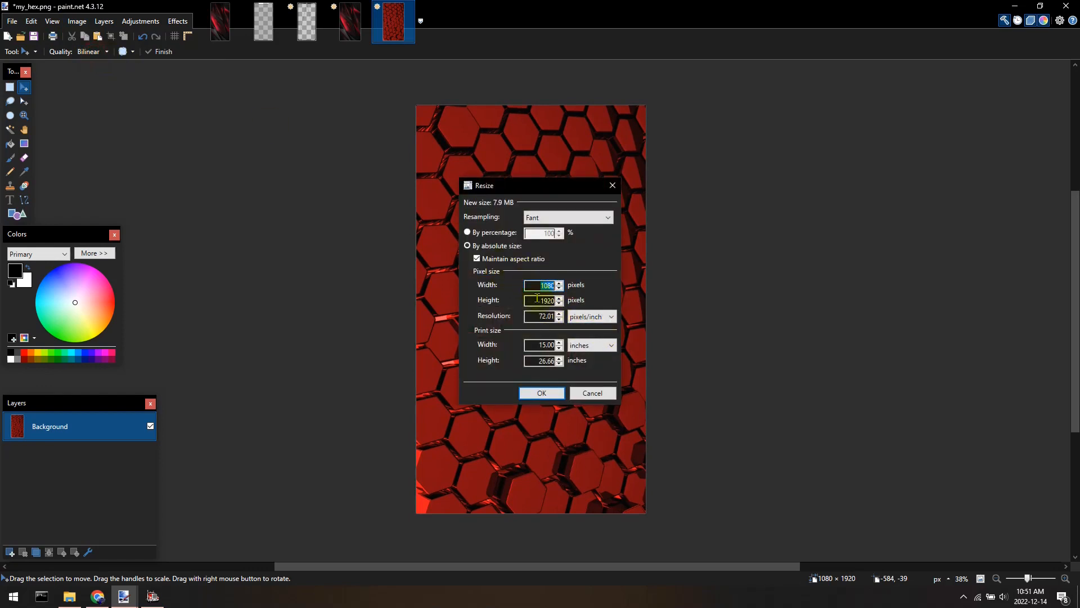
pyautogui.doubleClick(533, 304)
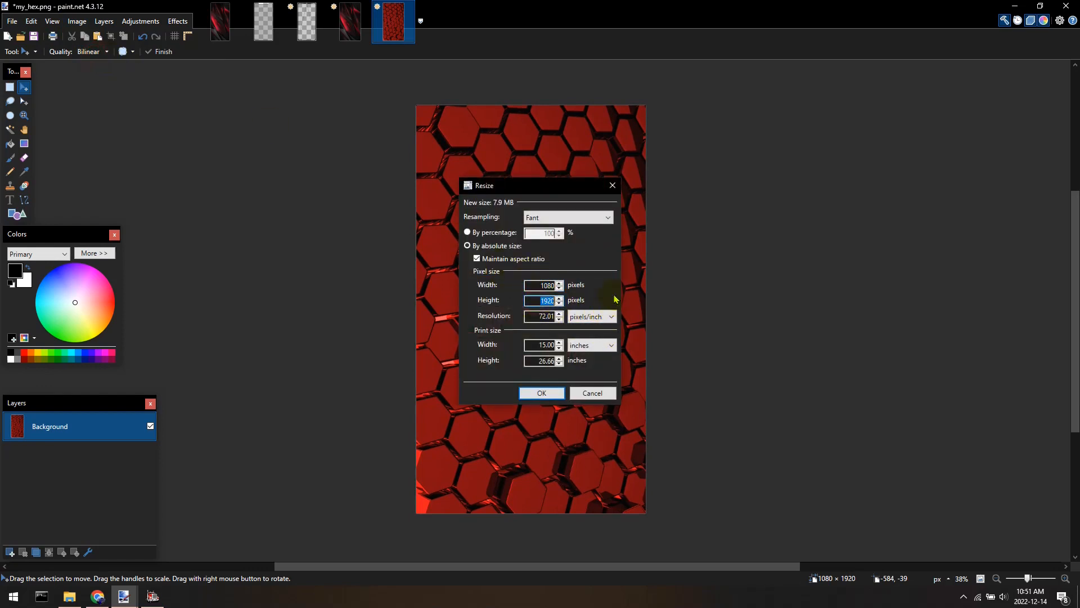
pyautogui.write('1024')
pyautogui.press('Return')
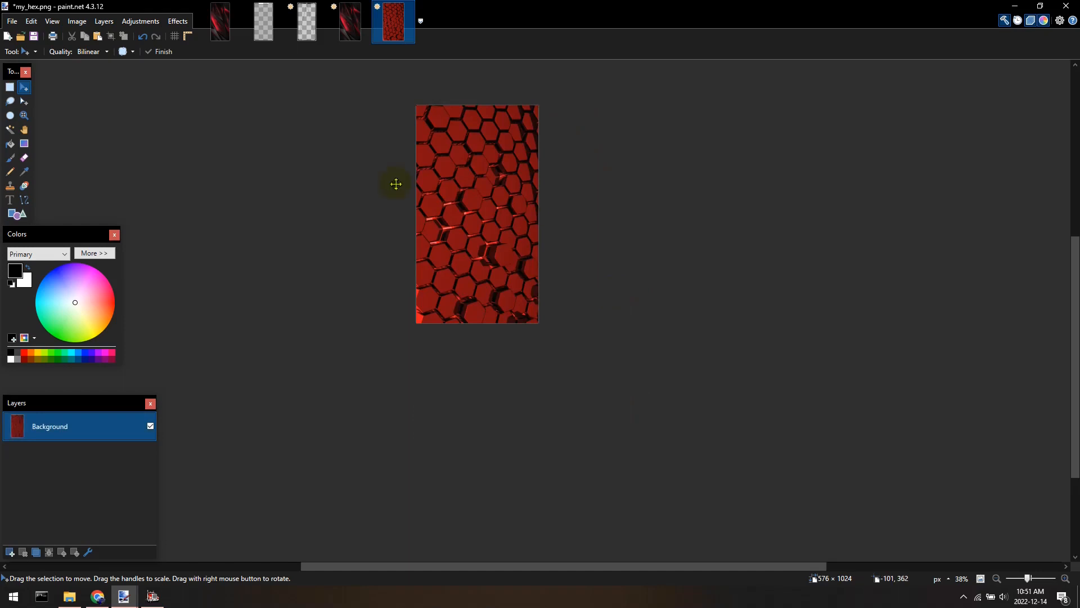
pyautogui.scroll(2, 498, 323)
pyautogui.hotkey('ctrl', 'z')
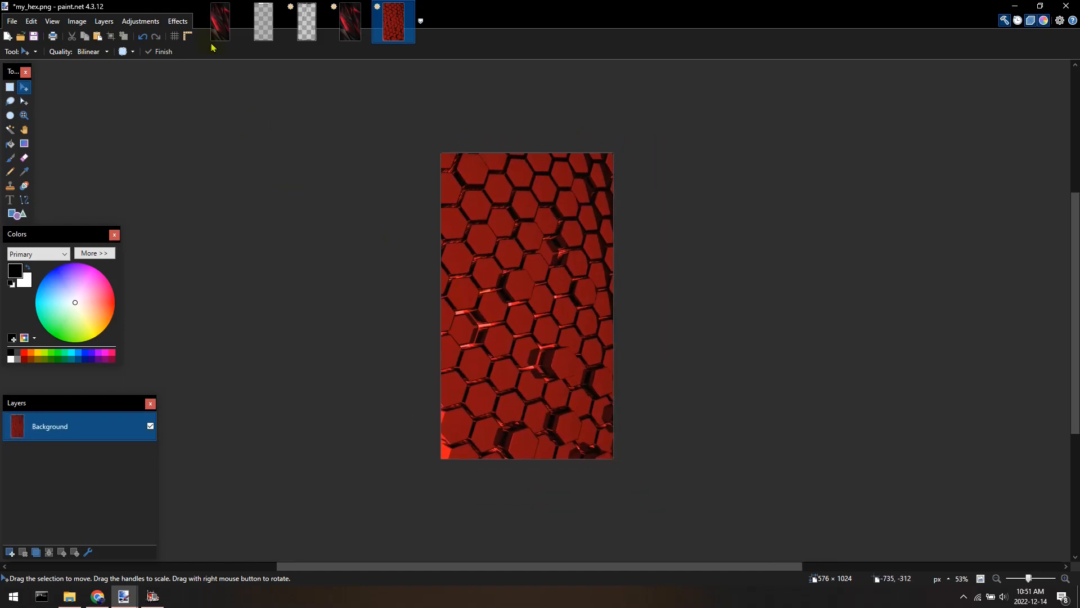
# Resize my_hex.png to 512 × 1024 pixels with aspect ratio unlocked.
pyautogui.click(78, 22)
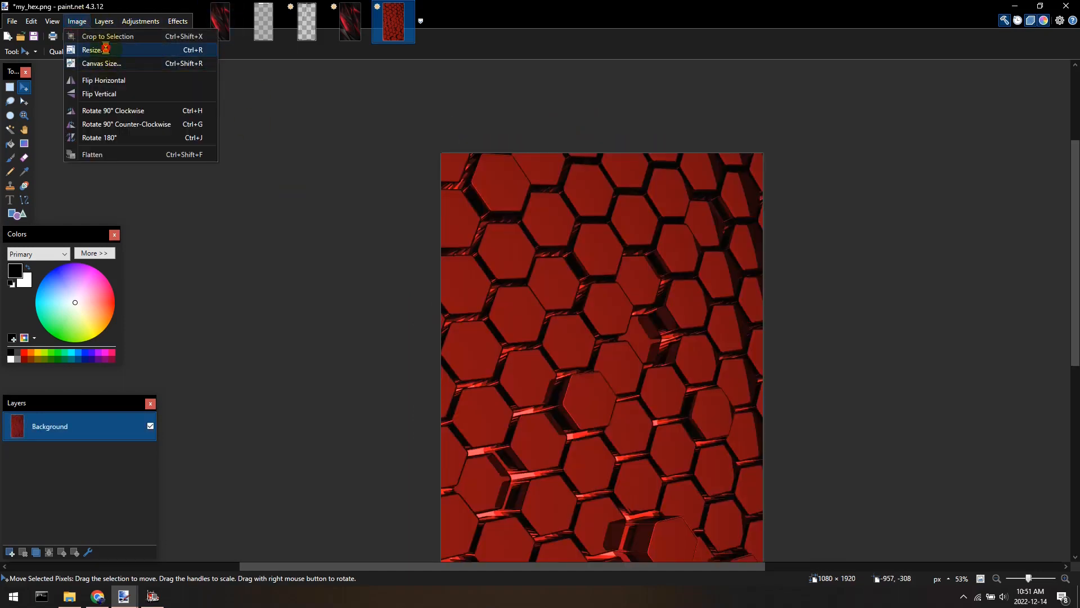
pyautogui.click(107, 51)
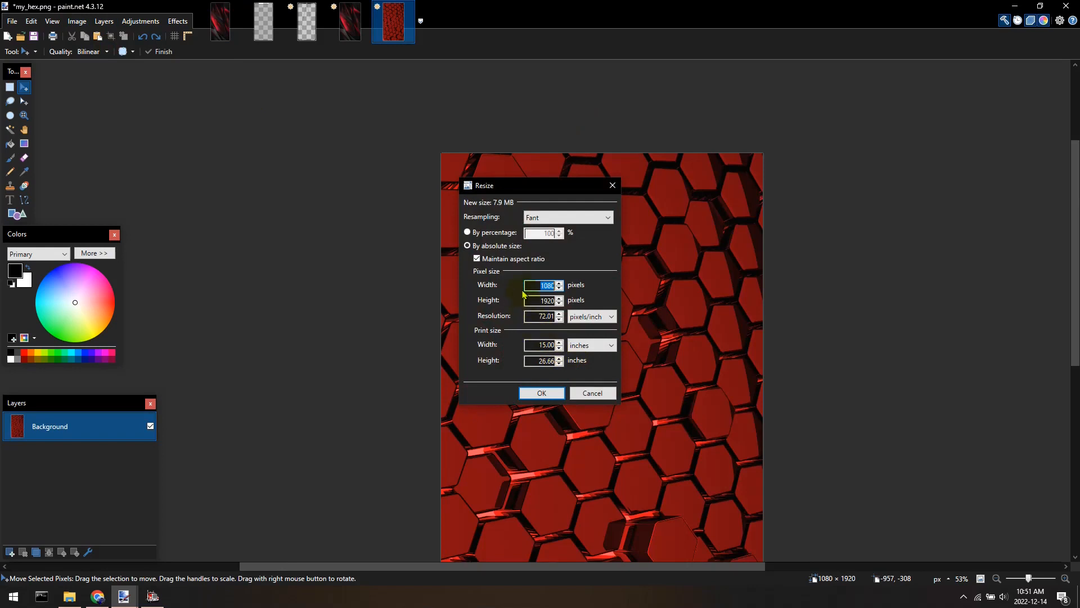
pyautogui.click(529, 258)
pyautogui.doubleClick(546, 285)
pyautogui.write('512')
pyautogui.press('Tab')
pyautogui.write('1024')
pyautogui.press('Return')
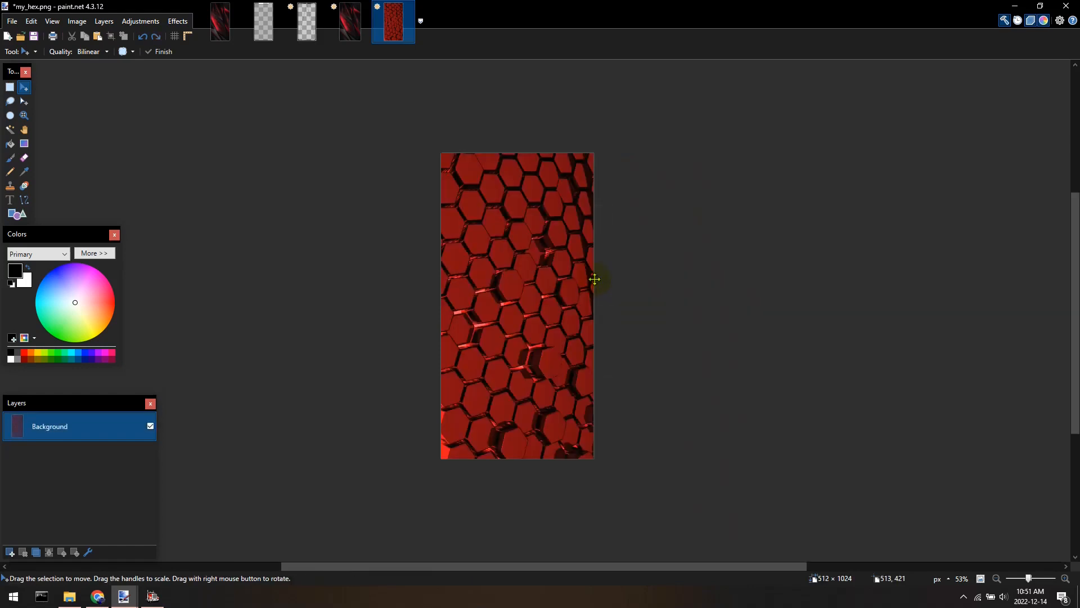
# Copy the whole resized my_hex.png and paste it into a new layer of sumsang_bckgnd.dds.
pyautogui.scroll(3, 591, 394)
pyautogui.scroll(-2, 591, 382)
pyautogui.hotkey('ctrl', 'a')
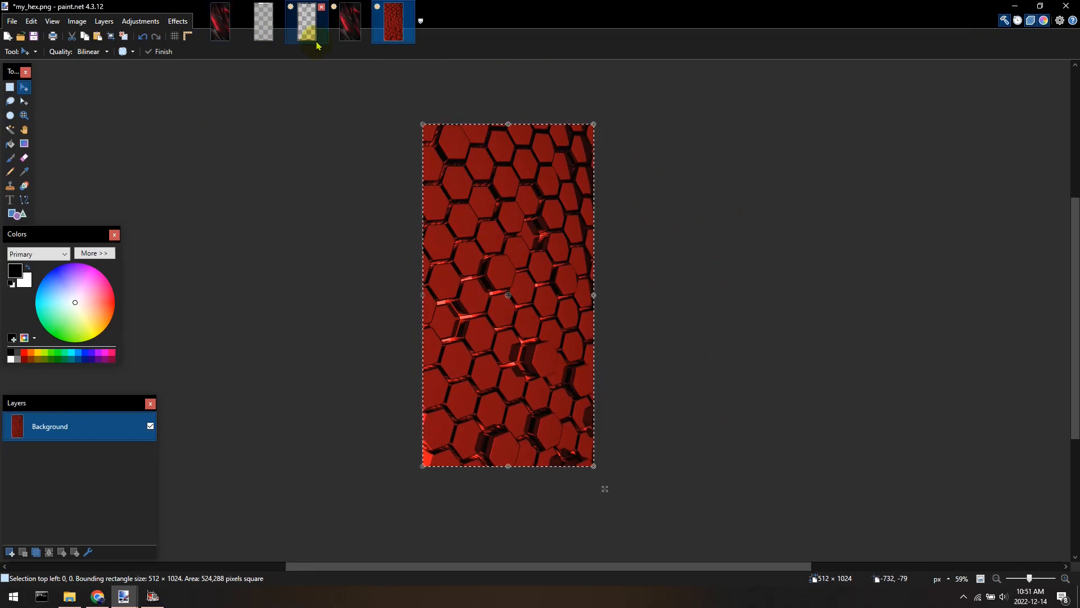
pyautogui.click(220, 22)
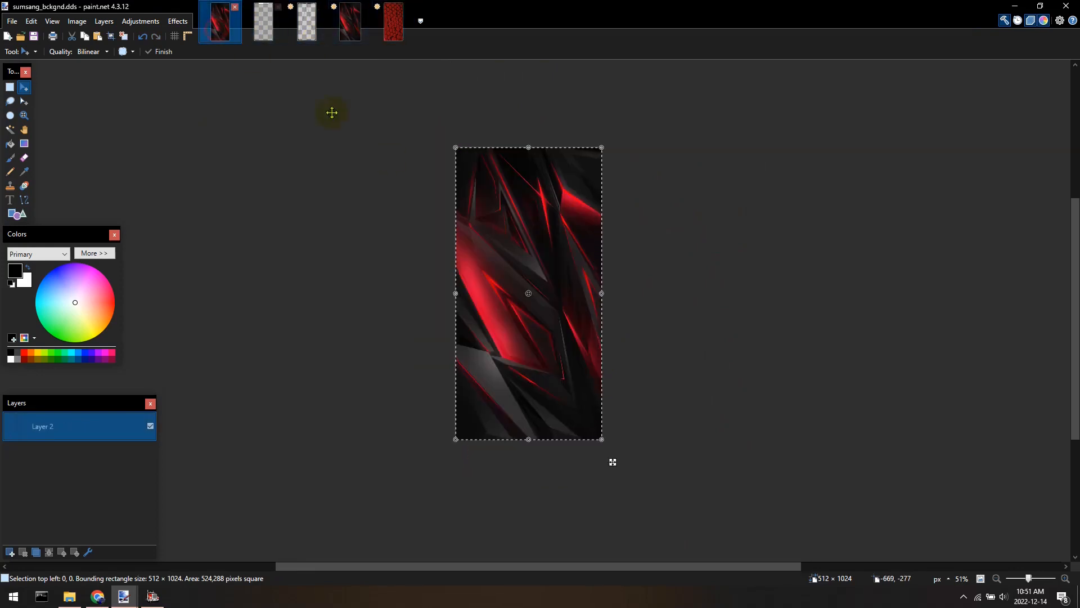
pyautogui.hotkey('ctrl', 'shift', 'v')
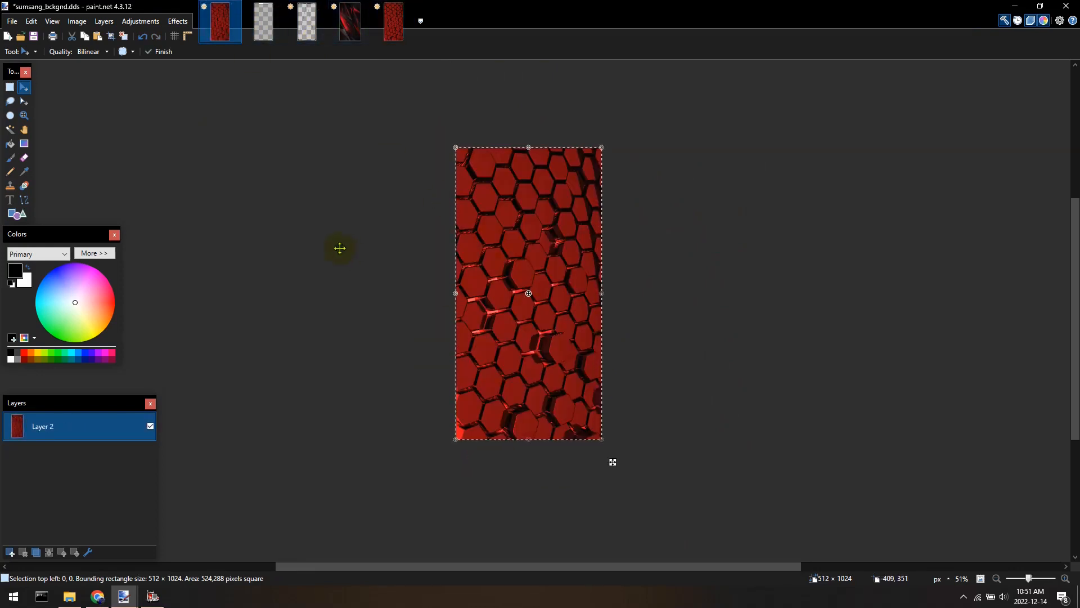
# Save sumsang_bckgnd.dds.
pyautogui.hotkey('ctrl', 's')
pyautogui.scroll(5, 585, 307)
pyautogui.scroll(-4, 584, 308)
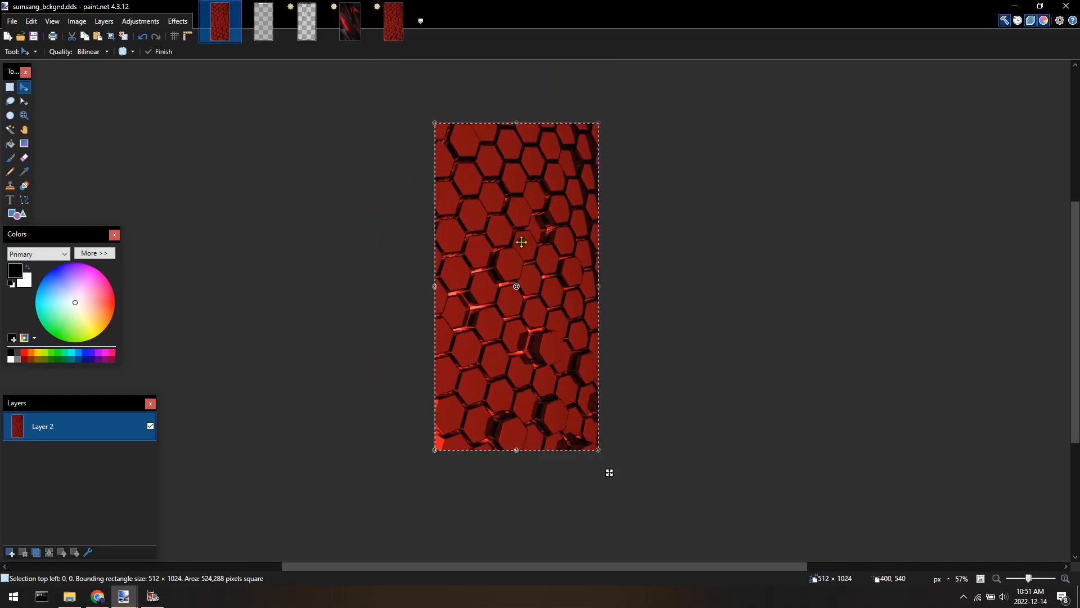
pyautogui.moveTo(520, 242); pyautogui.dragTo(535, 263)
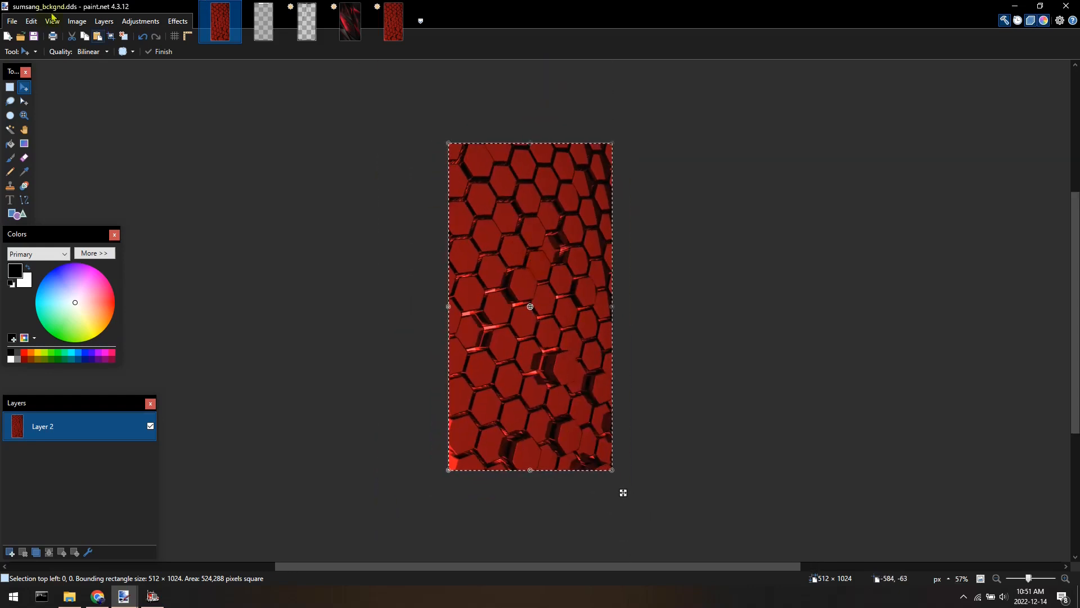
# Add a new layer and set its blend mode to Multiply in Layer Properties.
pyautogui.click(10, 552)
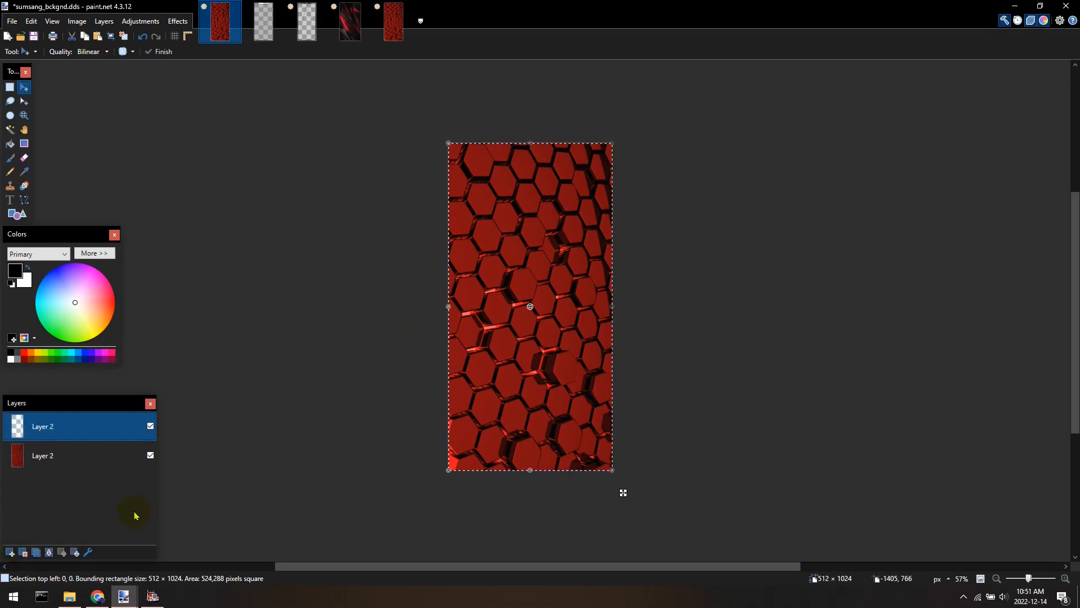
pyautogui.click(89, 554)
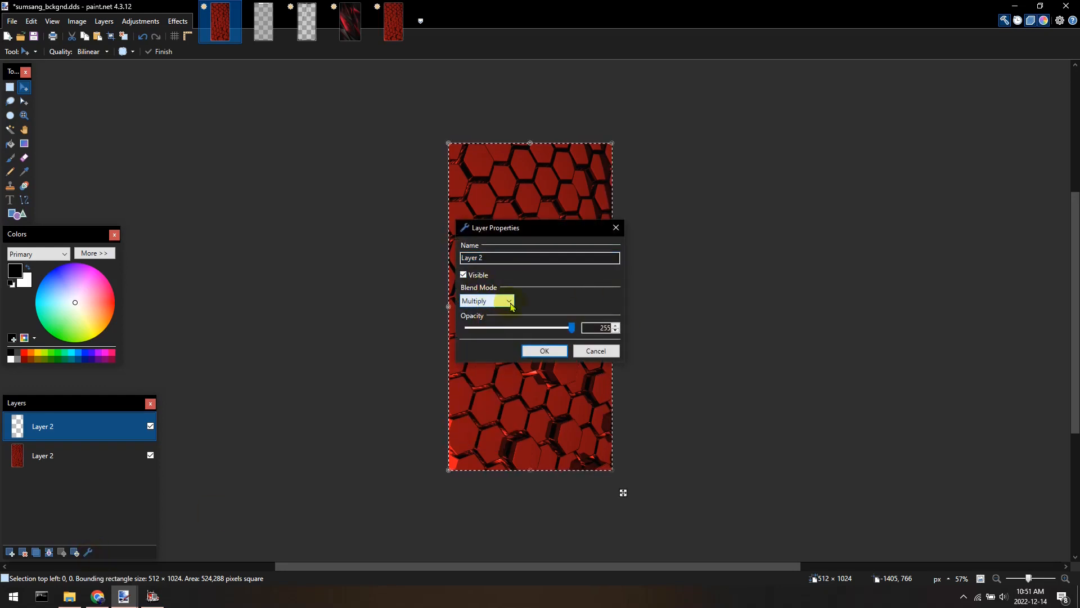
pyautogui.click(545, 351)
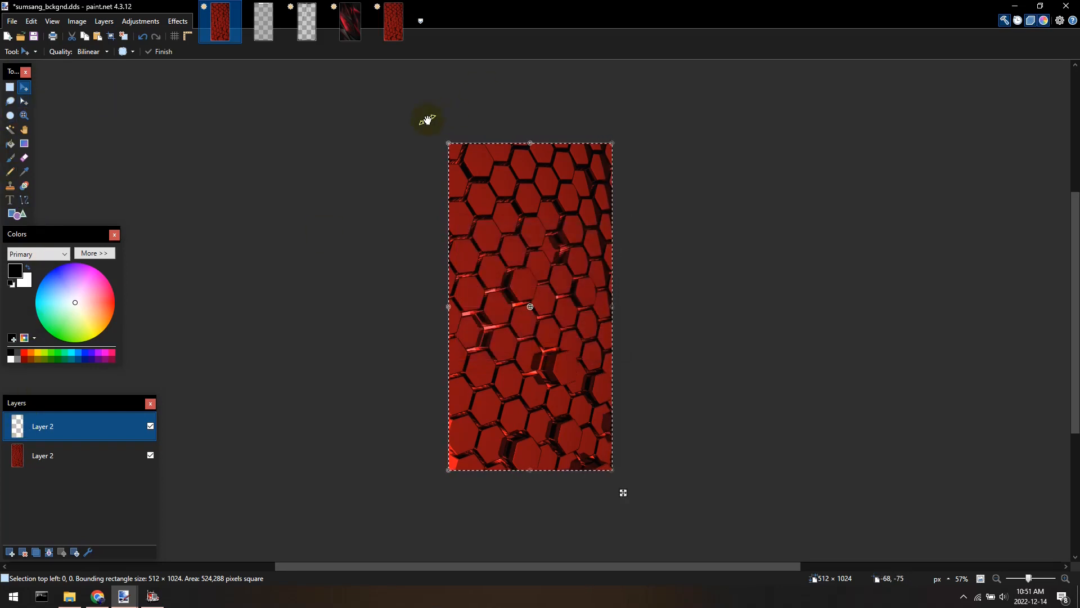
# Select a rectangle about 346 × 737 pixels over the image's upper-left area.
pyautogui.press('s')
pyautogui.moveTo(435, 122); pyautogui.dragTo(510, 193)
pyautogui.moveTo(510, 241); pyautogui.dragTo(559, 379)
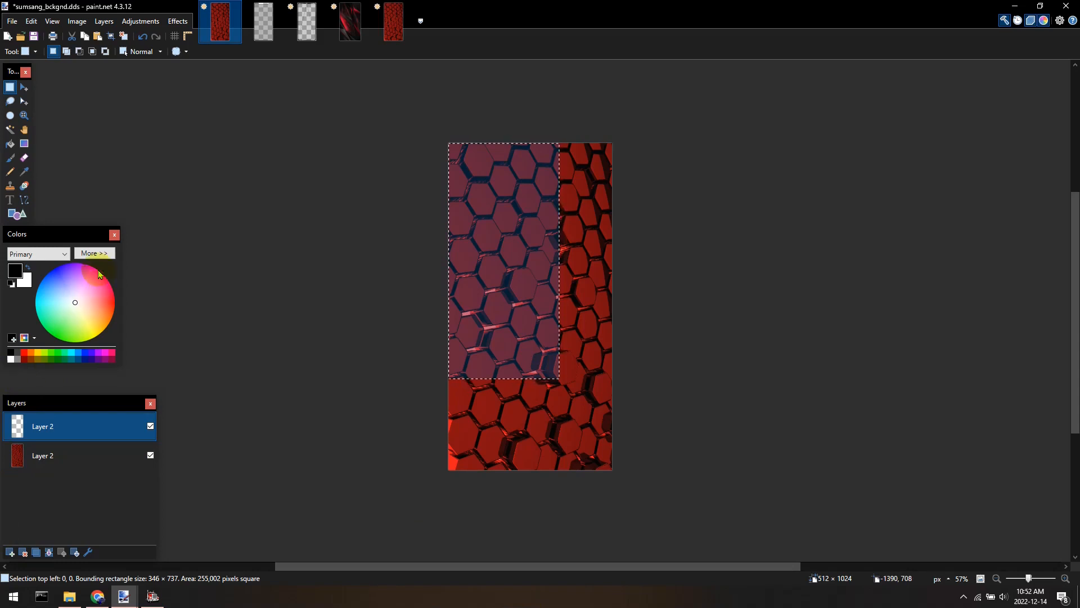
# Fill the rectangular selection on the new layer with grey C0C0C0 using the Paint Bucket.
pyautogui.click(94, 253)
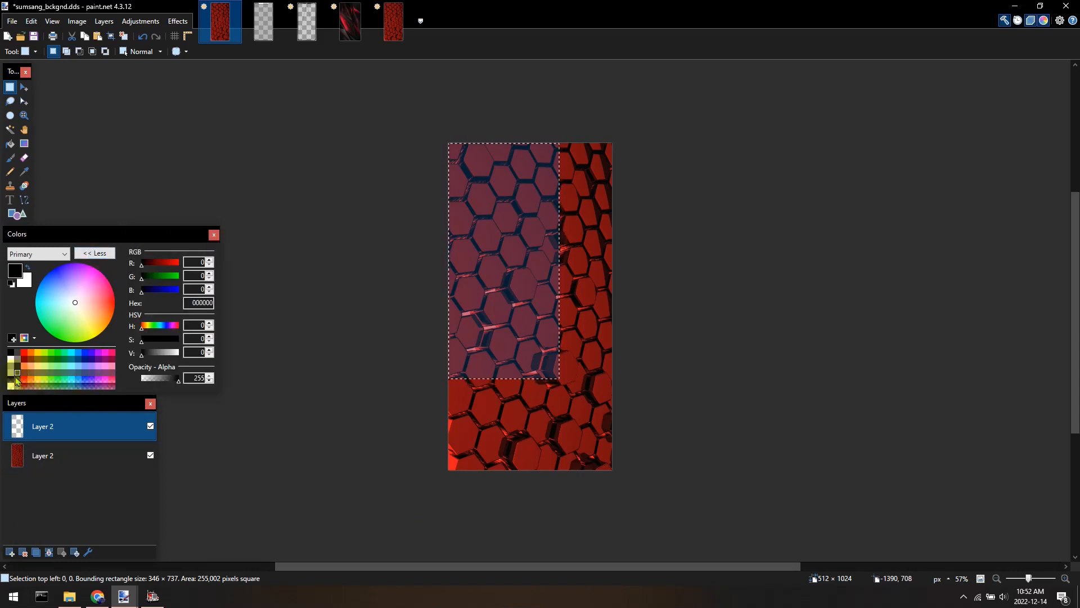
pyautogui.click(11, 373)
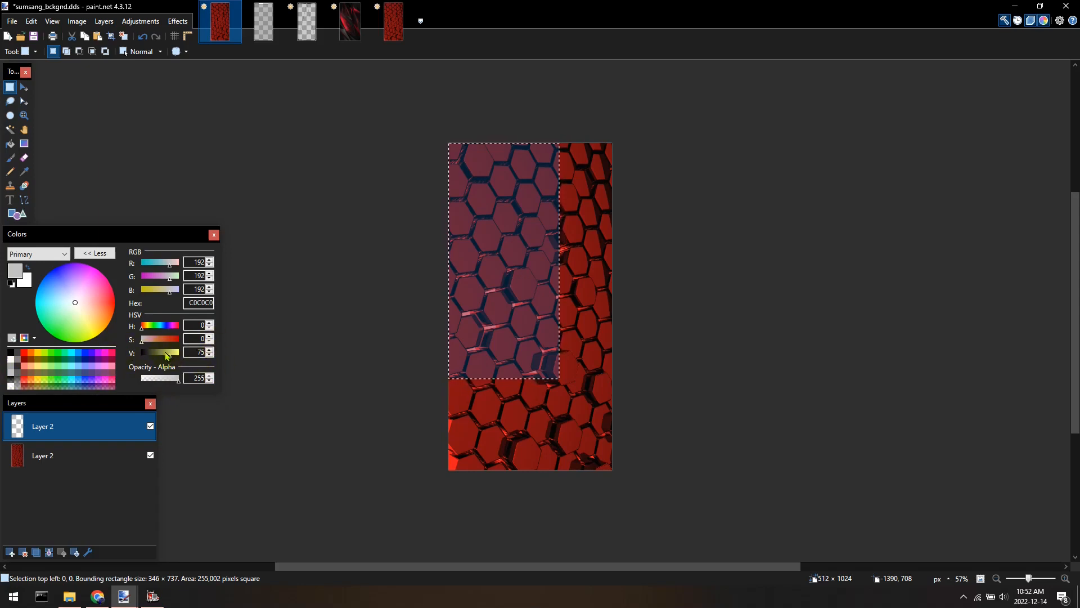
pyautogui.press('f')
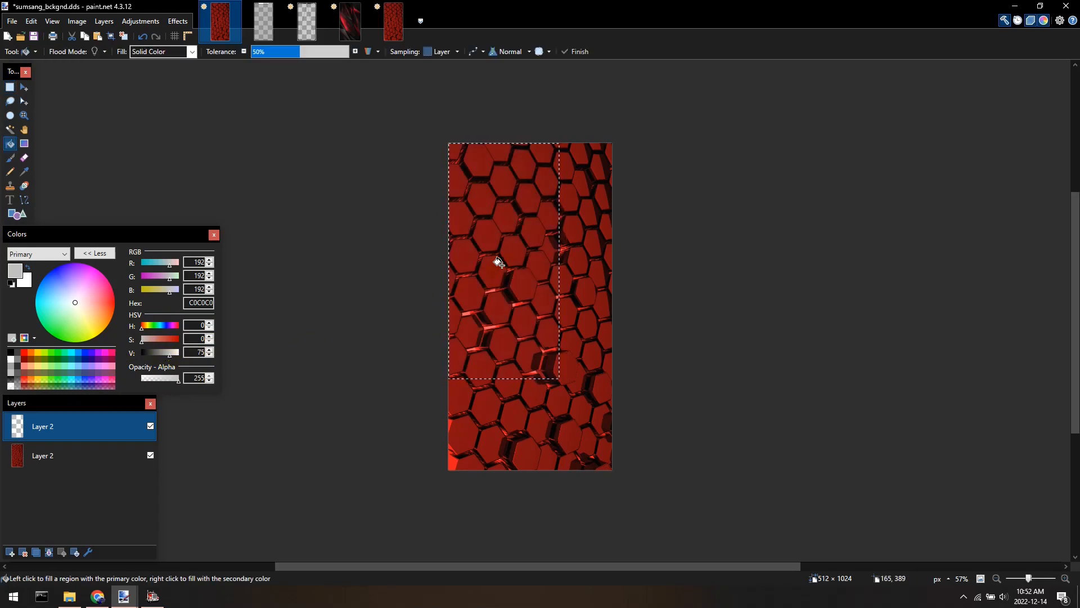
pyautogui.click(502, 265)
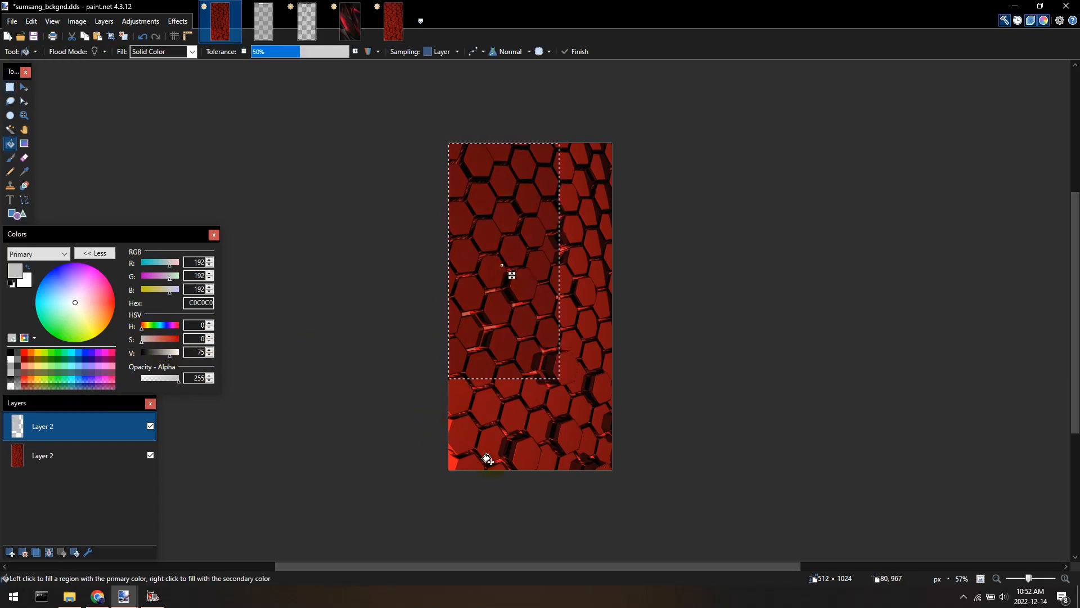
# Select all, flatten the image and save sumsang_bckgnd.dds.
pyautogui.scroll(1, 498, 464)
pyautogui.hotkey('ctrl', 'a')
pyautogui.scroll(-3, 548, 369)
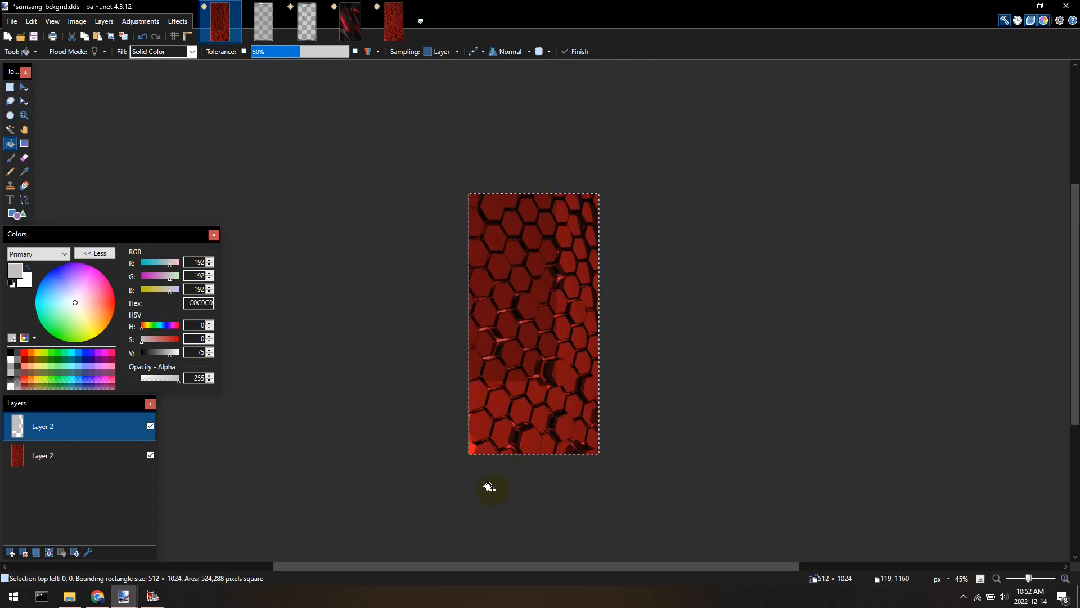
pyautogui.scroll(4, 490, 487)
pyautogui.scroll(-2, 502, 459)
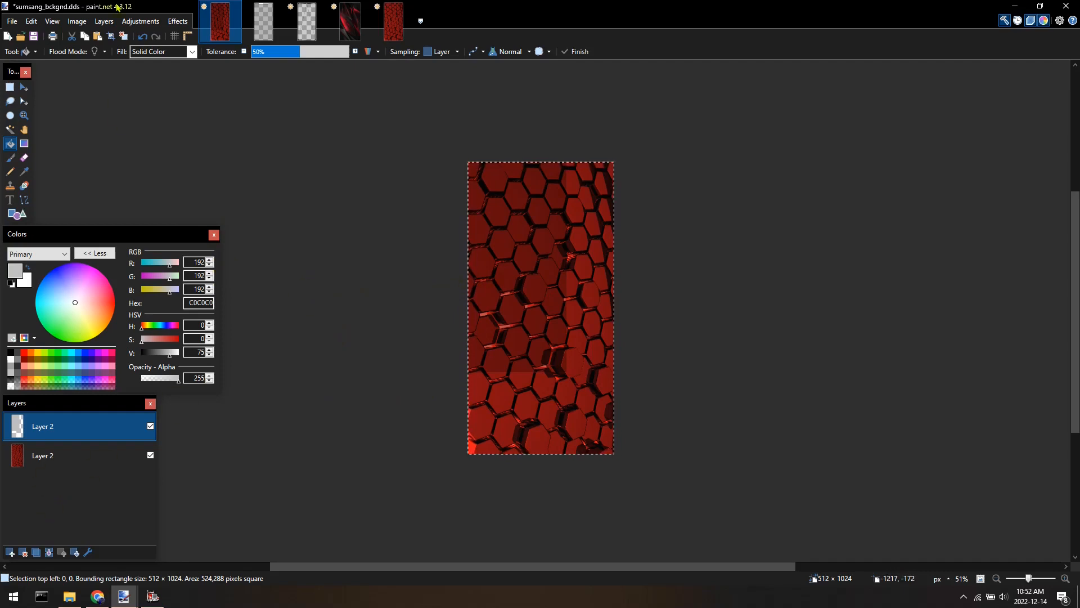
pyautogui.click(77, 20)
pyautogui.click(92, 155)
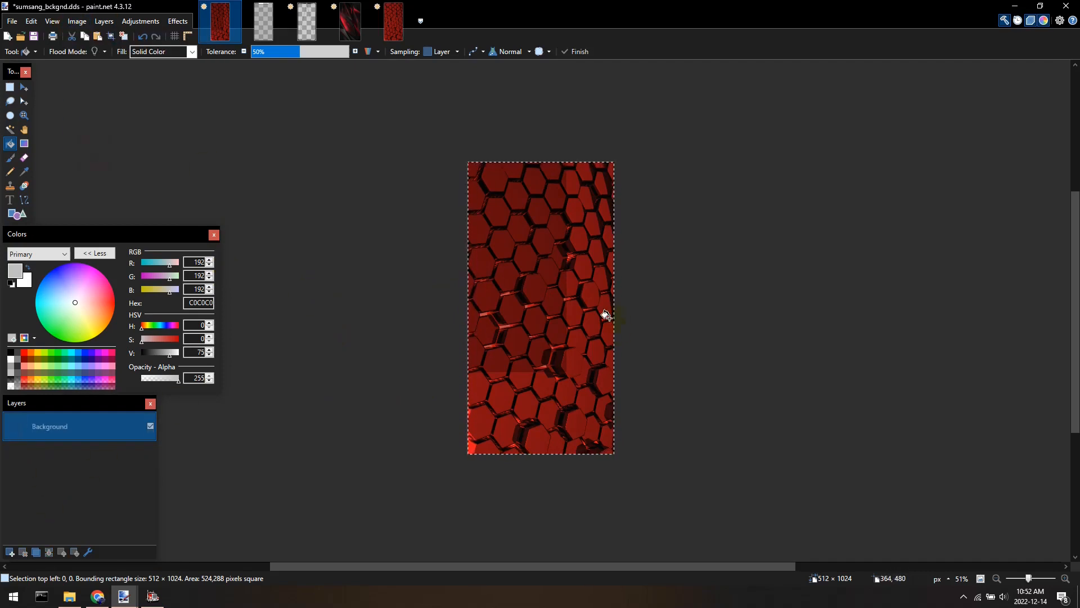
pyautogui.hotkey('ctrl', 's')
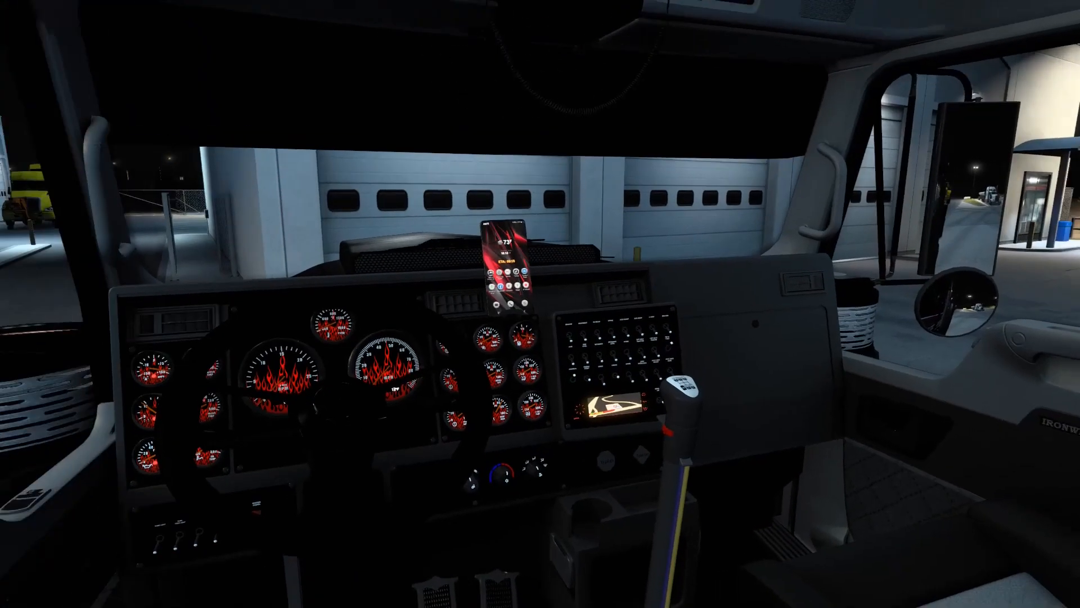
# Open the game's console and run the command game to reload.
pyautogui.press('`')
pyautogui.write('exit')
pyautogui.press('BackSpace')
pyautogui.press('BackSpace')
pyautogui.press('BackSpace')
pyautogui.press('BackSpace')
pyautogui.write('game')
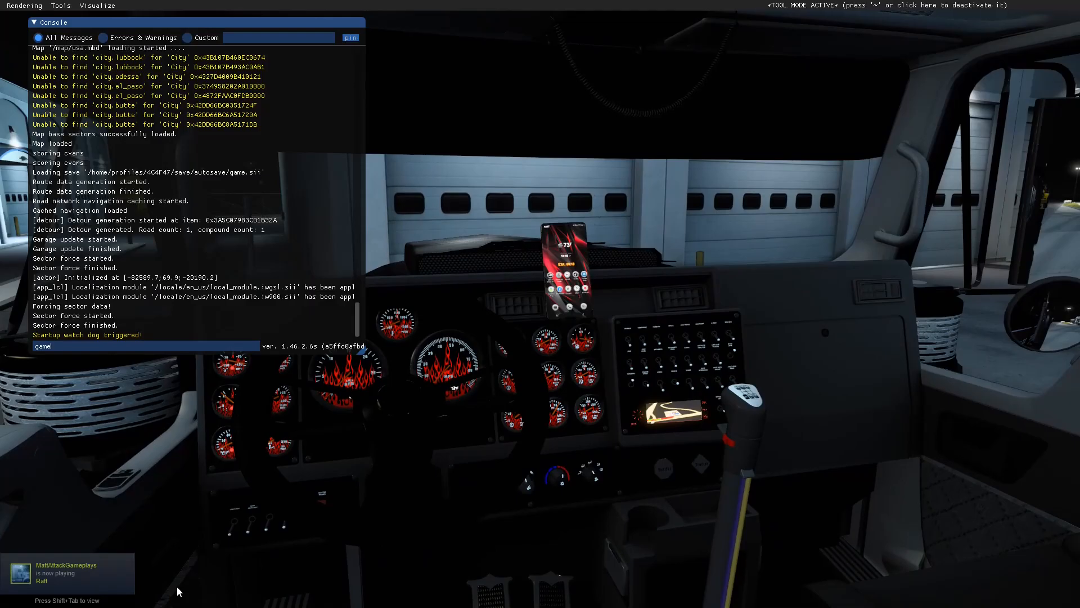
pyautogui.press('Return')
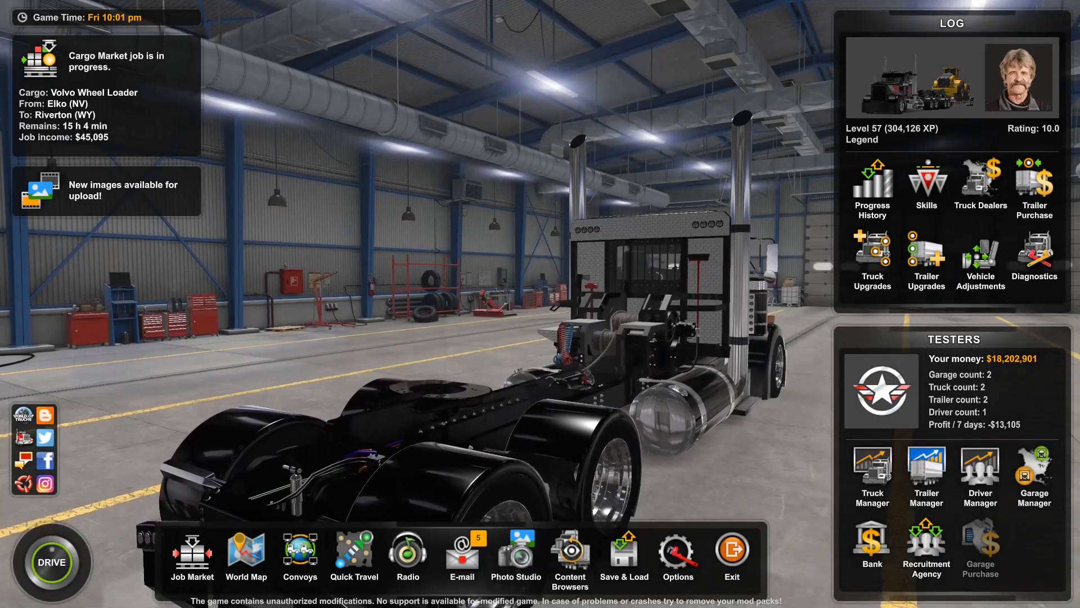
# Drive into the truck cab and zoom in on the phone to check its new background.
pyautogui.click(50, 557)
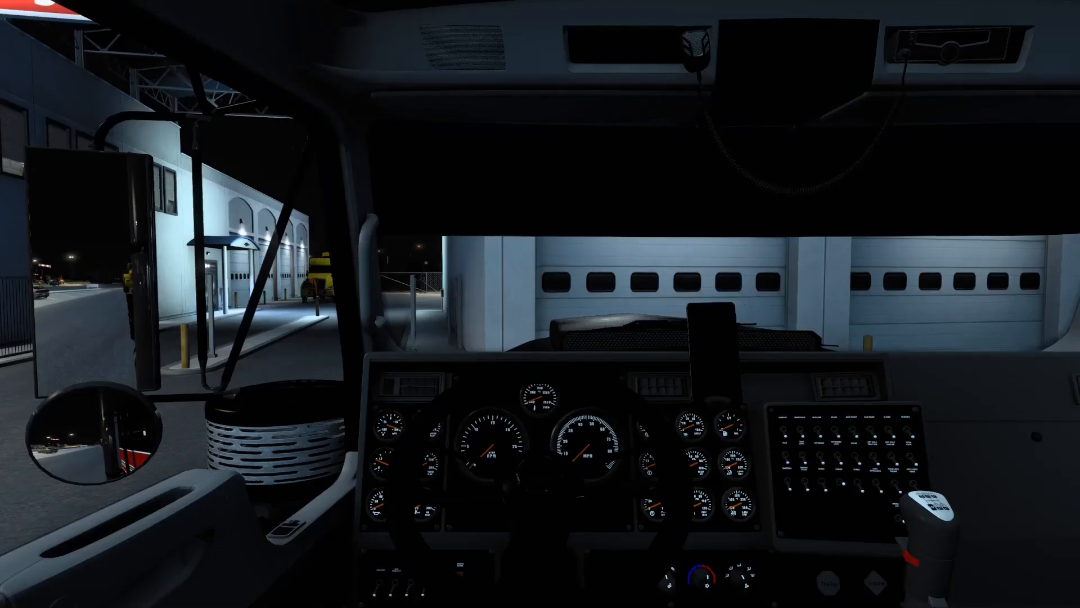
pyautogui.press('e')
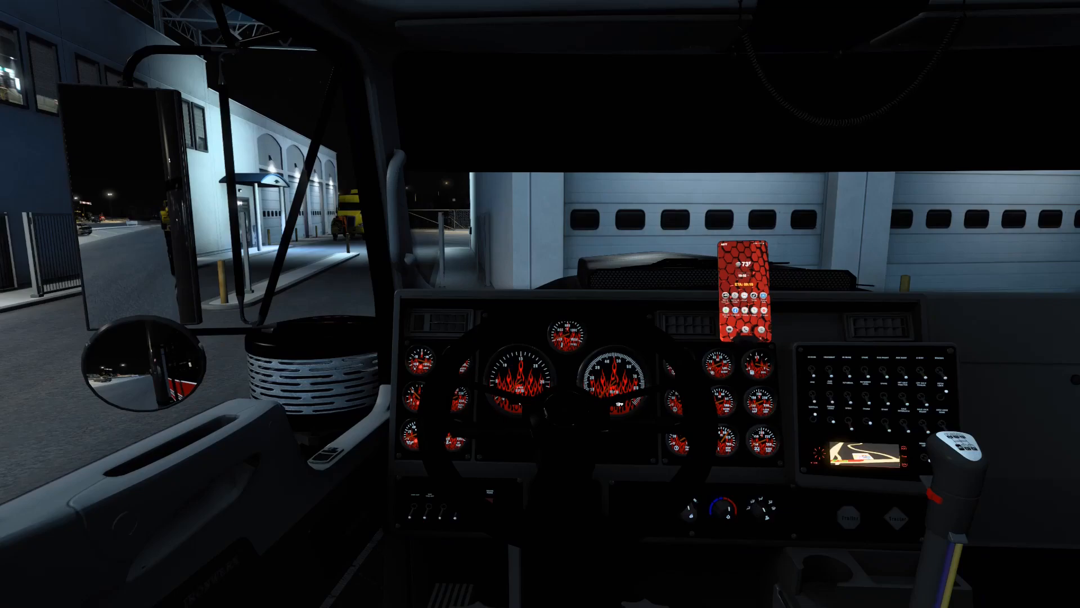
pyautogui.press('z')
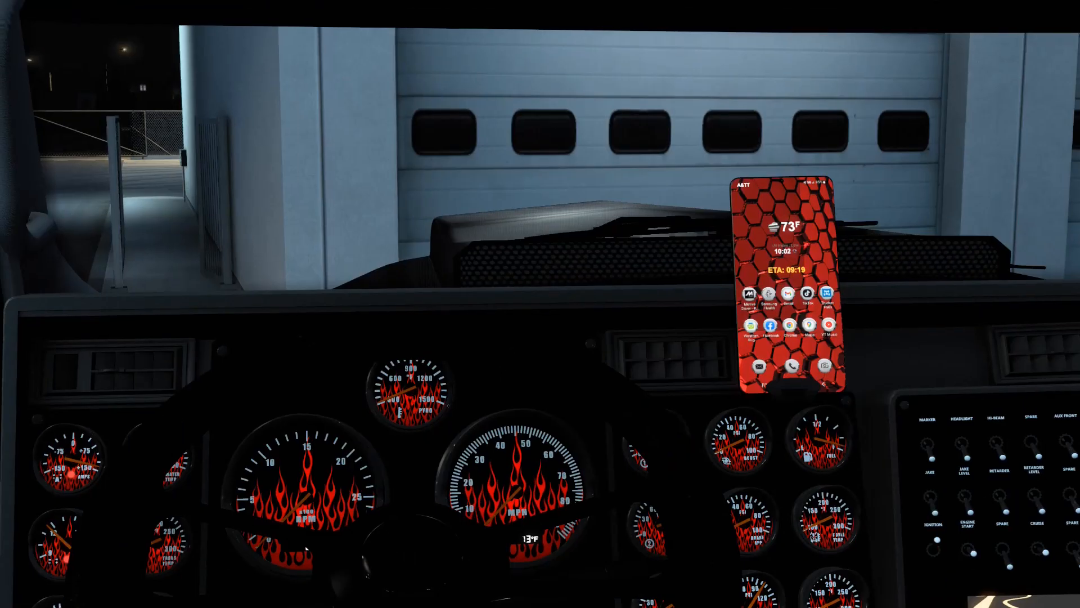
pyautogui.press('z')
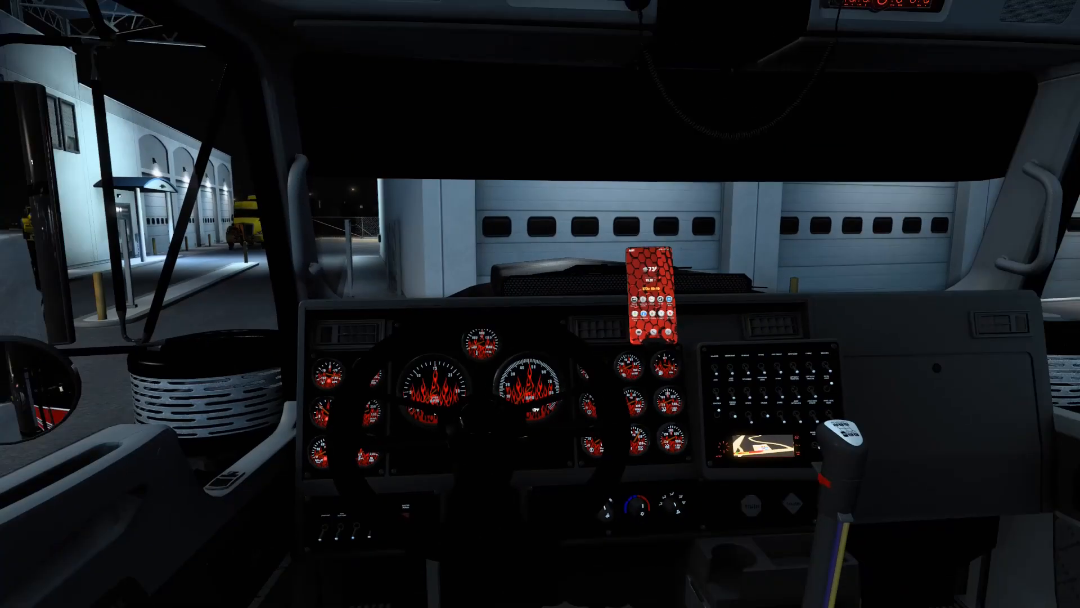
# Open the truck configurator's interior accessories and preview other phones on the dash mount.
pyautogui.press('Return')
pyautogui.click(447, 301)
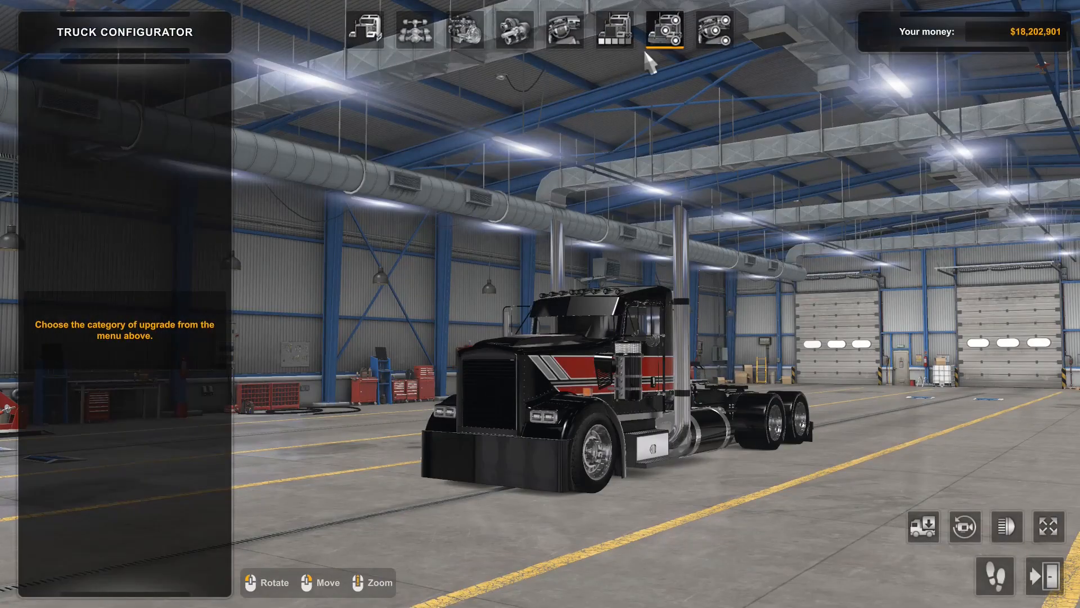
pyautogui.click(665, 54)
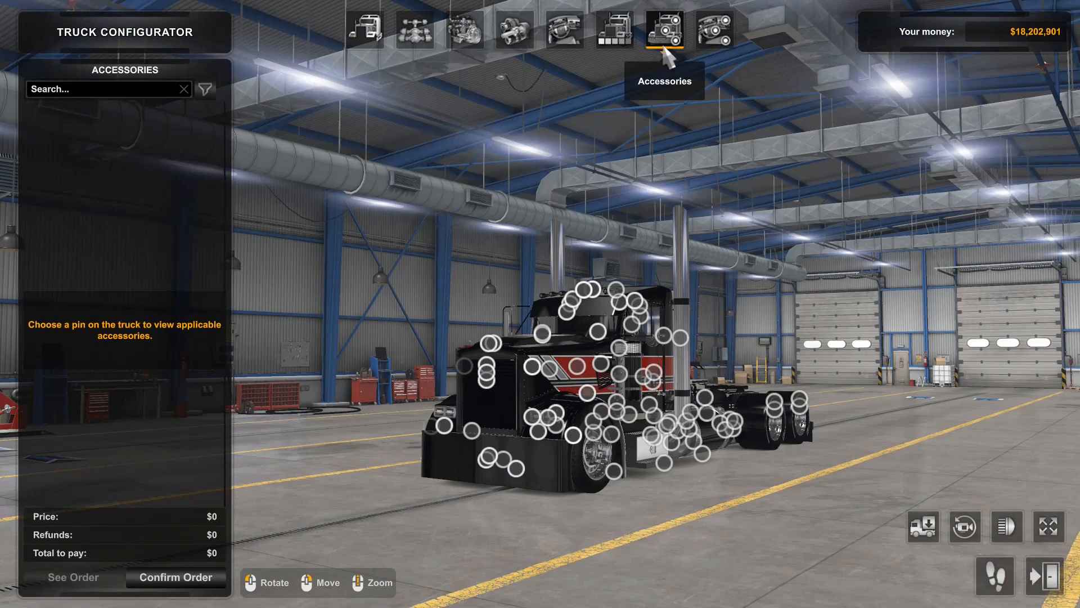
pyautogui.click(722, 49)
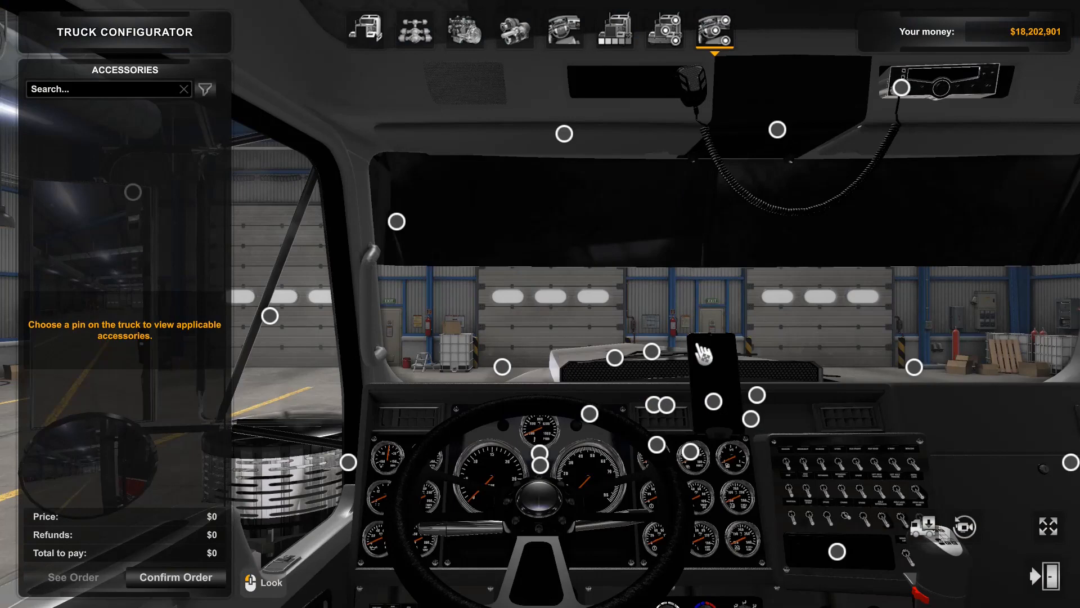
pyautogui.click(714, 399)
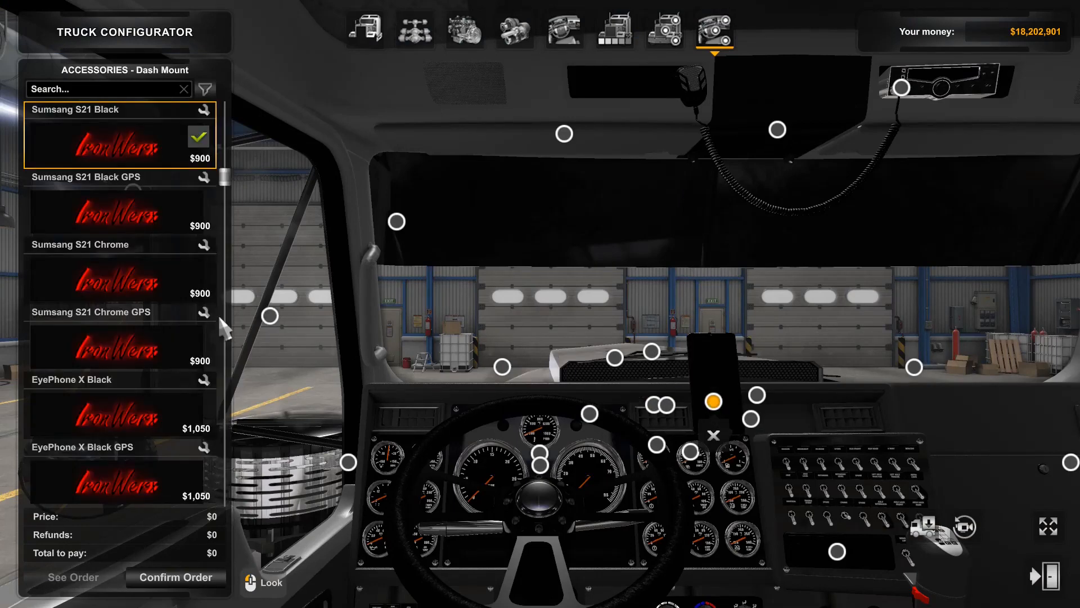
pyautogui.click(115, 397)
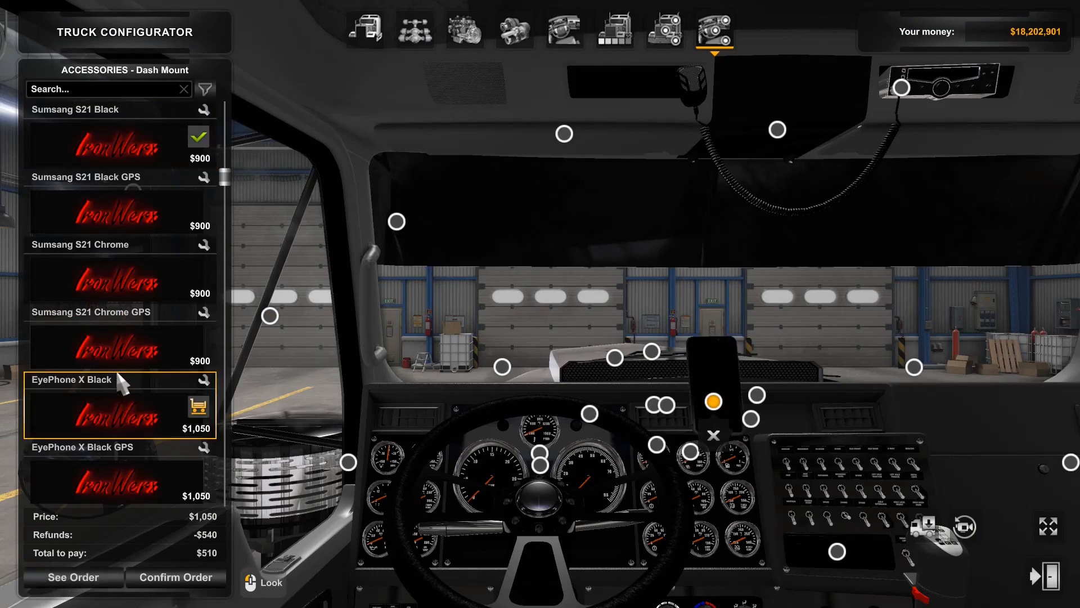
pyautogui.click(120, 346)
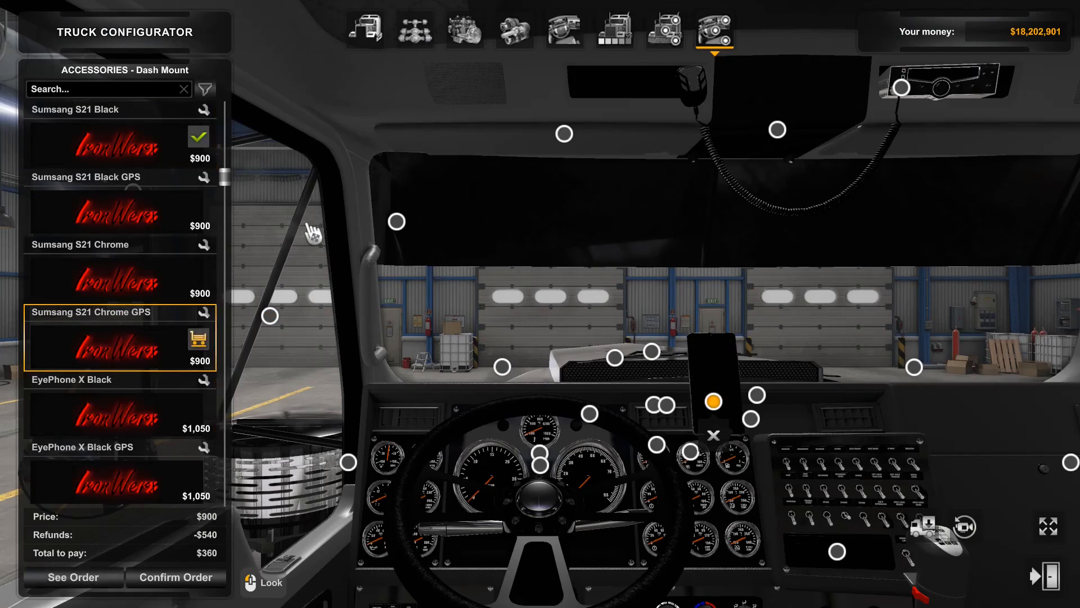
# Browse the phone accessories available for the windshield corner mount.
pyautogui.click(396, 222)
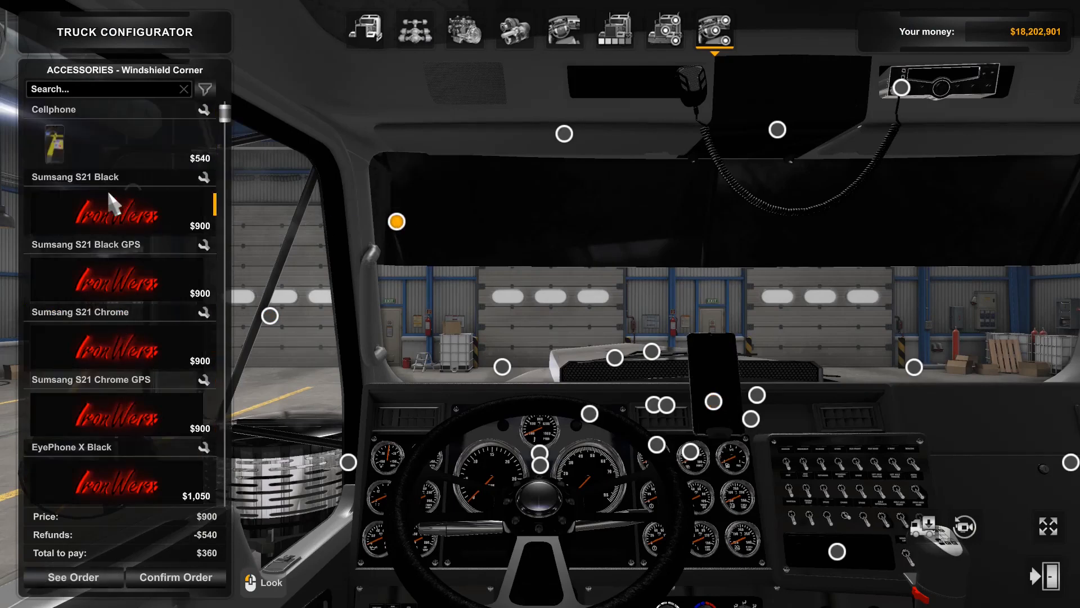
pyautogui.scroll(-2, 110, 299)
pyautogui.scroll(2, 110, 298)
pyautogui.scroll(-6, 105, 150)
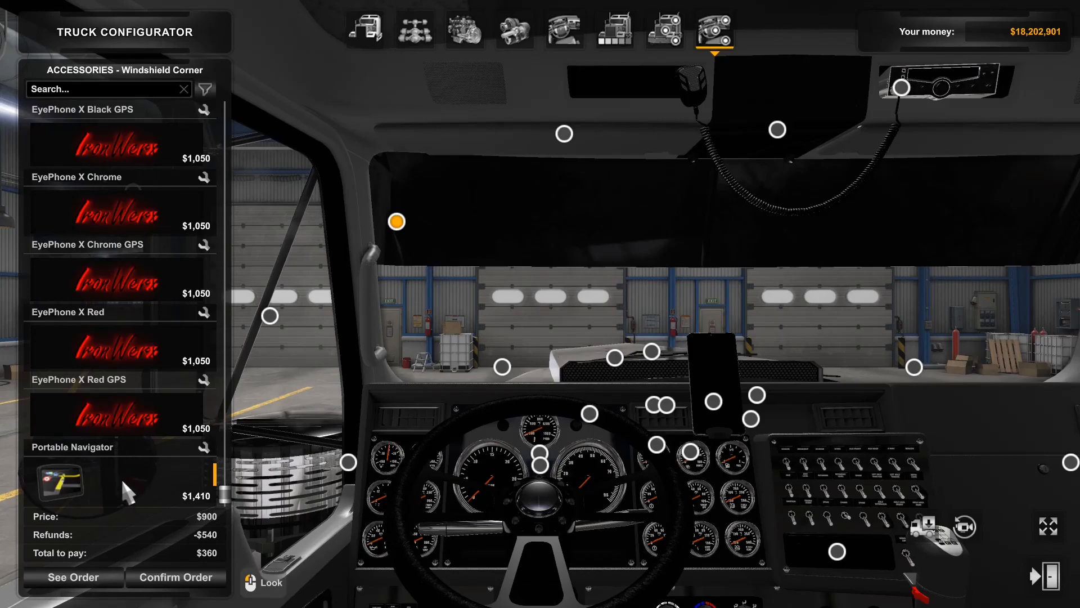
pyautogui.scroll(6, 121, 477)
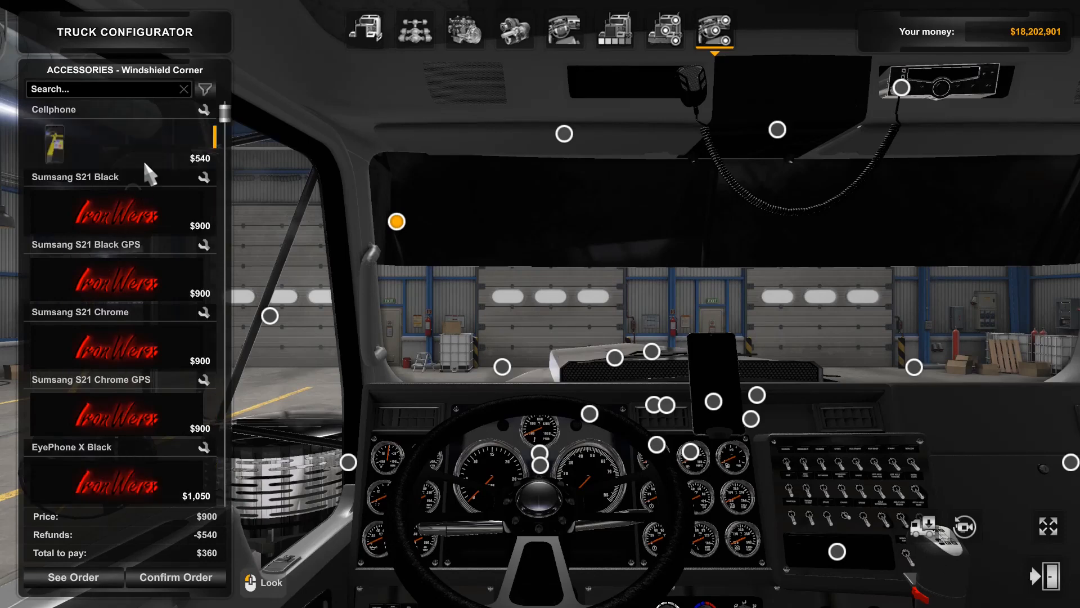
# Preview the Sumsang S21 Black GPS on the windshield corner and browse the EyePhone models for the dash mount.
pyautogui.click(136, 268)
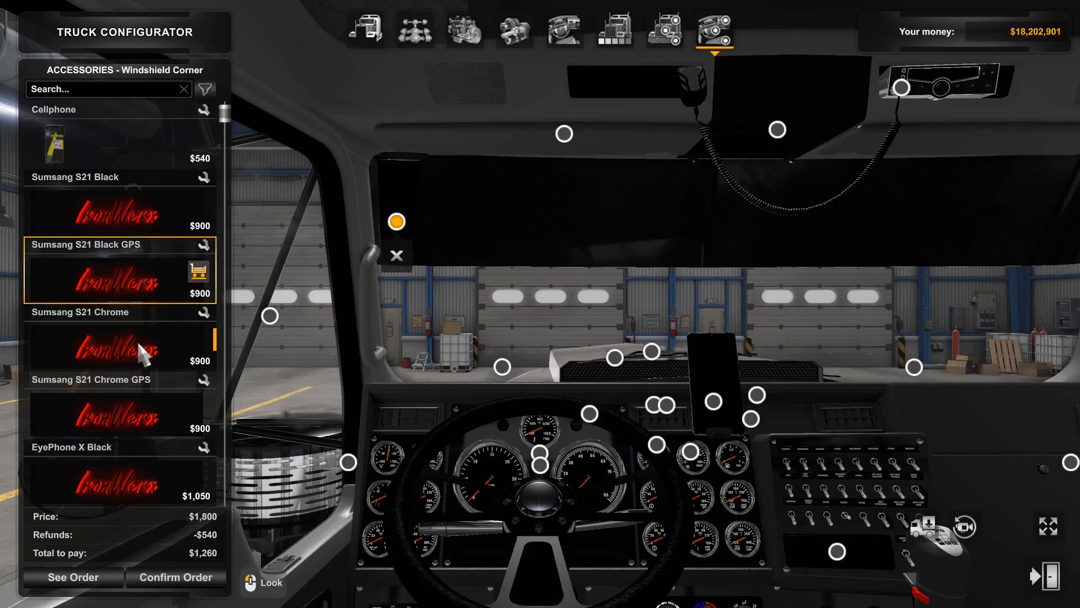
pyautogui.click(397, 255)
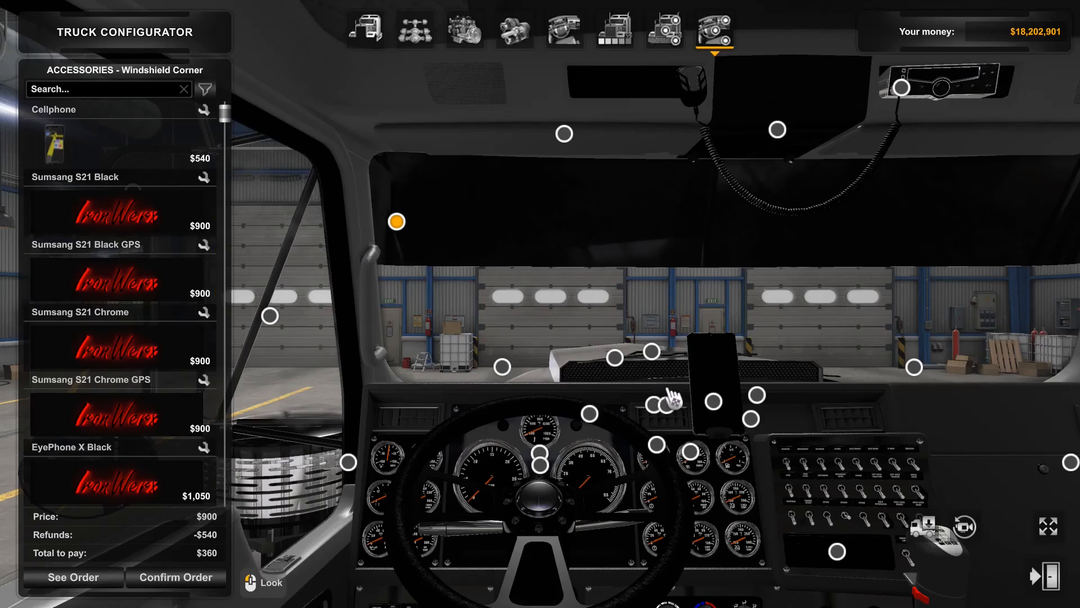
pyautogui.click(713, 402)
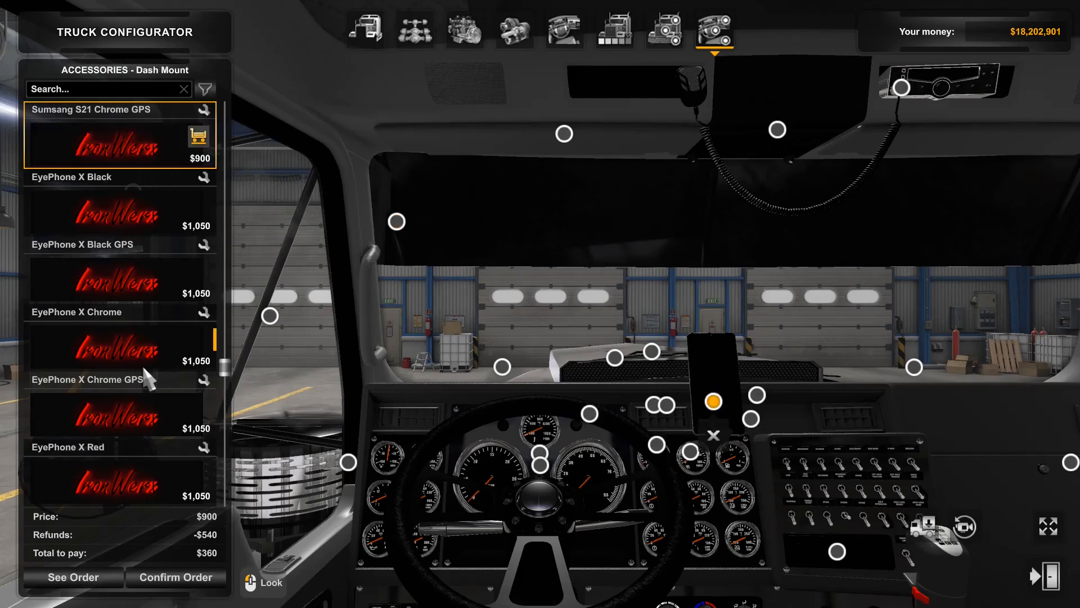
pyautogui.click(145, 380)
pyautogui.scroll(-5, 204, 383)
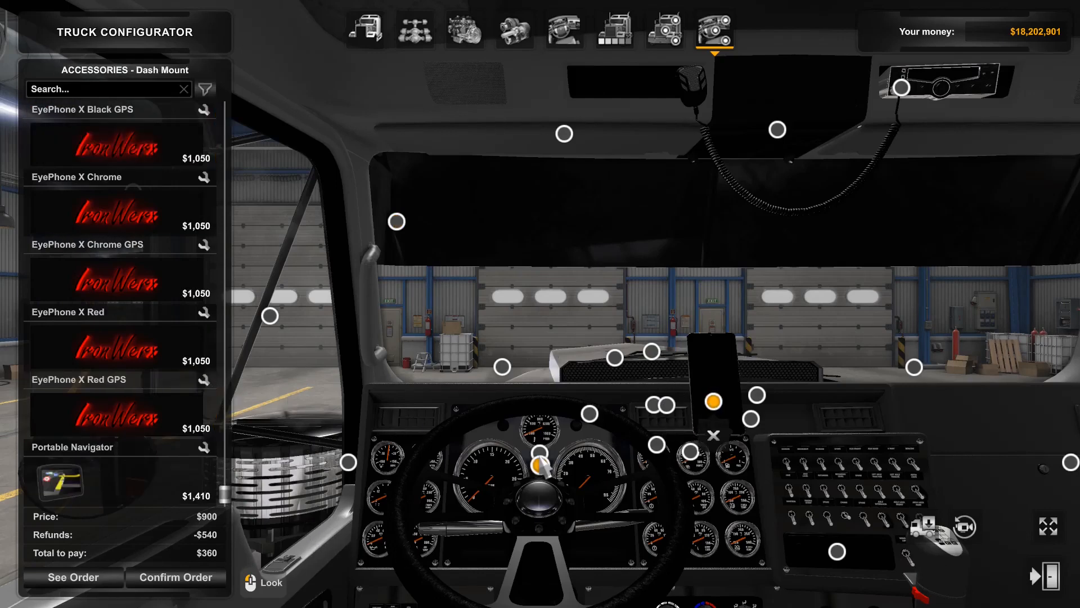
# Open the game's console and run the command game to reload.
pyautogui.press('`')
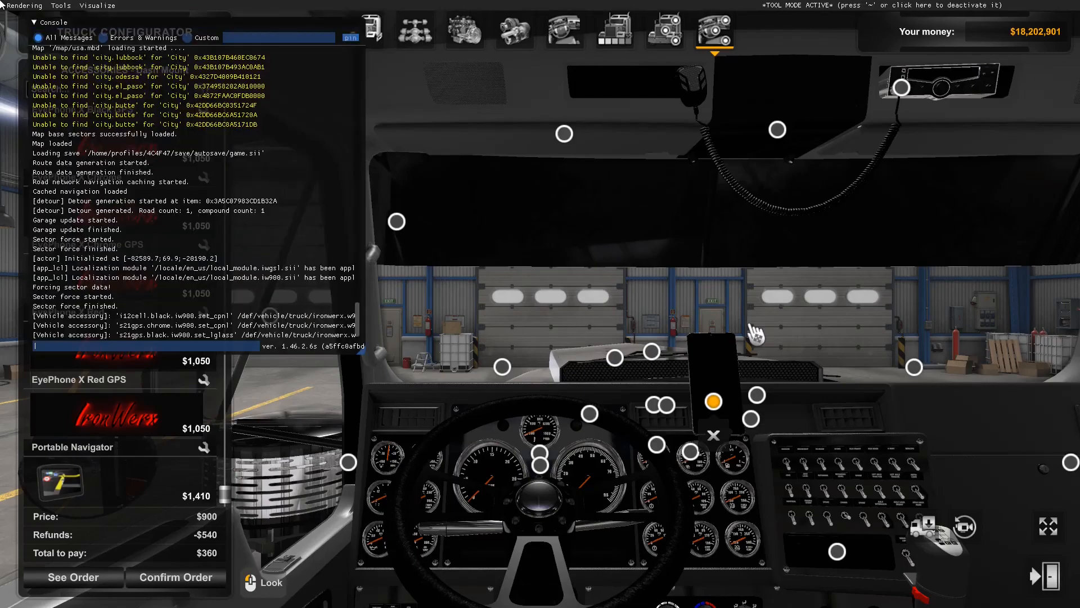
pyautogui.write('game')
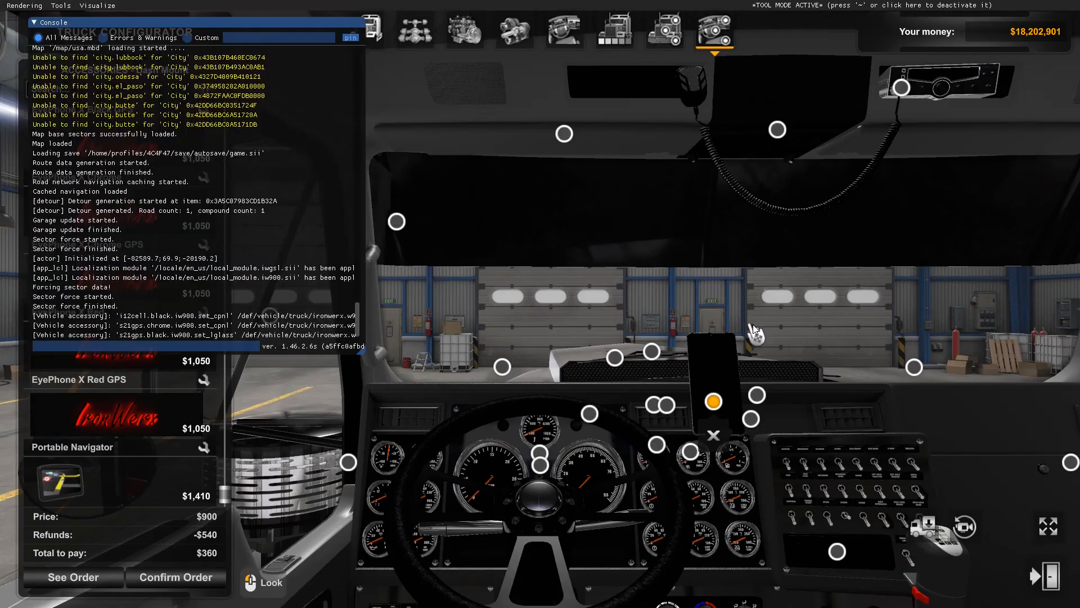
pyautogui.press('Return')
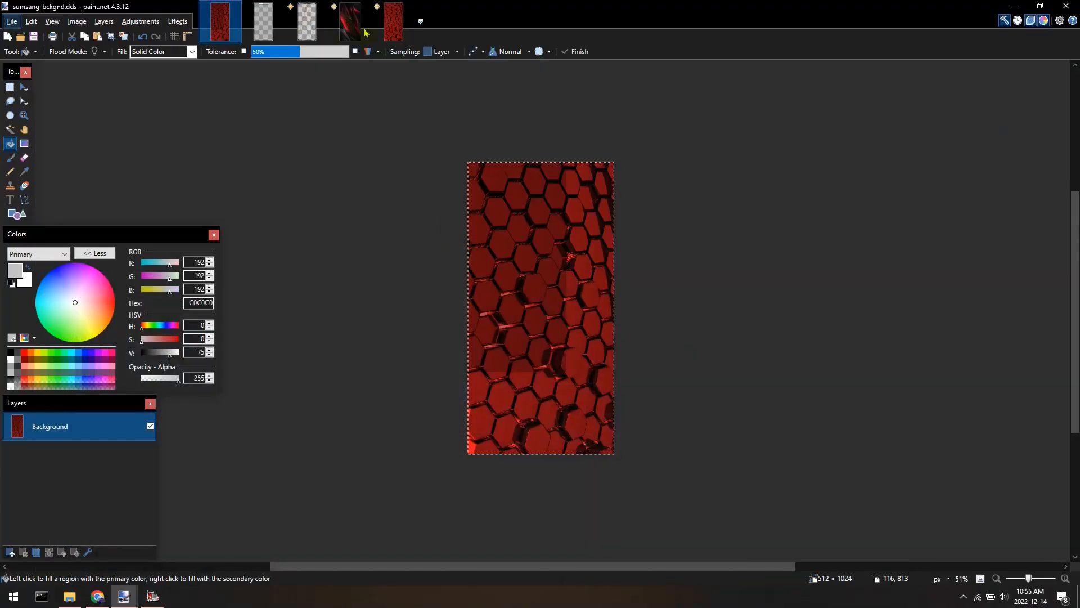
# Save the red hexagon background image as eyephone_bckgnd.dds in the decals folder, replacing the existing file.
pyautogui.click(263, 23)
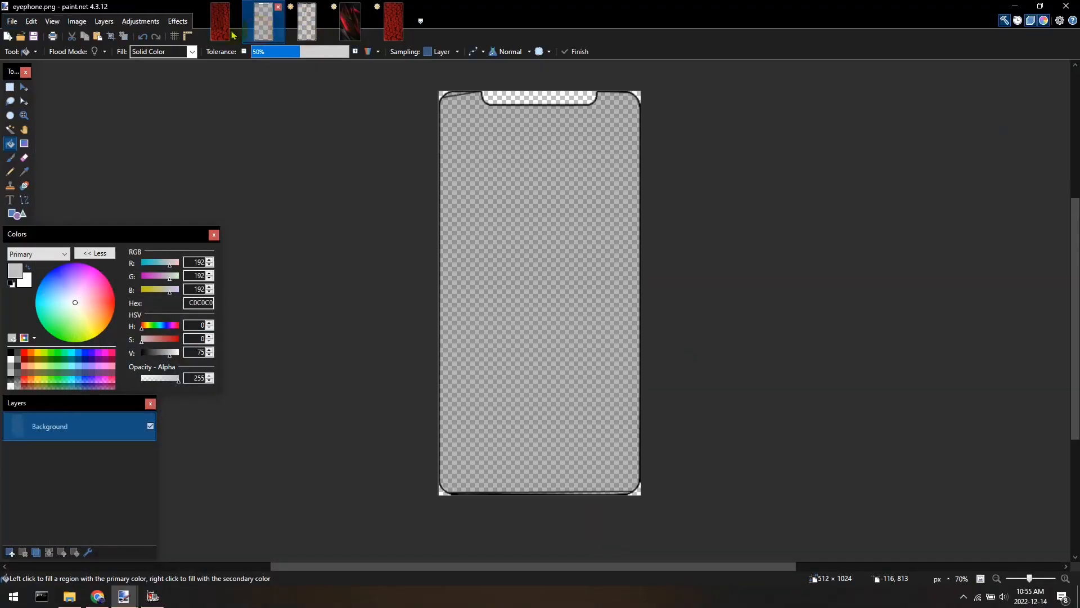
pyautogui.click(220, 23)
pyautogui.click(12, 21)
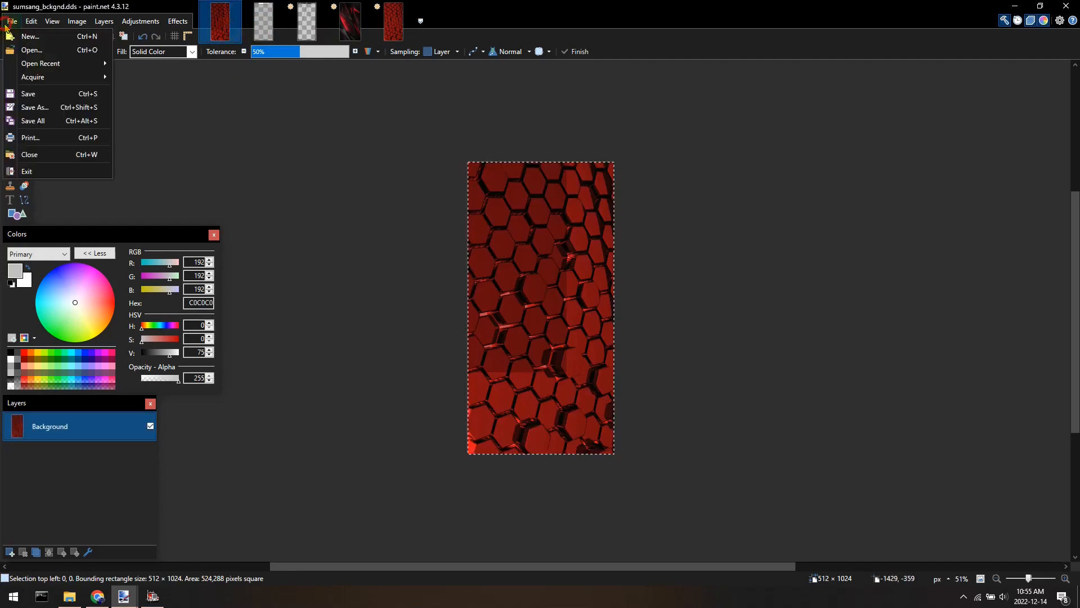
pyautogui.click(25, 106)
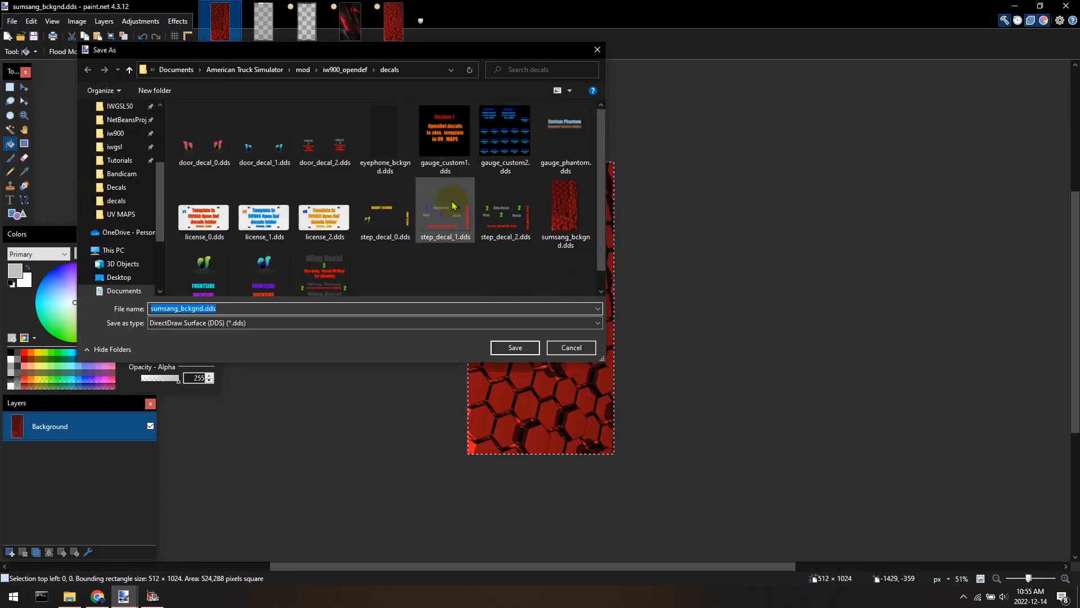
pyautogui.click(396, 149)
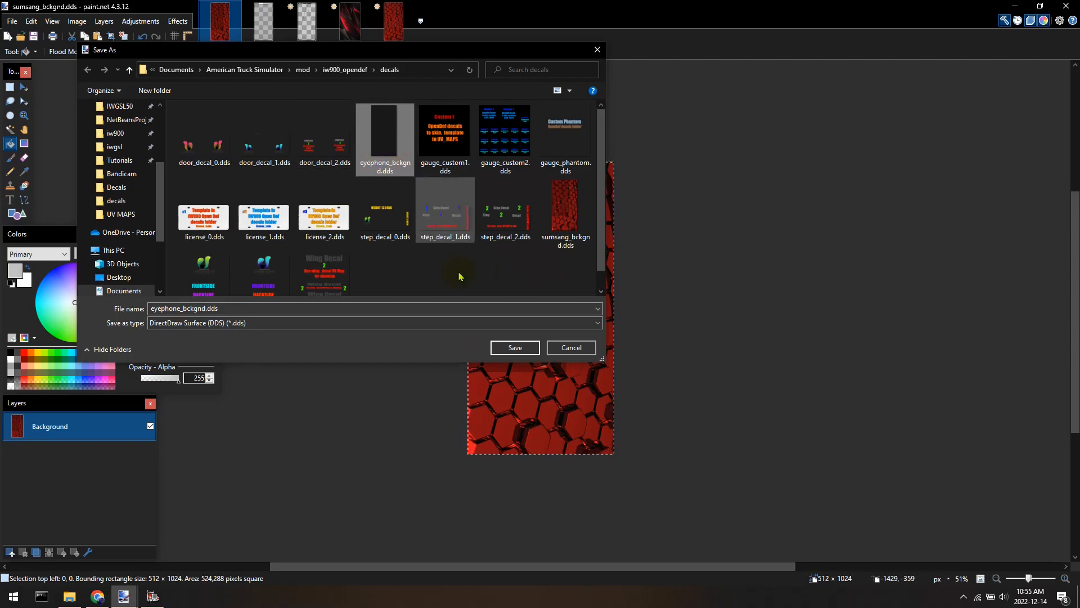
pyautogui.click(509, 349)
pyautogui.click(561, 299)
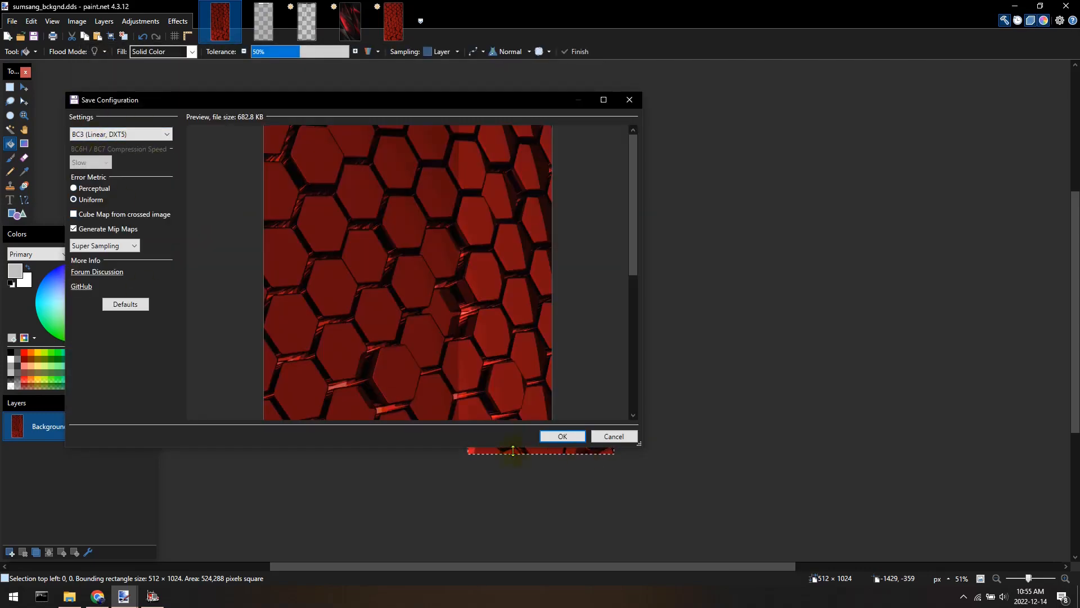
pyautogui.click(563, 437)
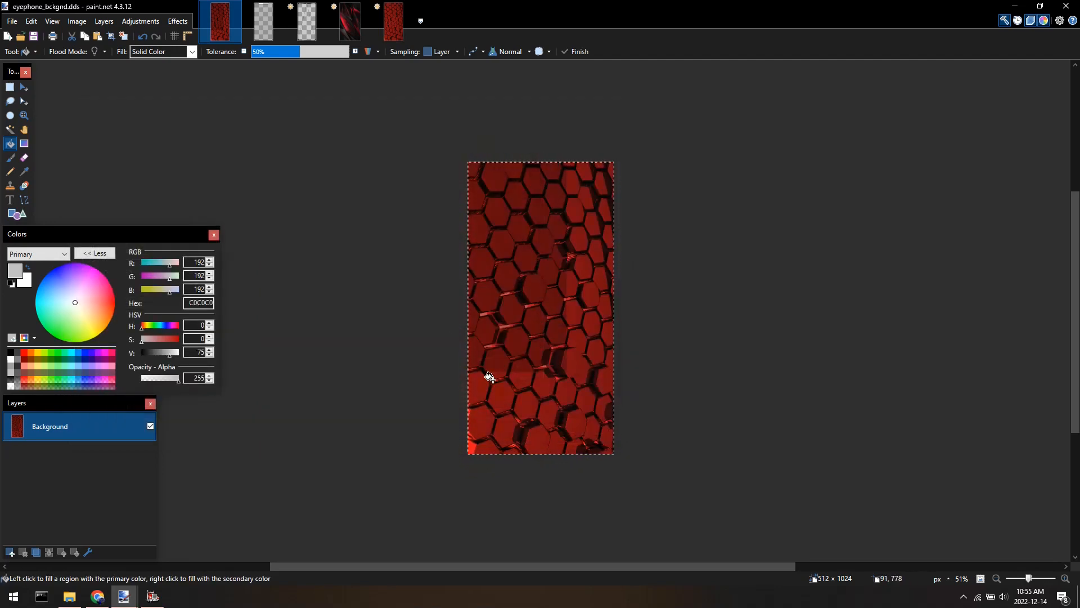